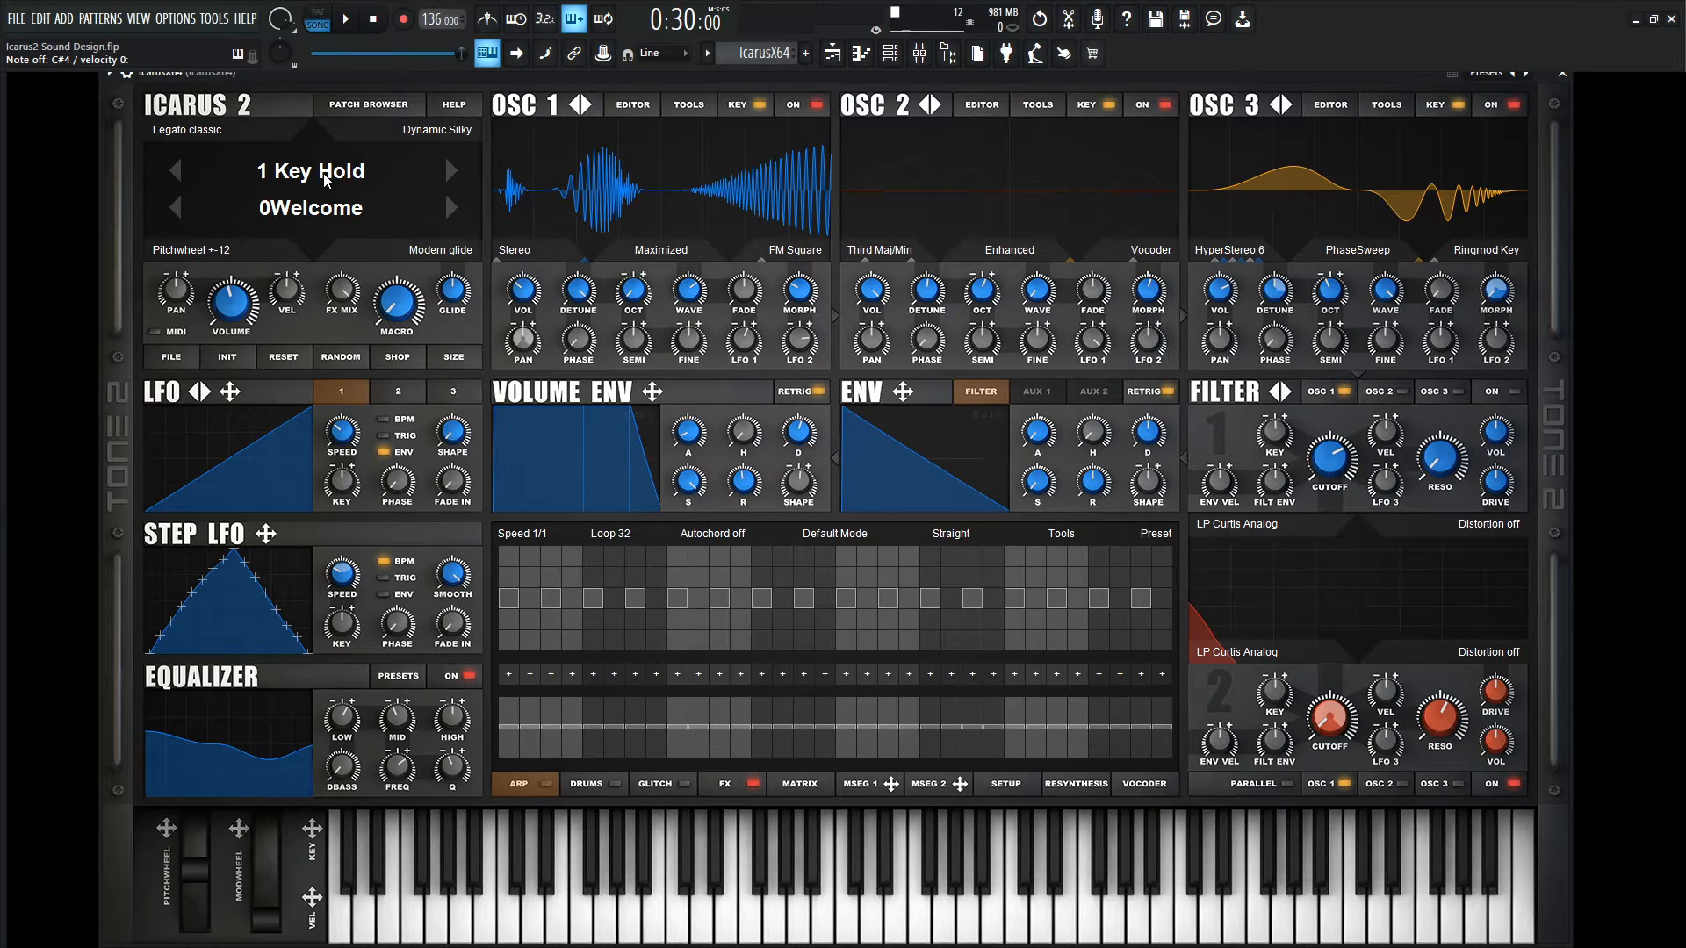
Load the ARP Industrial Metal patch from the Jon Audio category and show its glitch sequence
click(323, 172)
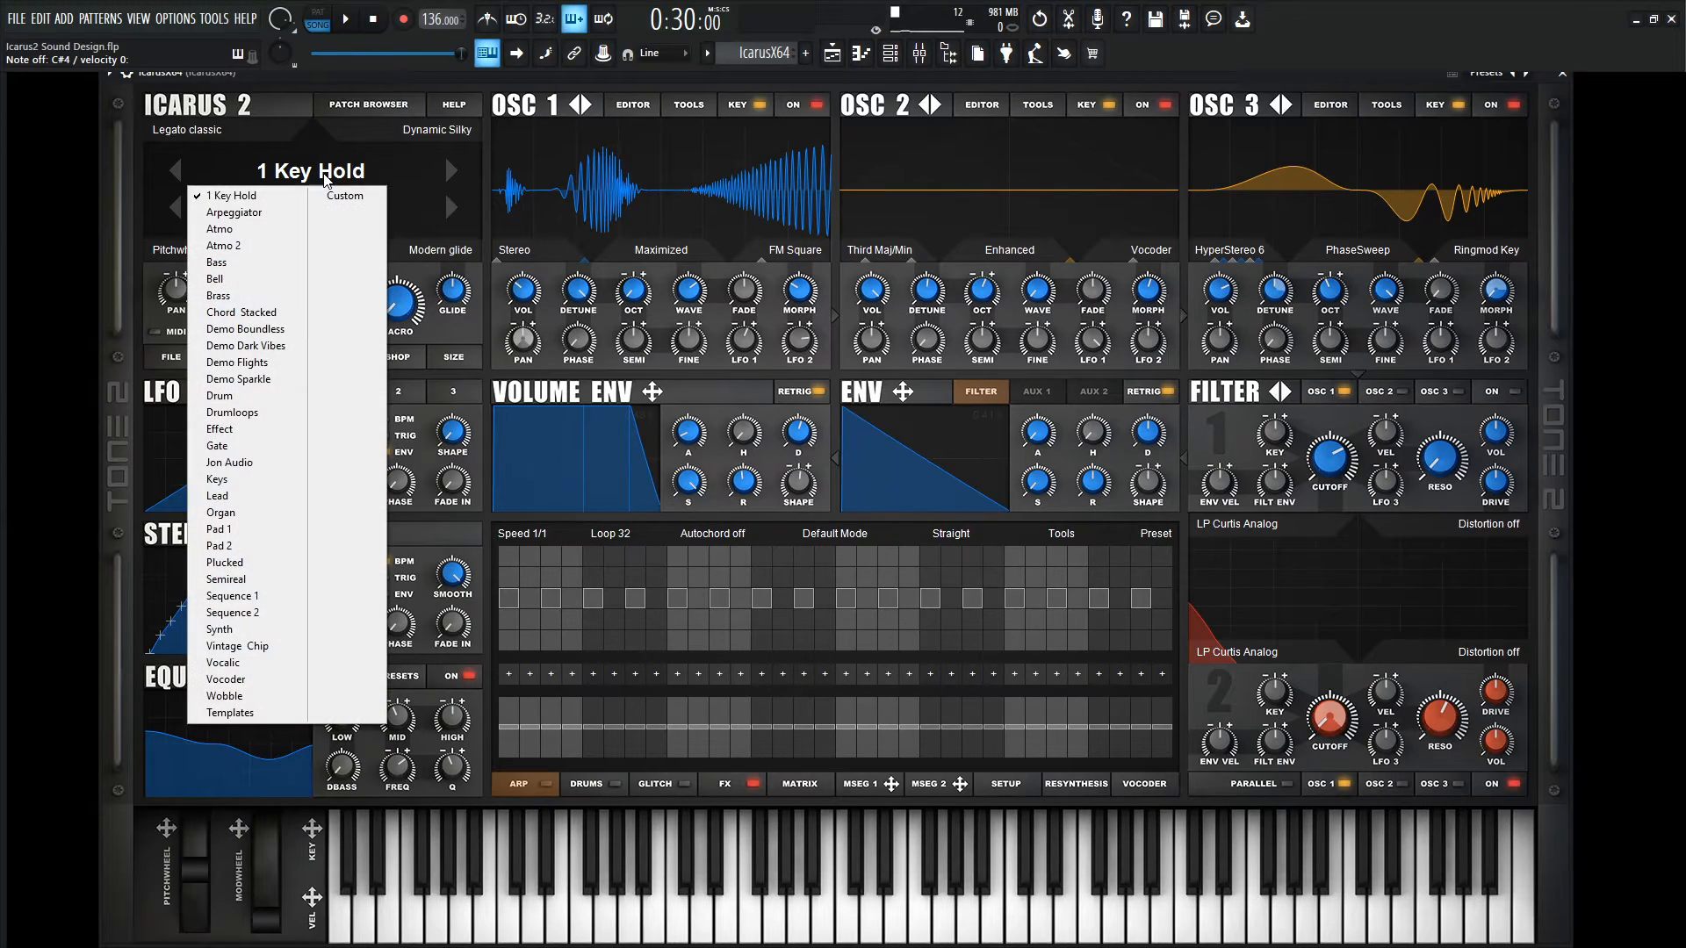
click(267, 462)
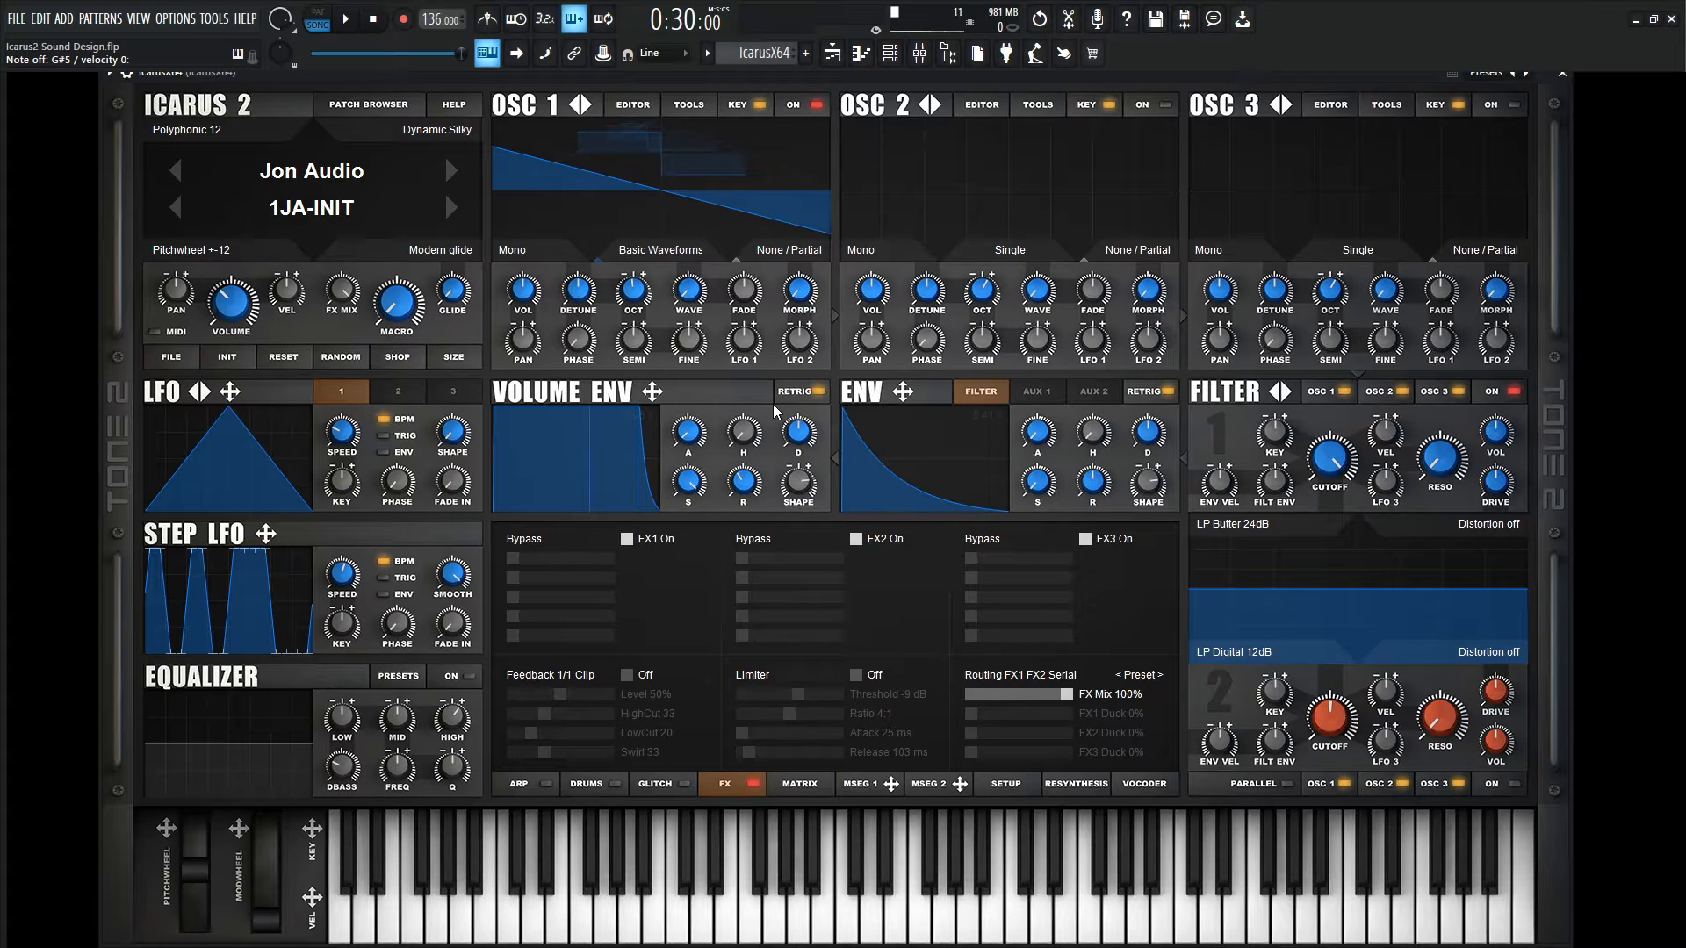
click(453, 214)
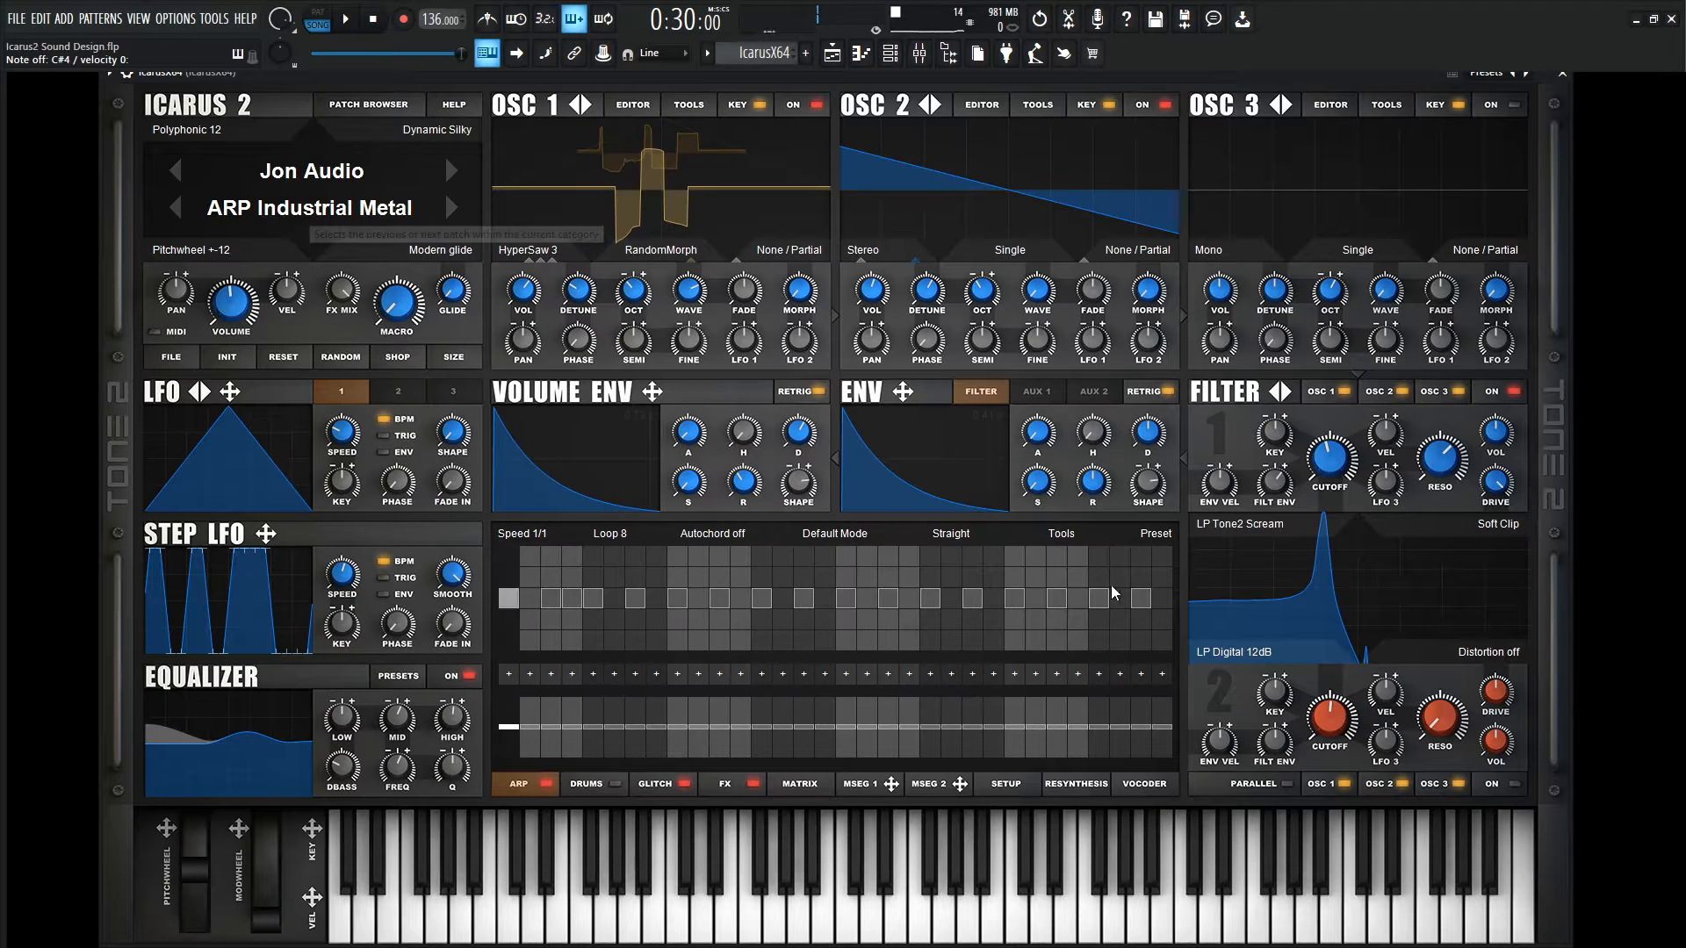
click(657, 786)
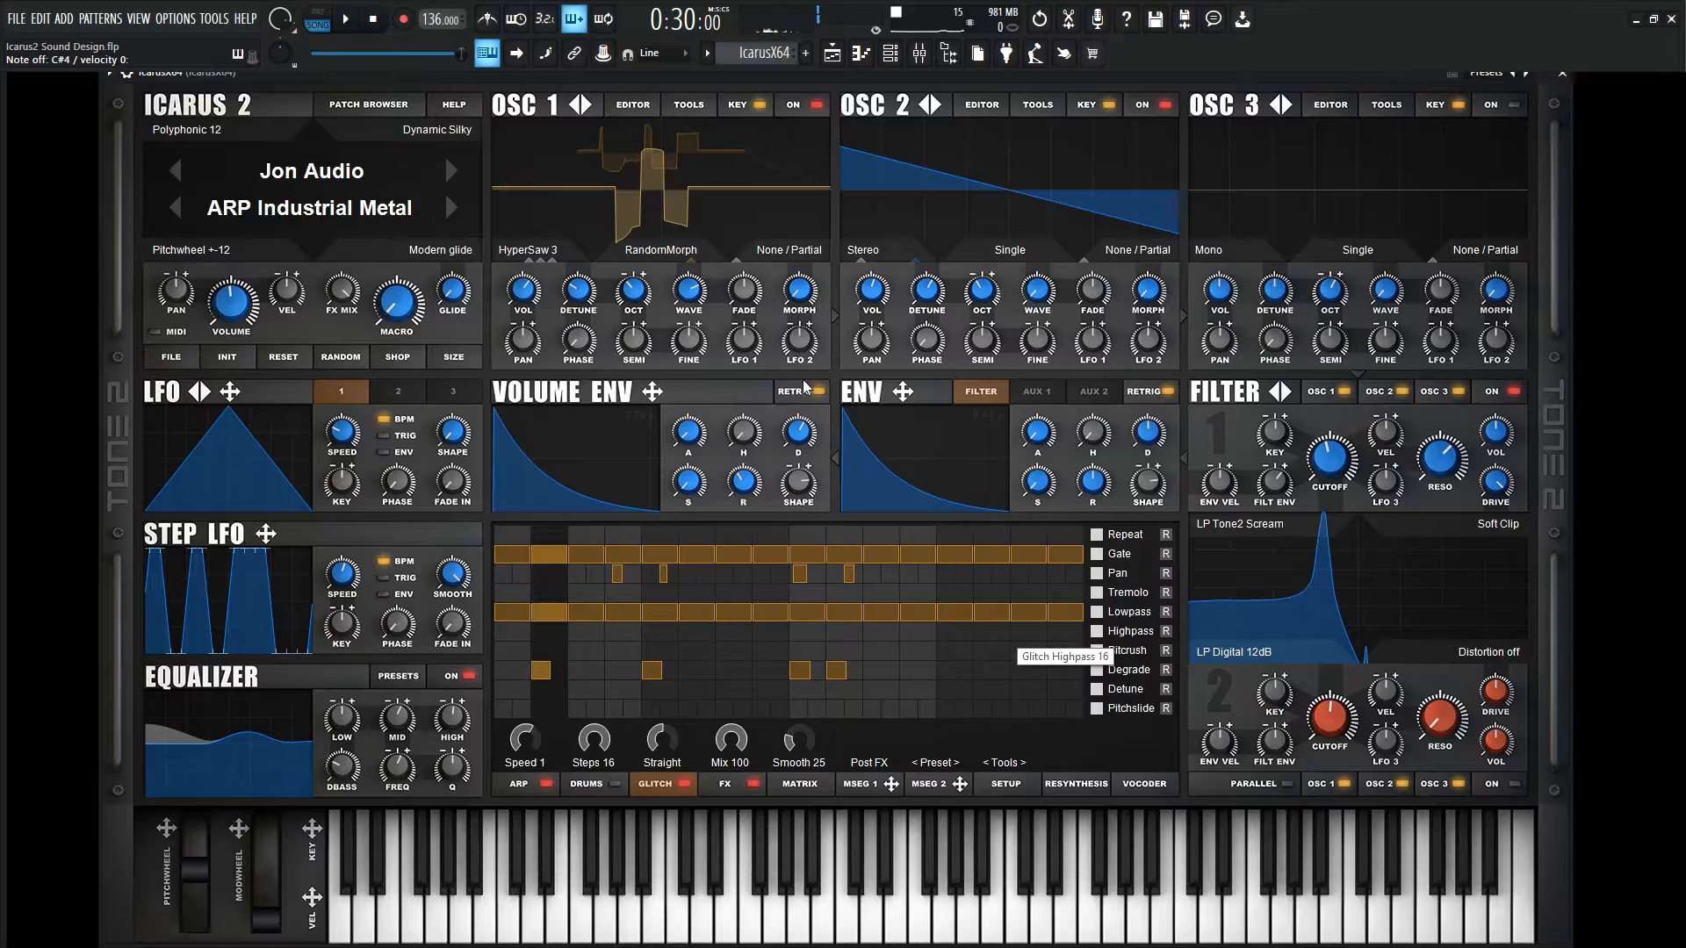
Load the LD-Nasty n Dirty patch and audition it with the project's playback
click(454, 208)
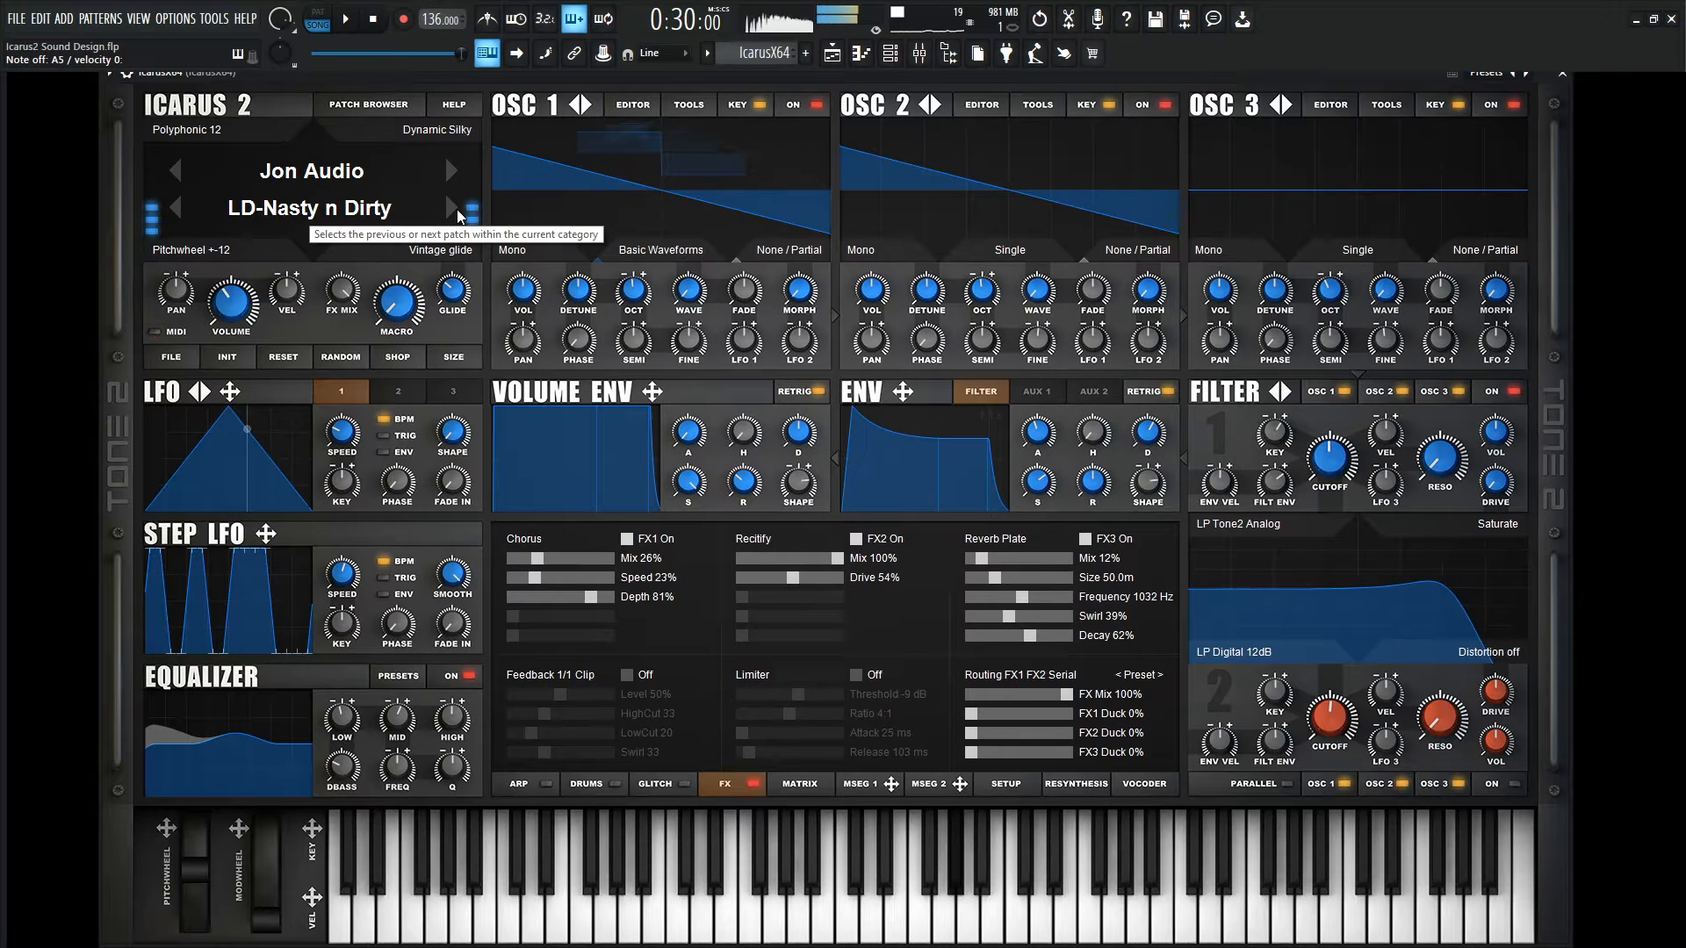
key(space)
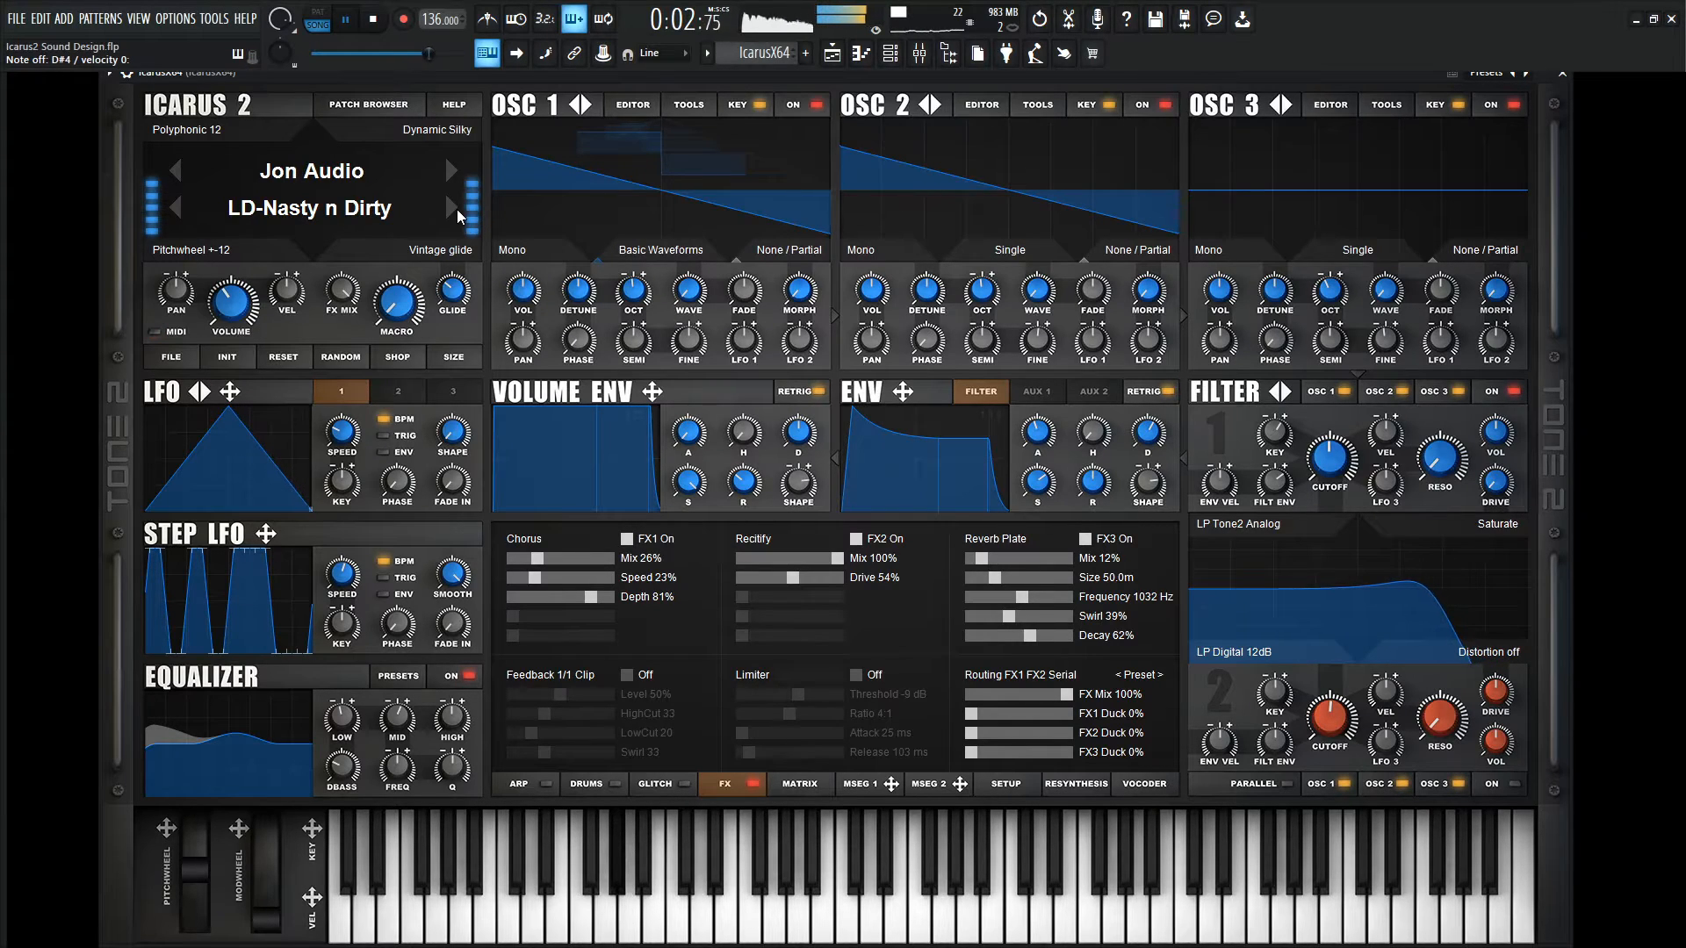
key(space)
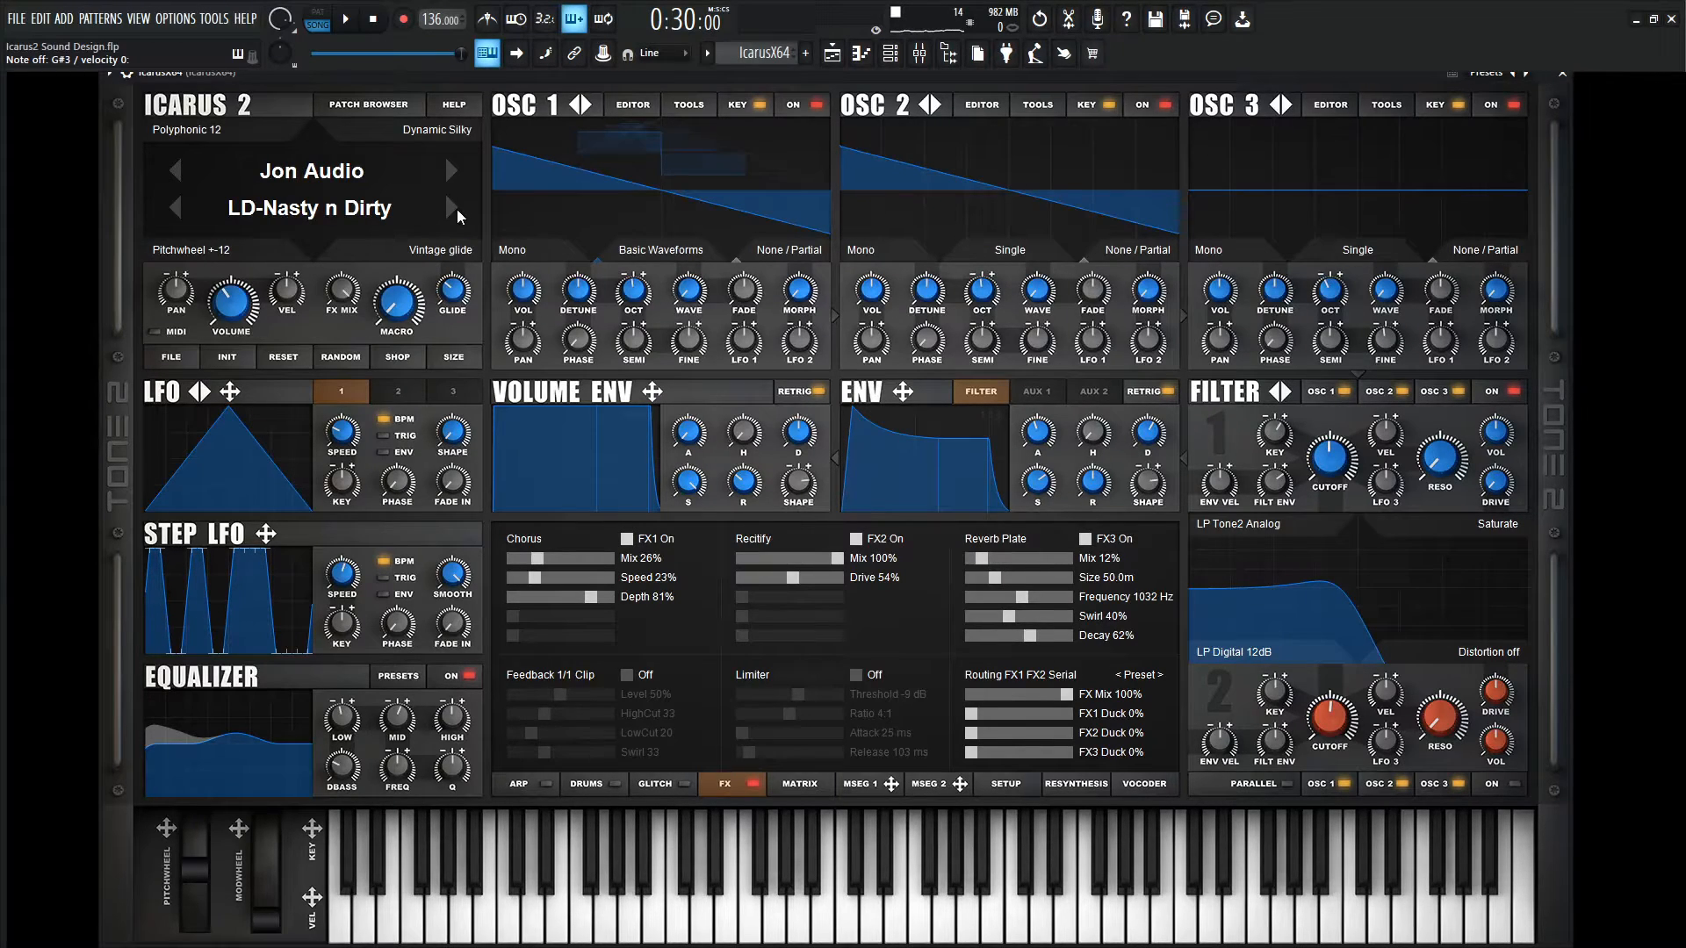
Load the SQ-Acid Acid patch and audition it during playback while raising filter 1's cutoff
click(452, 209)
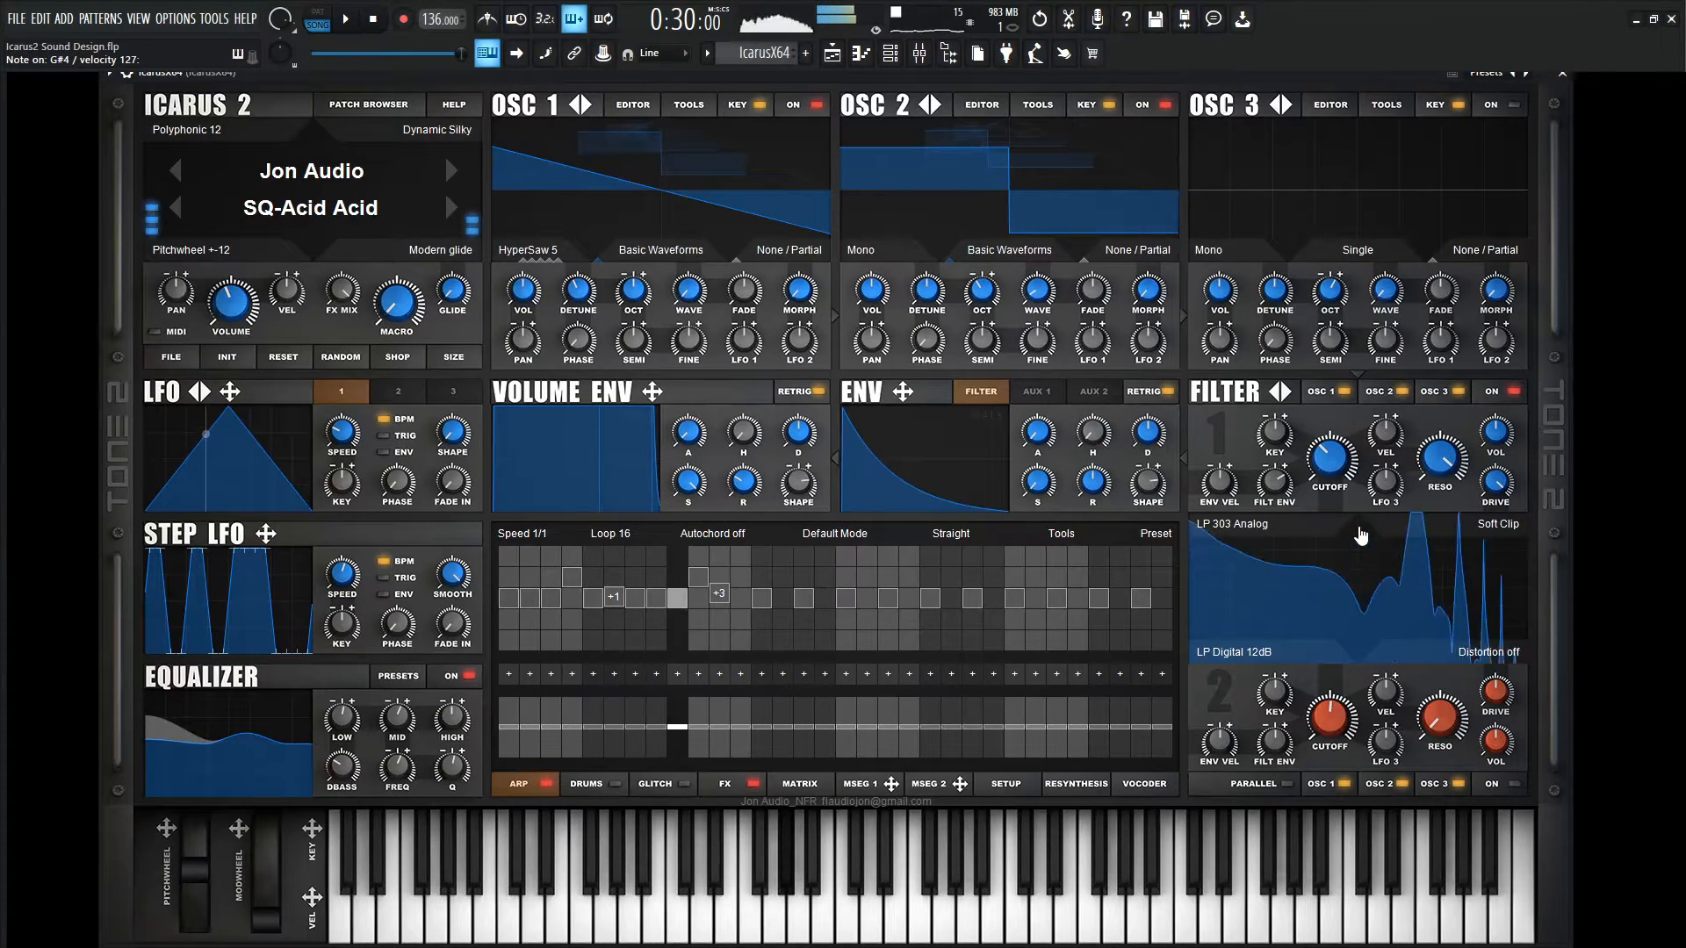
key(space)
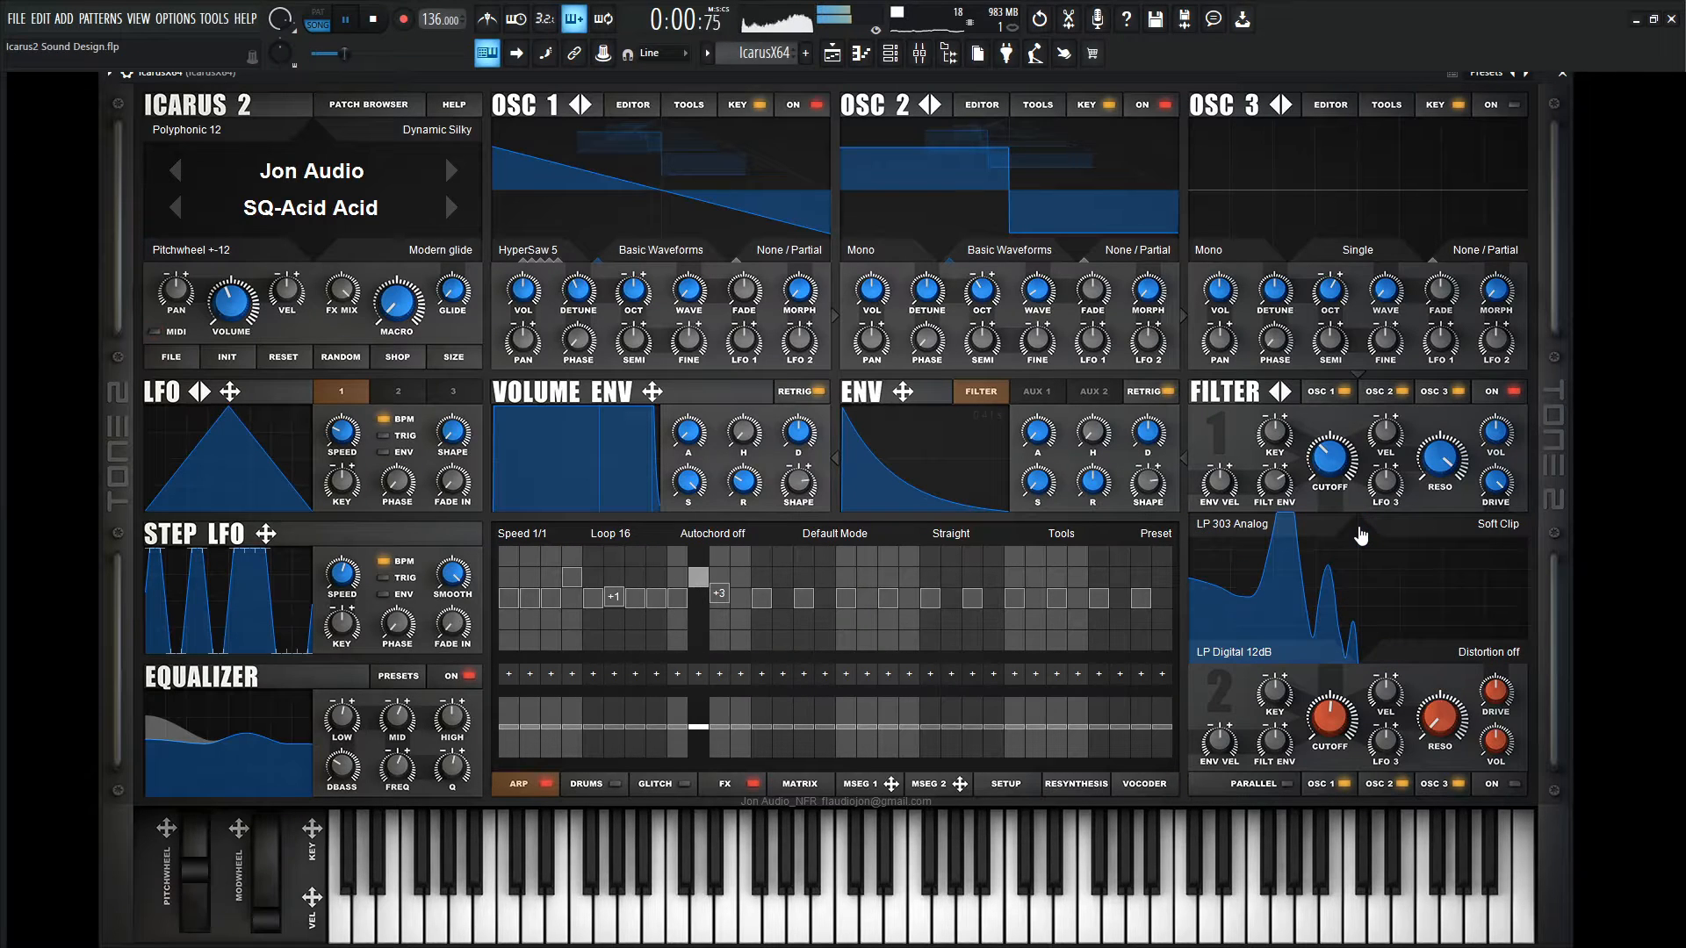
drag(1337, 465, 1333, 411)
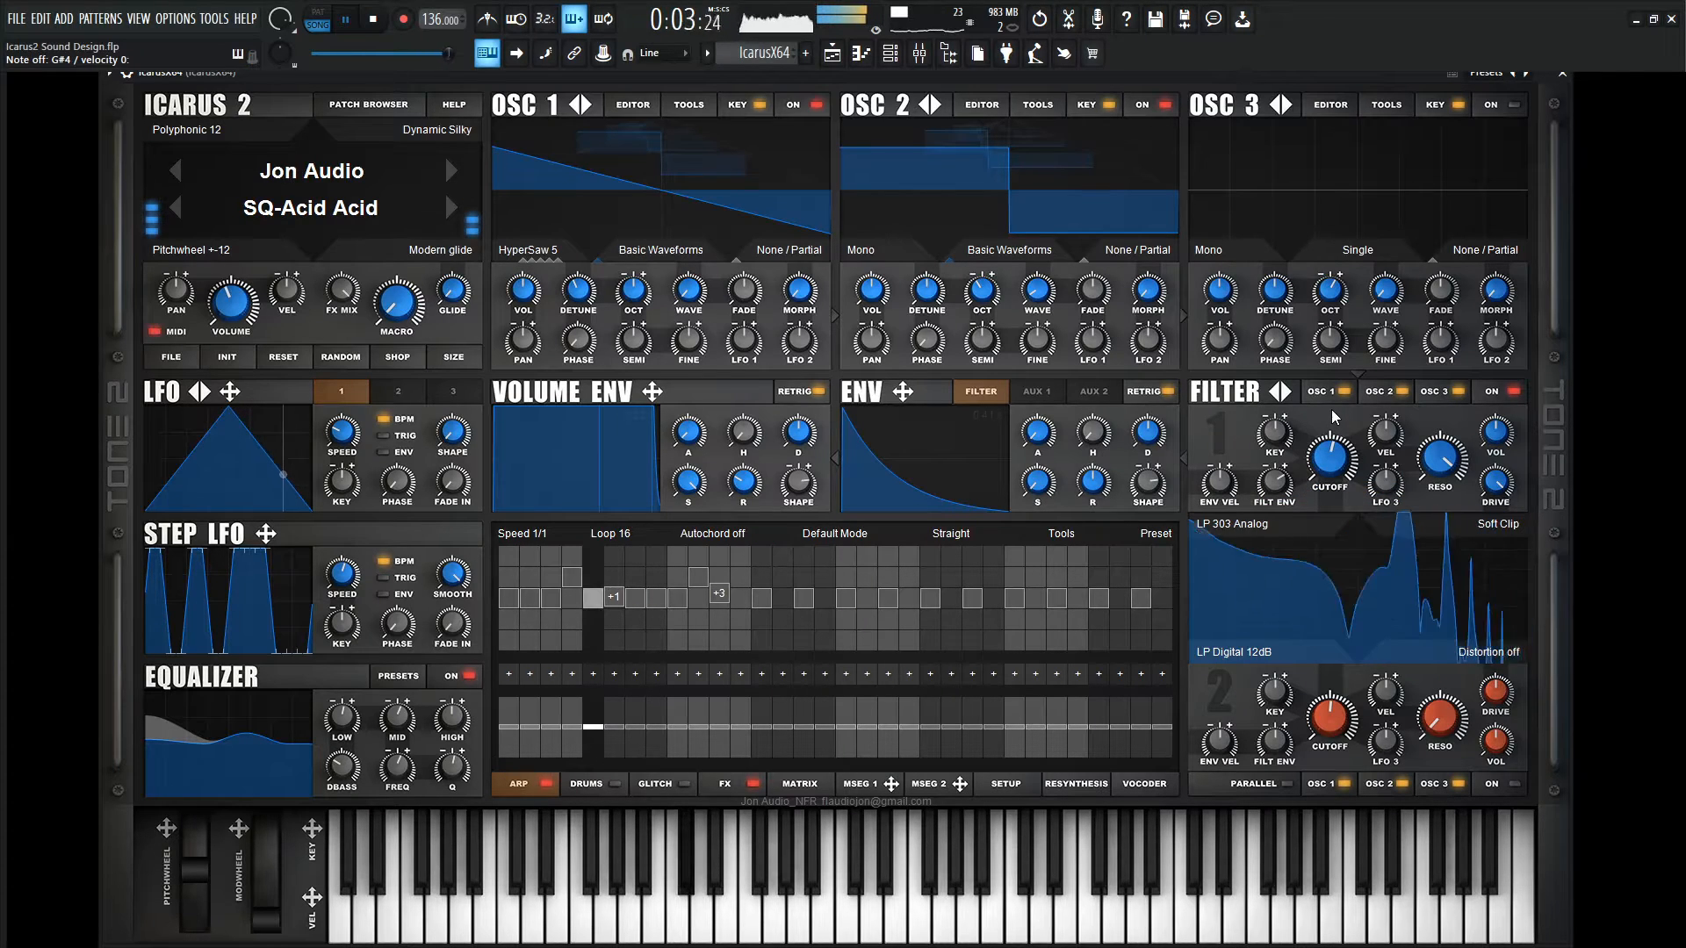
key(space)
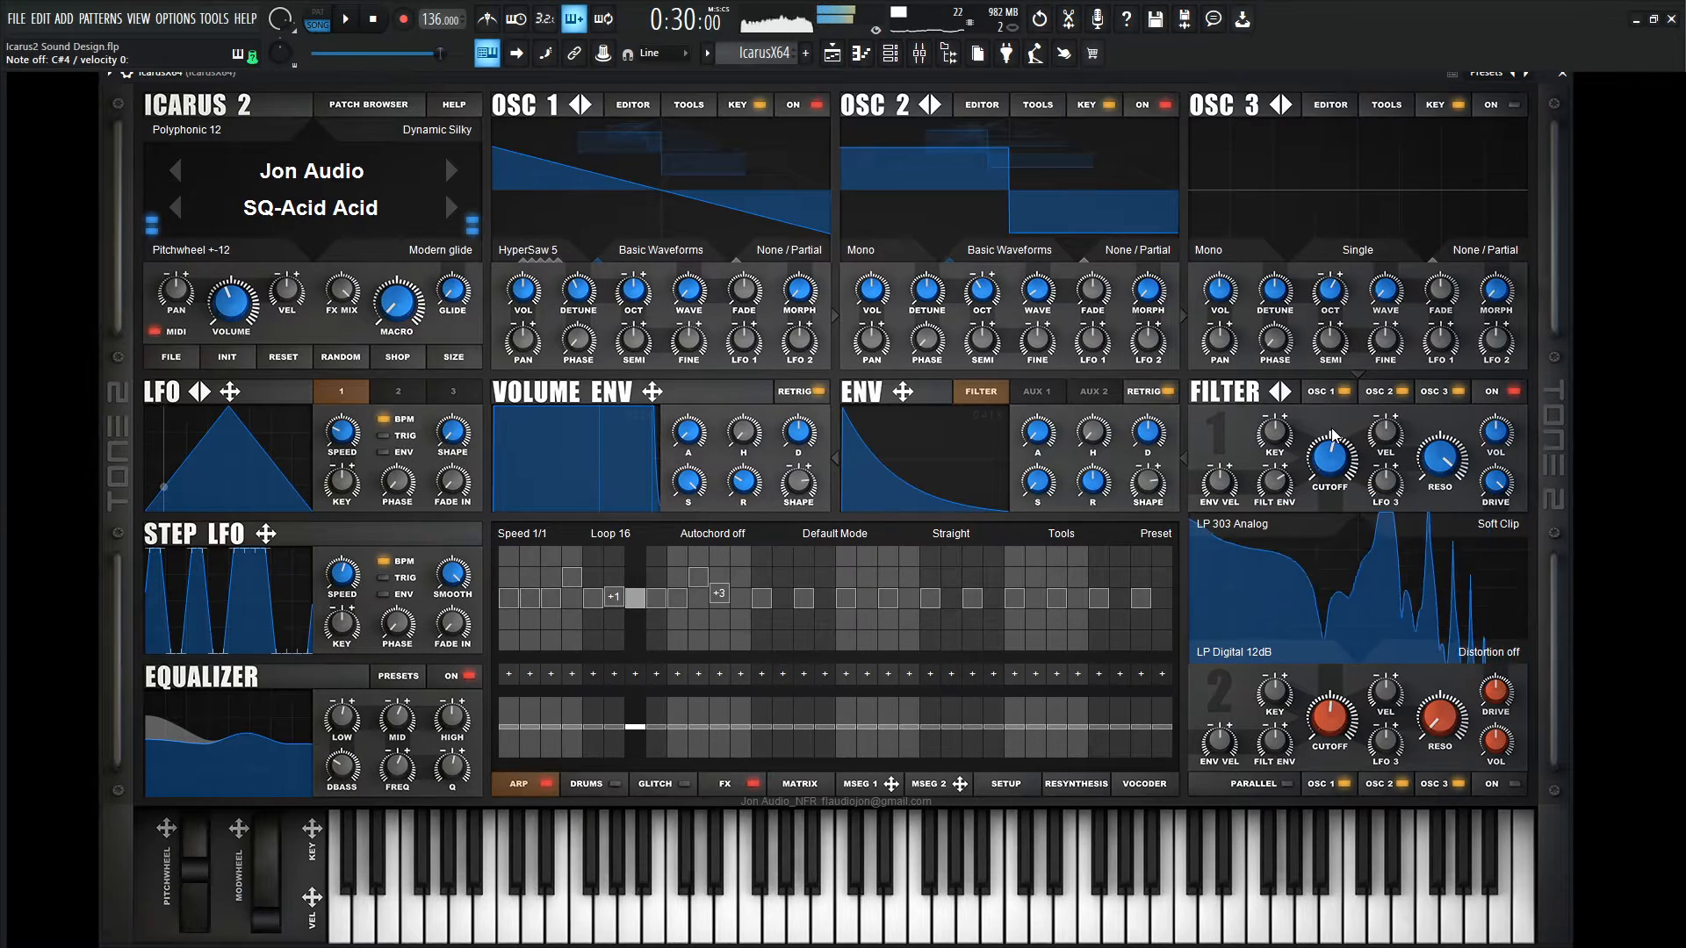
click(451, 208)
click(176, 209)
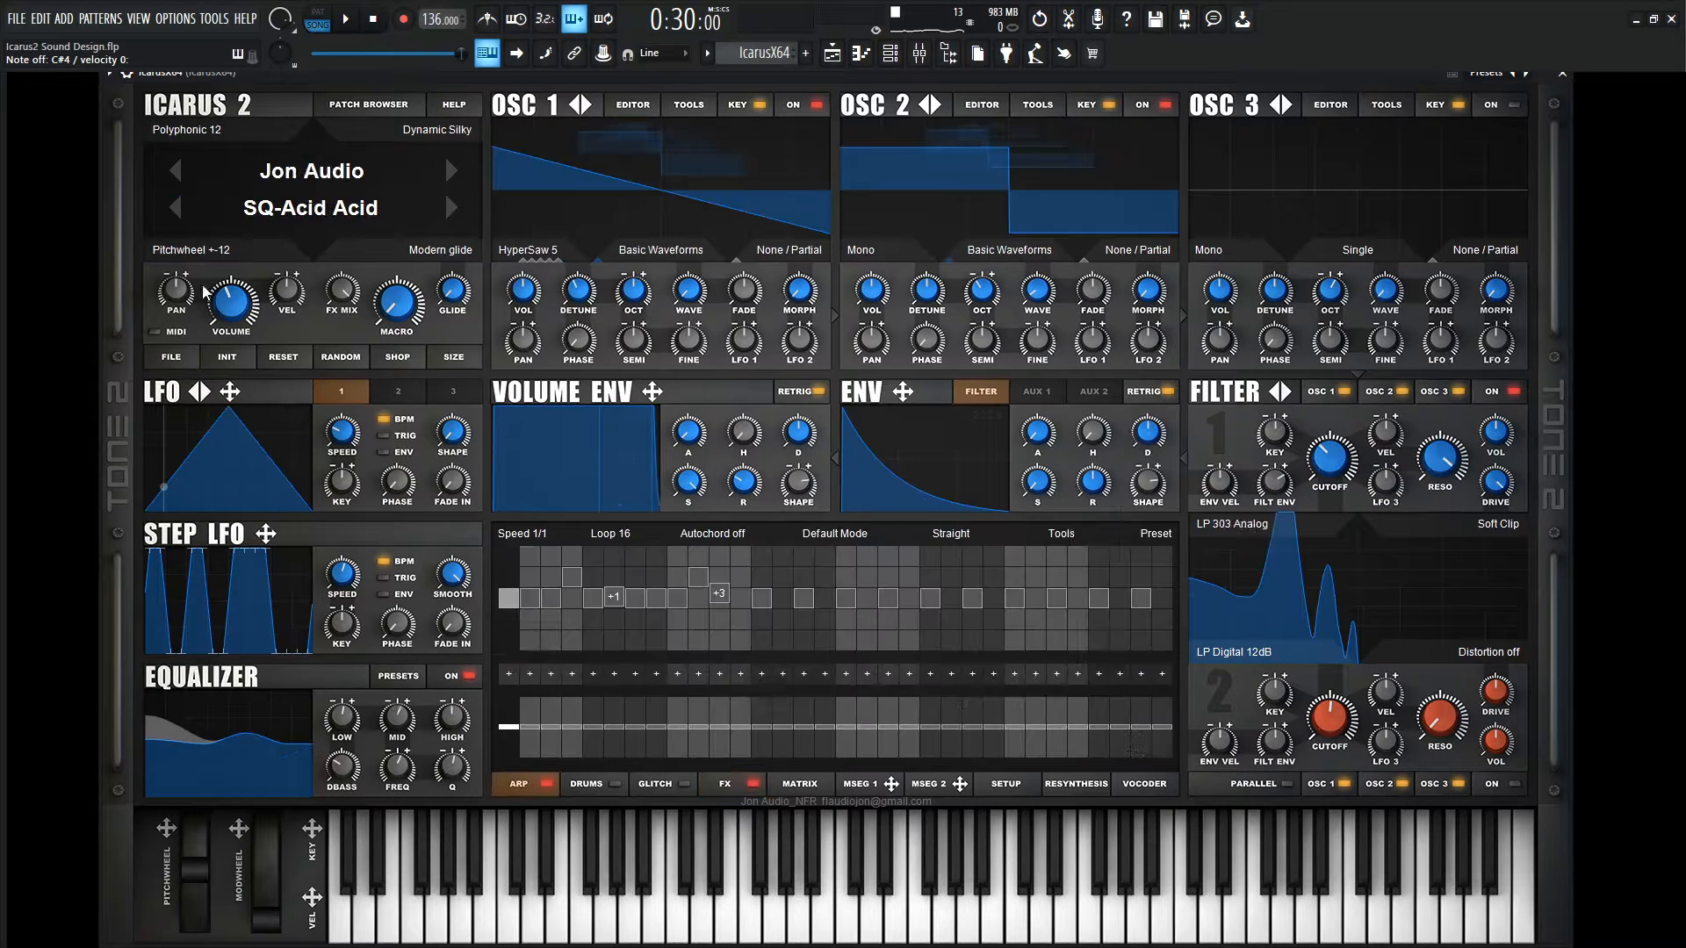
Reload the Jon Audio category to return to the 1JA-INIT patch
click(191, 360)
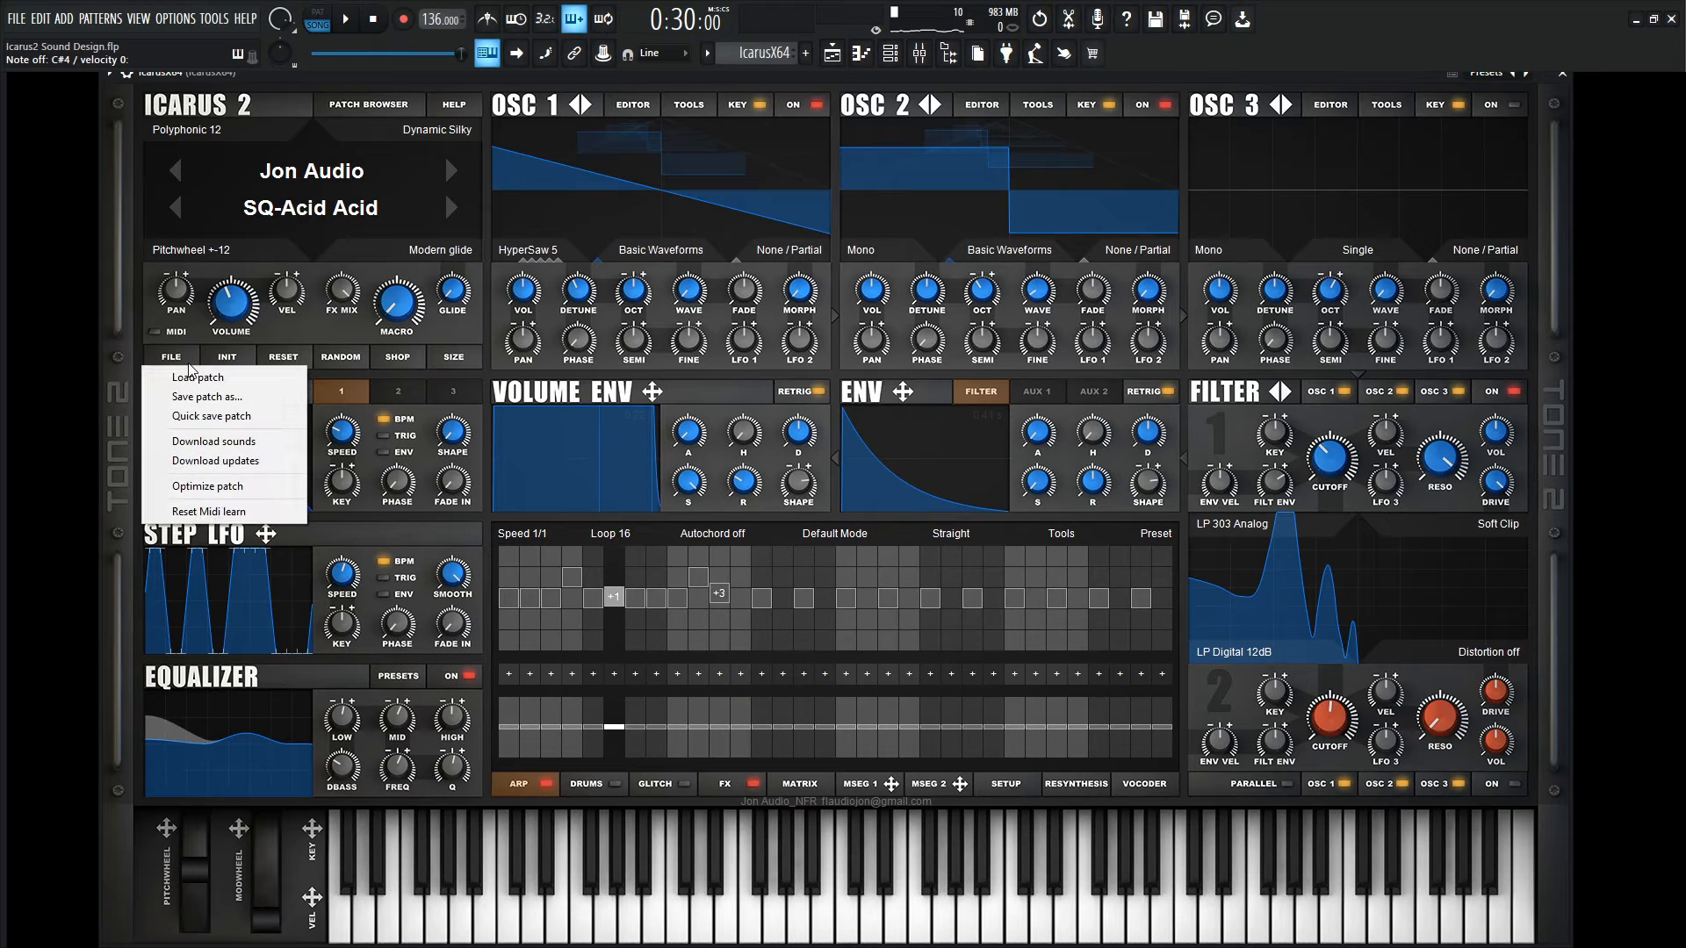
click(323, 174)
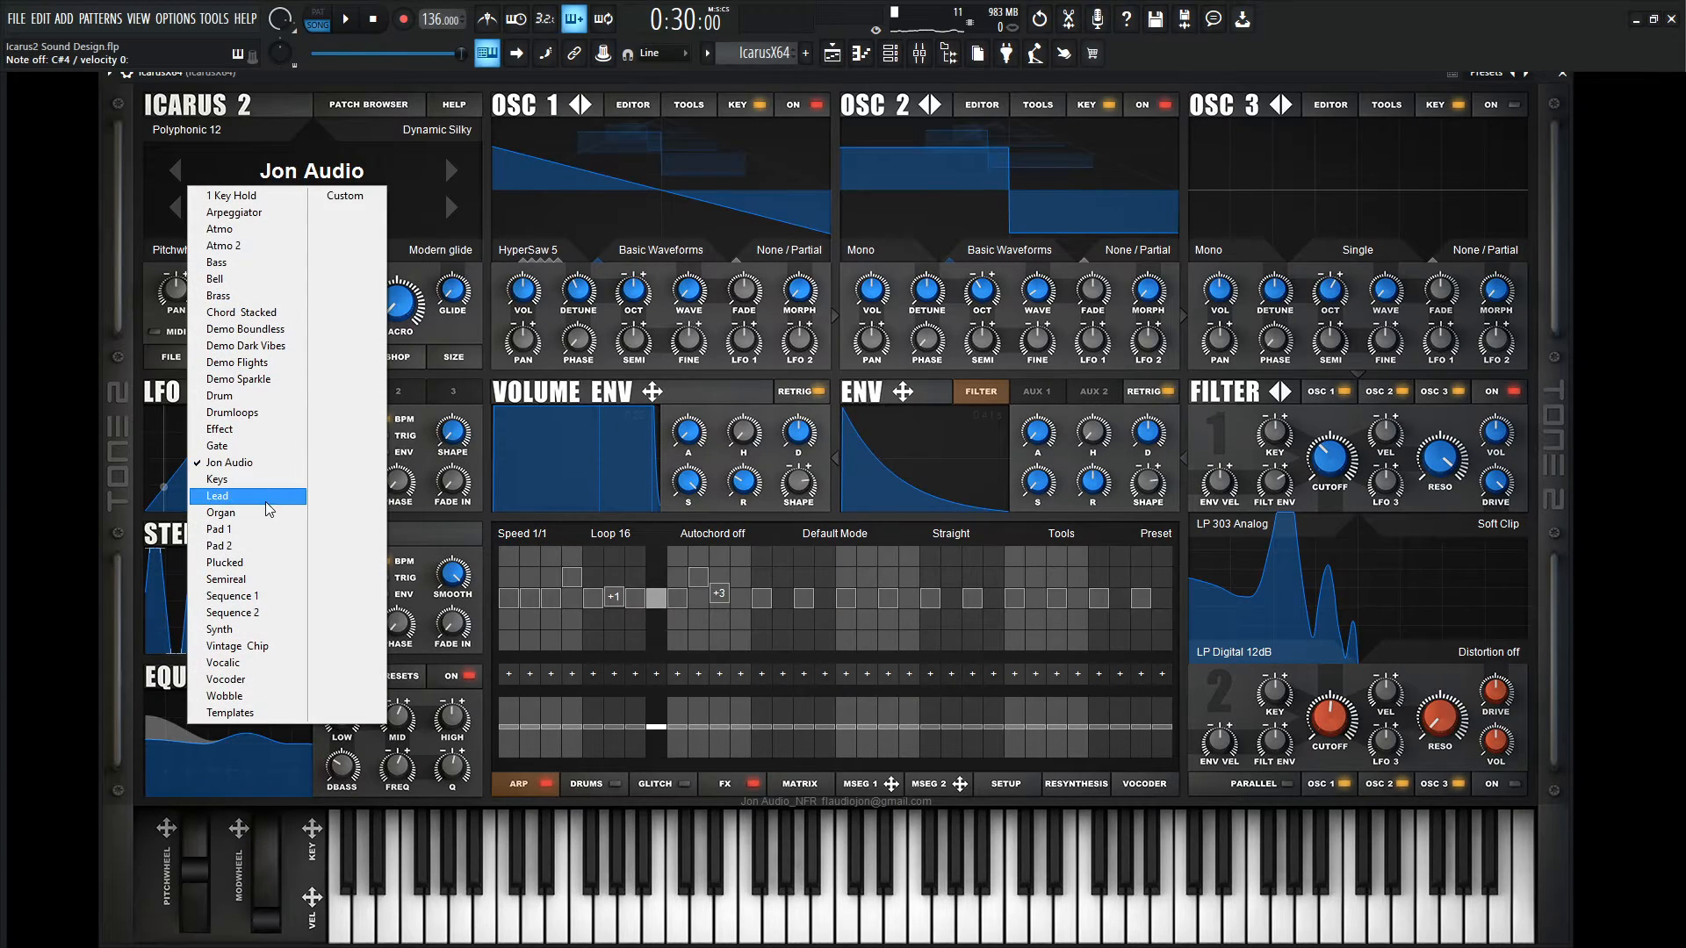
click(233, 462)
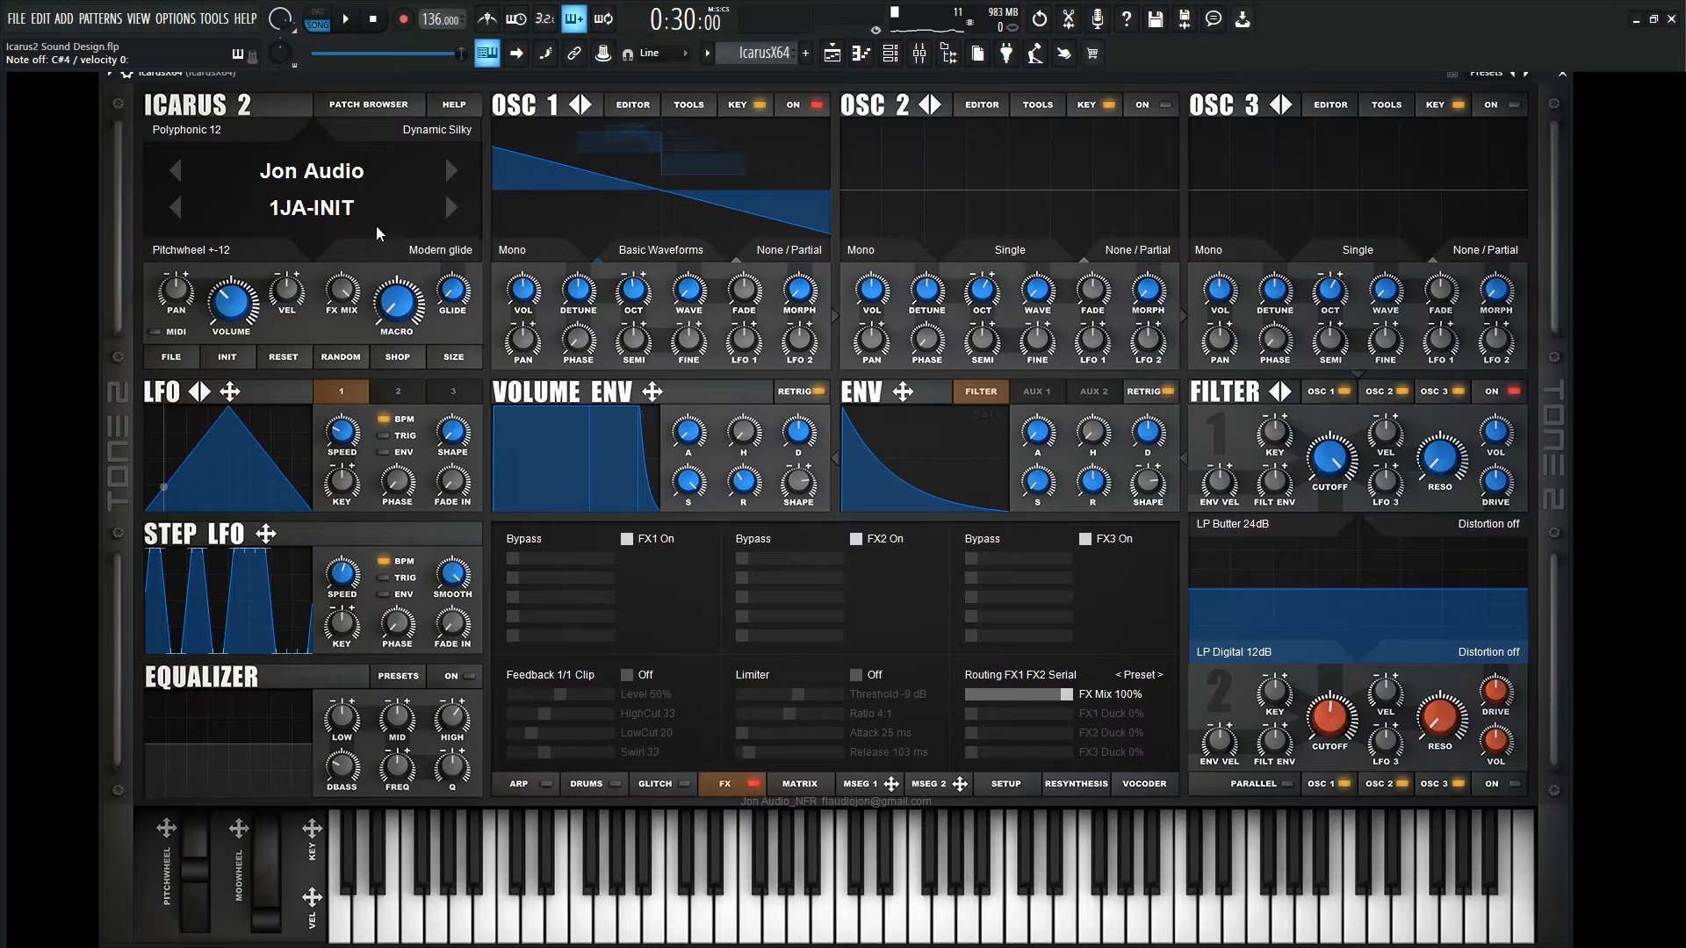
Browse the filter types available for filter 1, including the vocalic, comb and LoFi groups, leaving the current one selected
mouse_move(541, 258)
click(1238, 525)
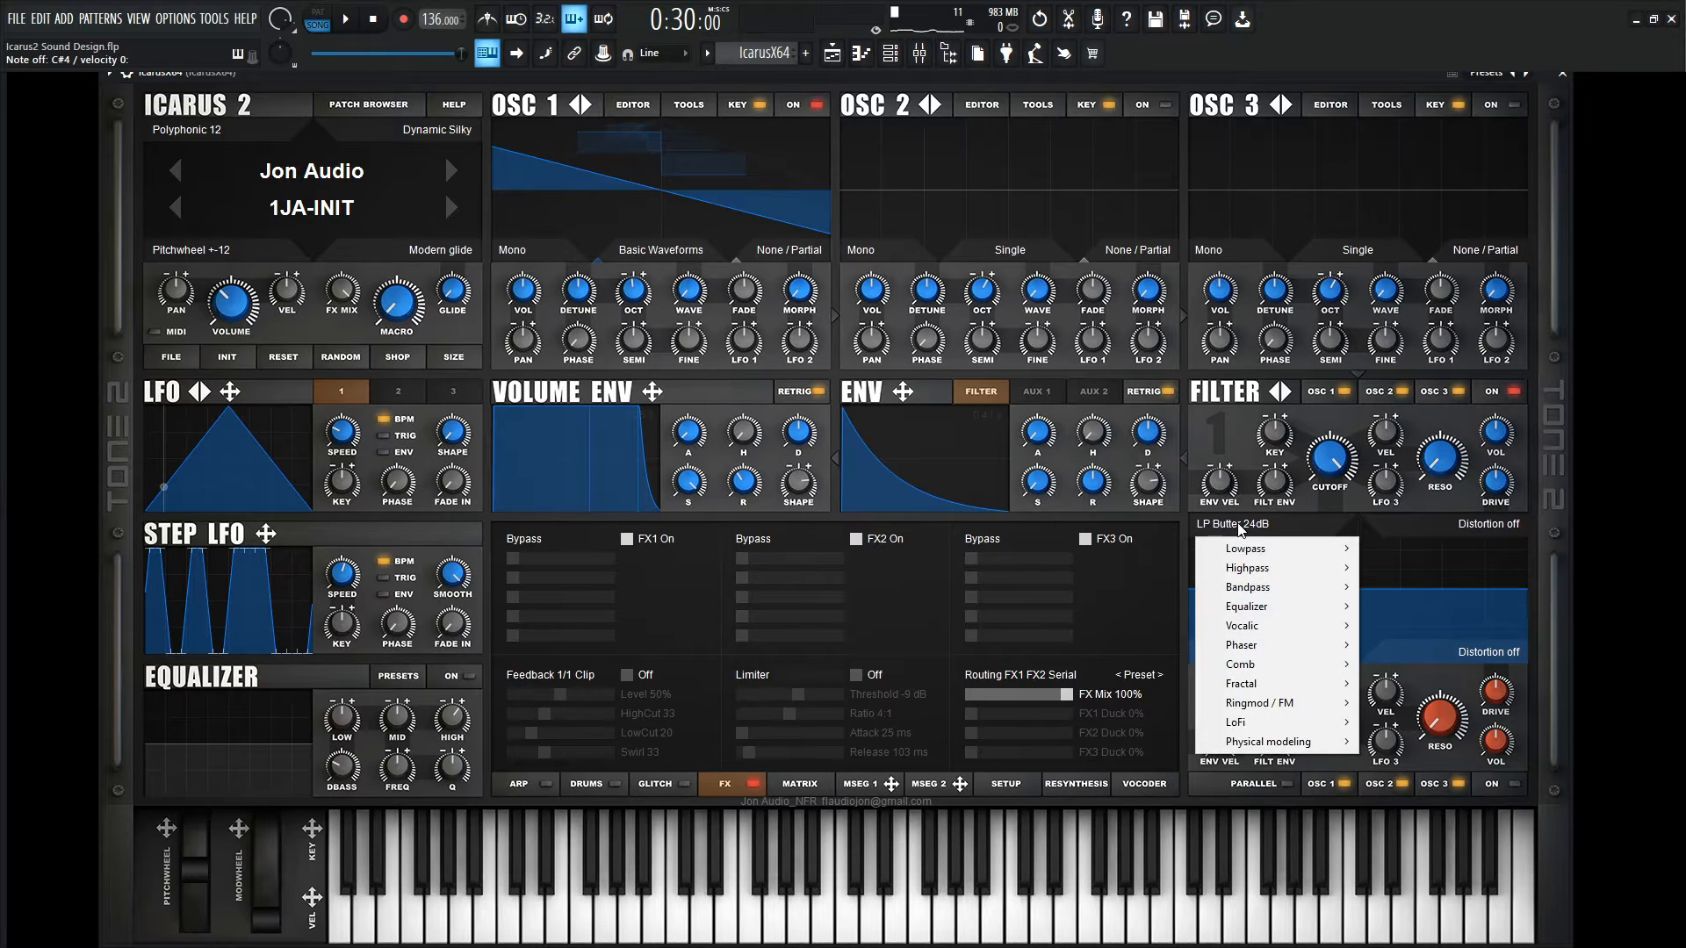
mouse_move(1264, 561)
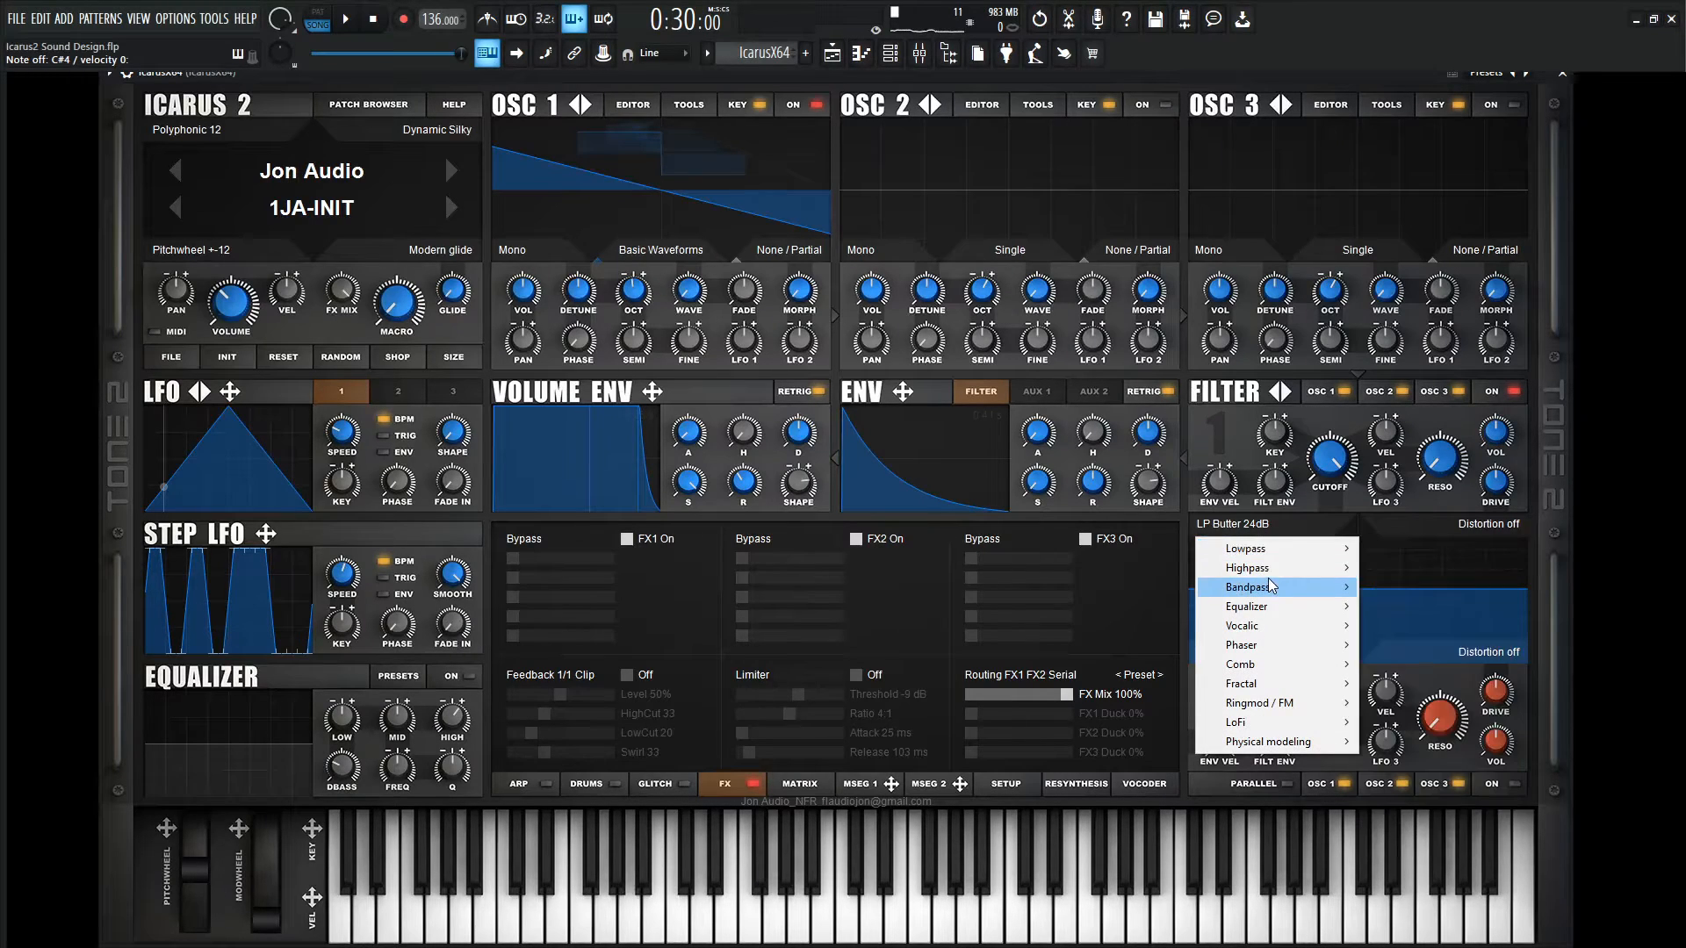
mouse_move(1273, 593)
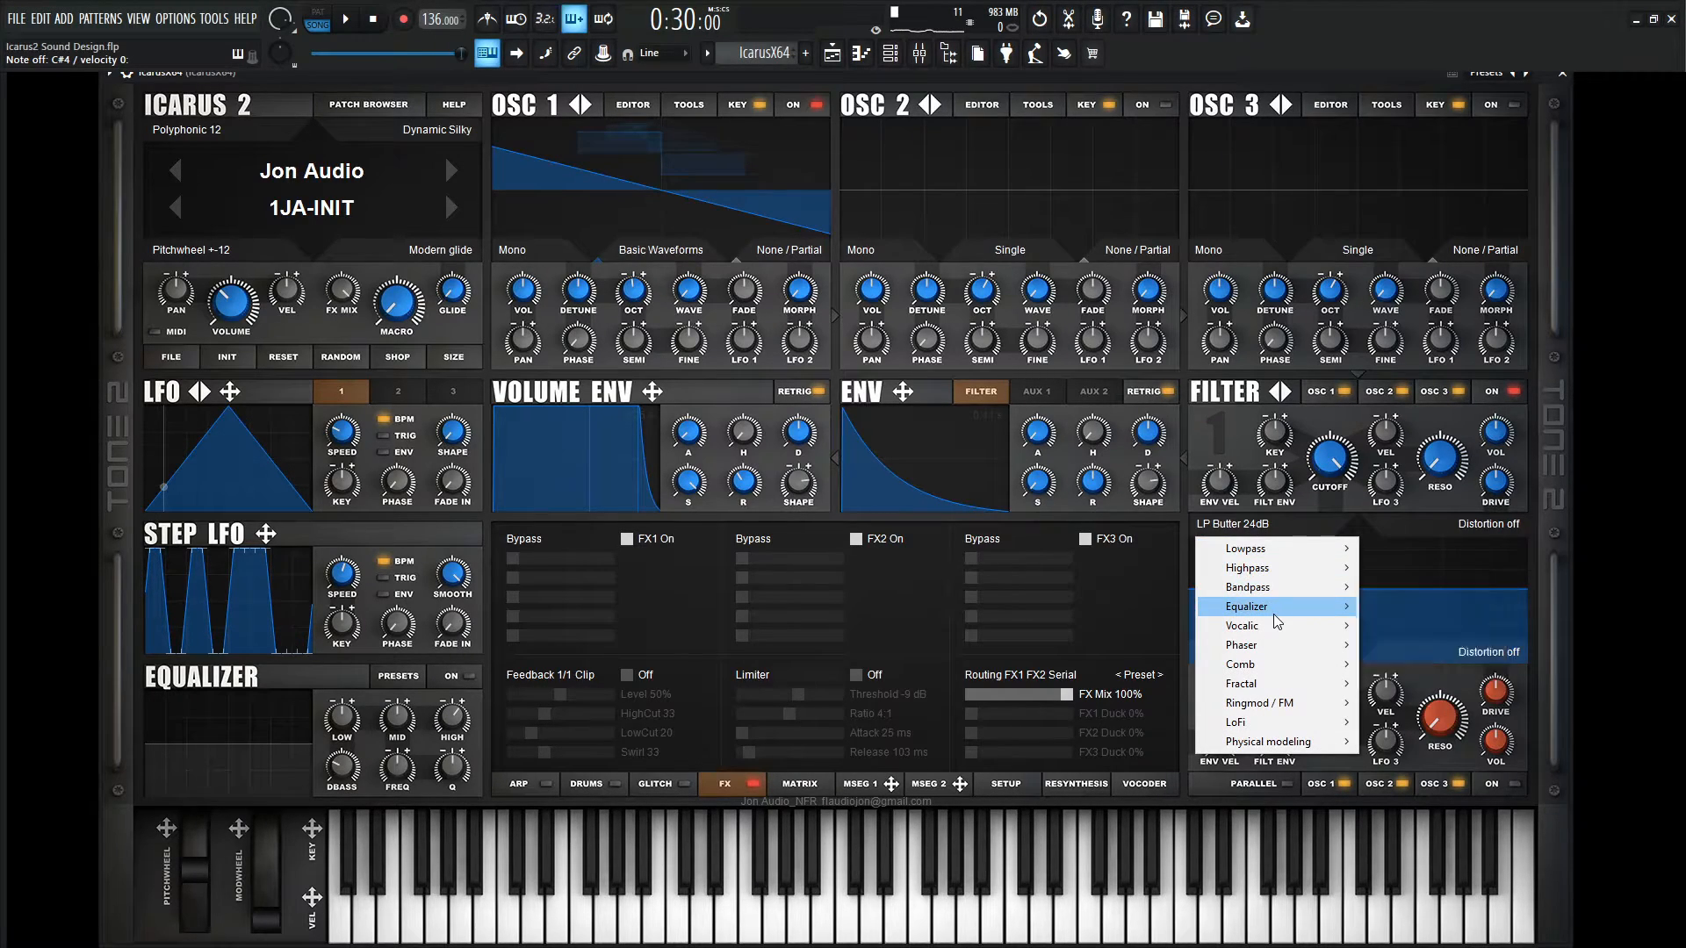
mouse_move(1276, 632)
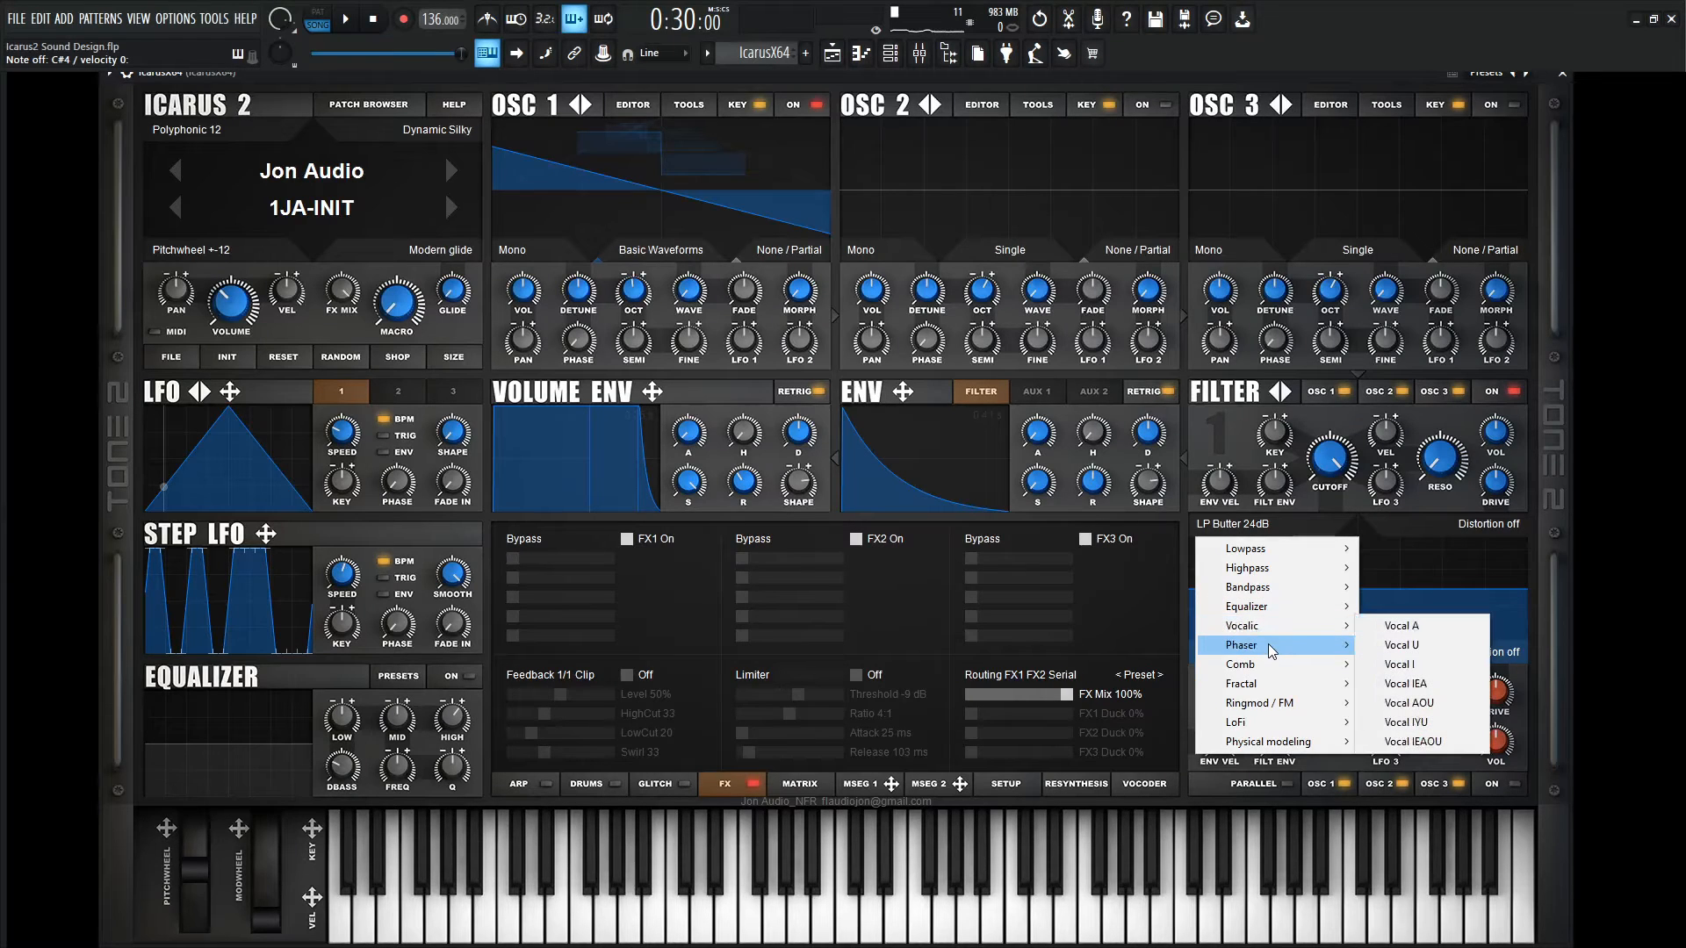
mouse_move(1271, 672)
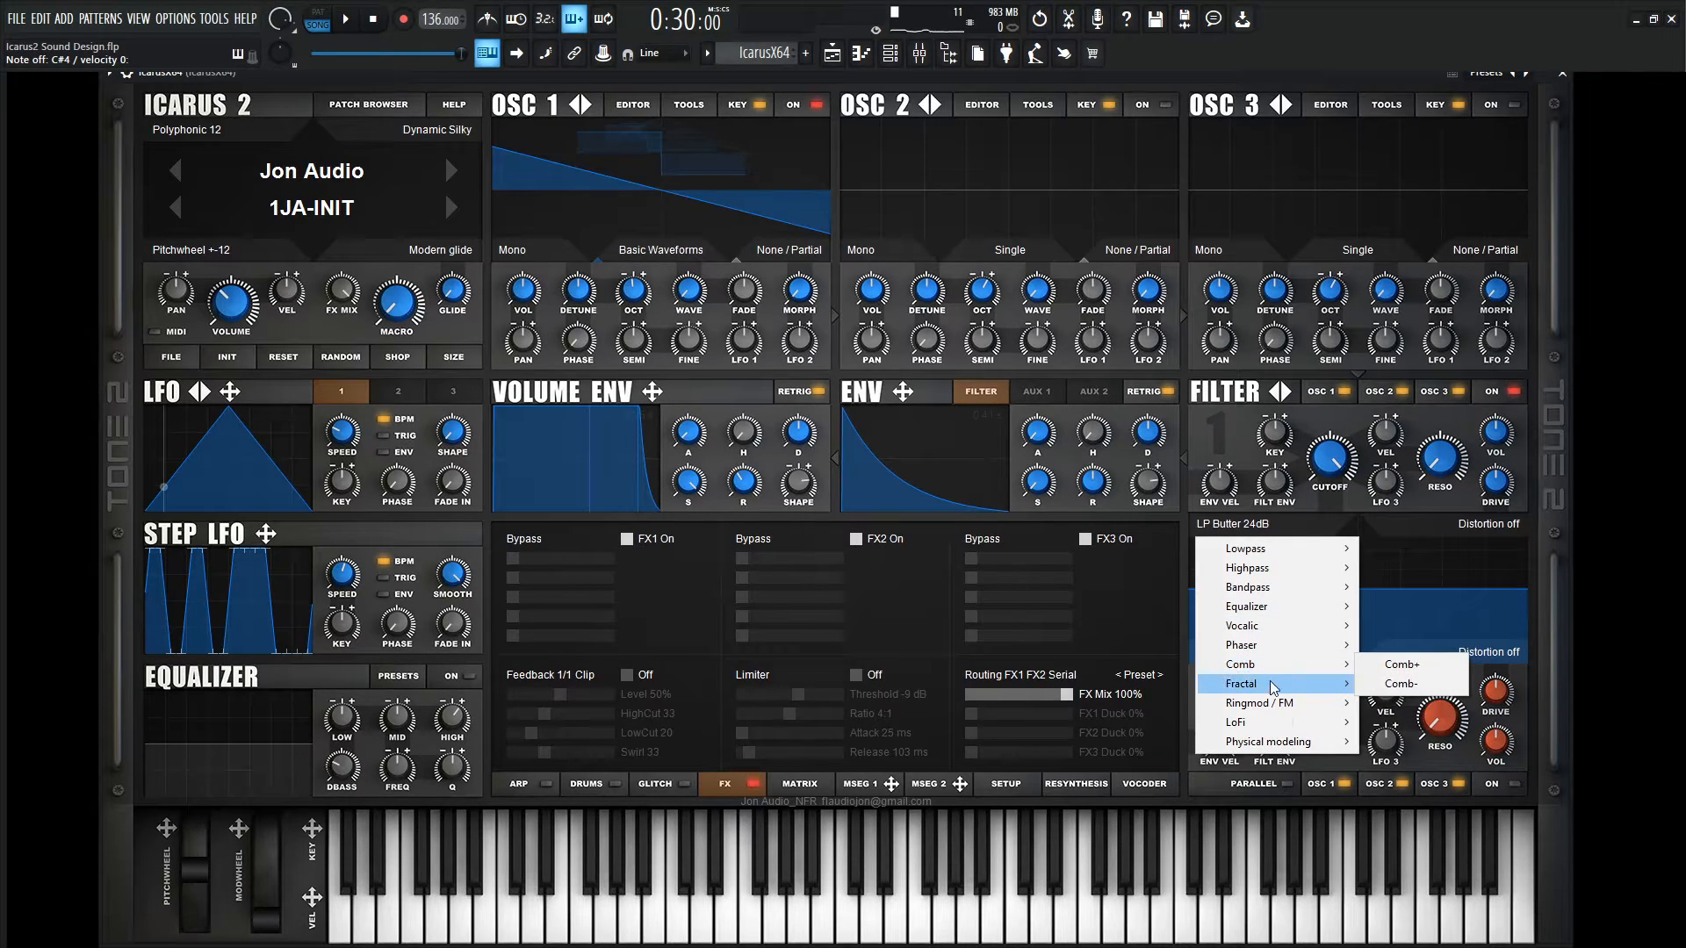
mouse_move(1274, 713)
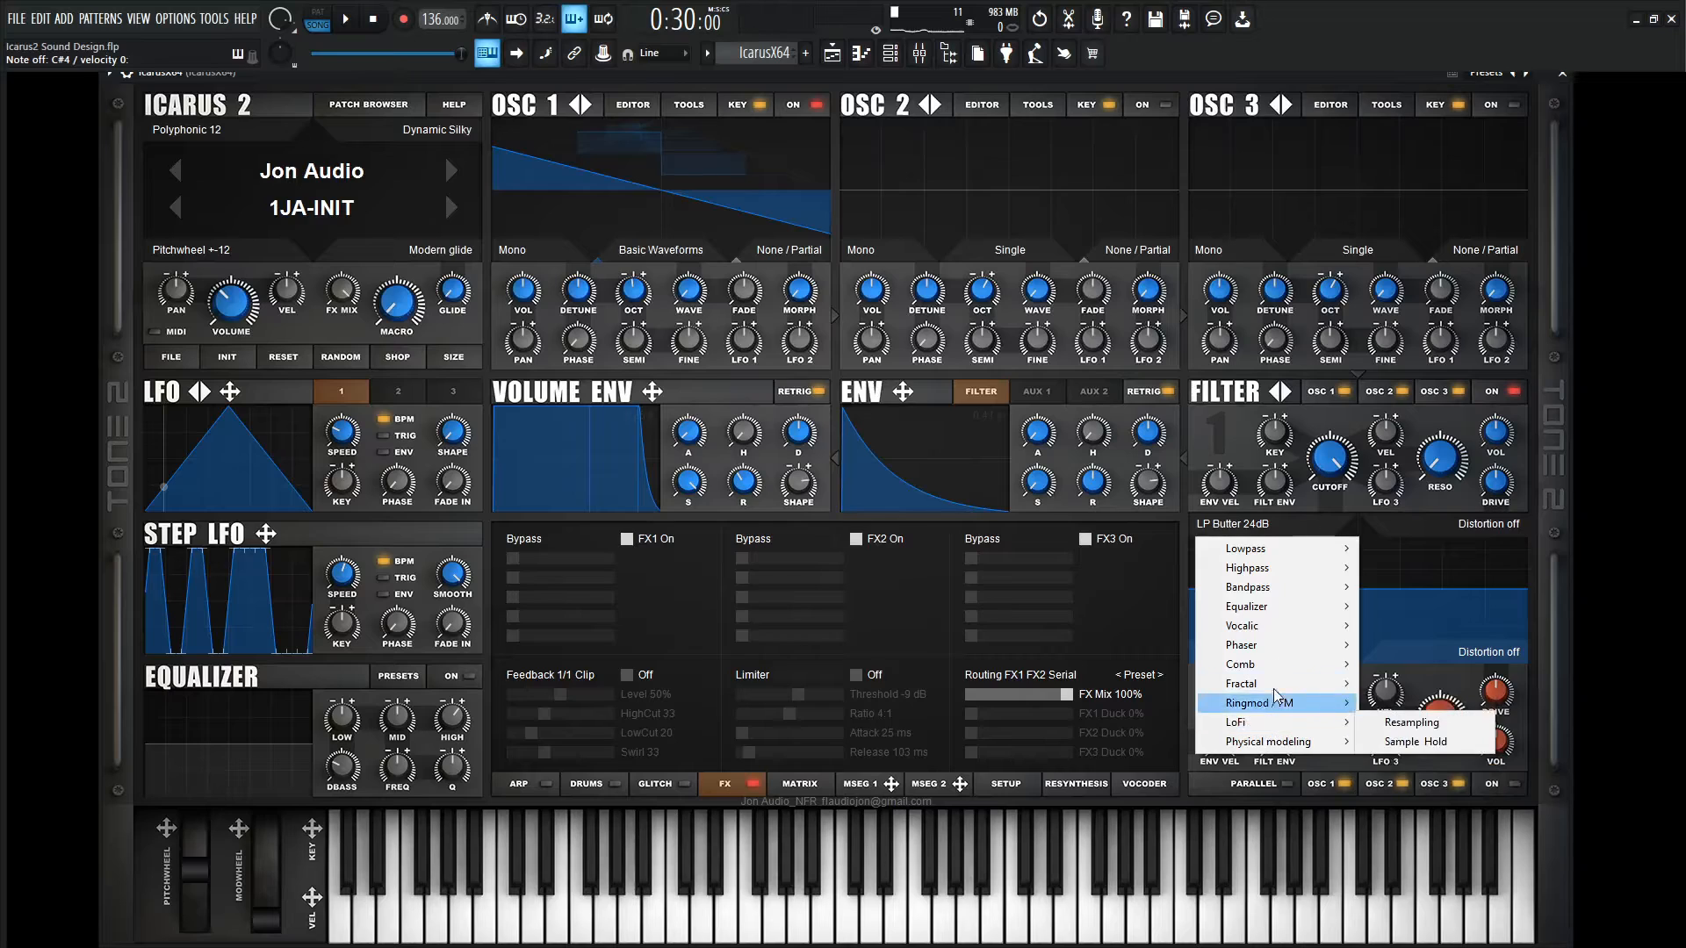
click(1228, 420)
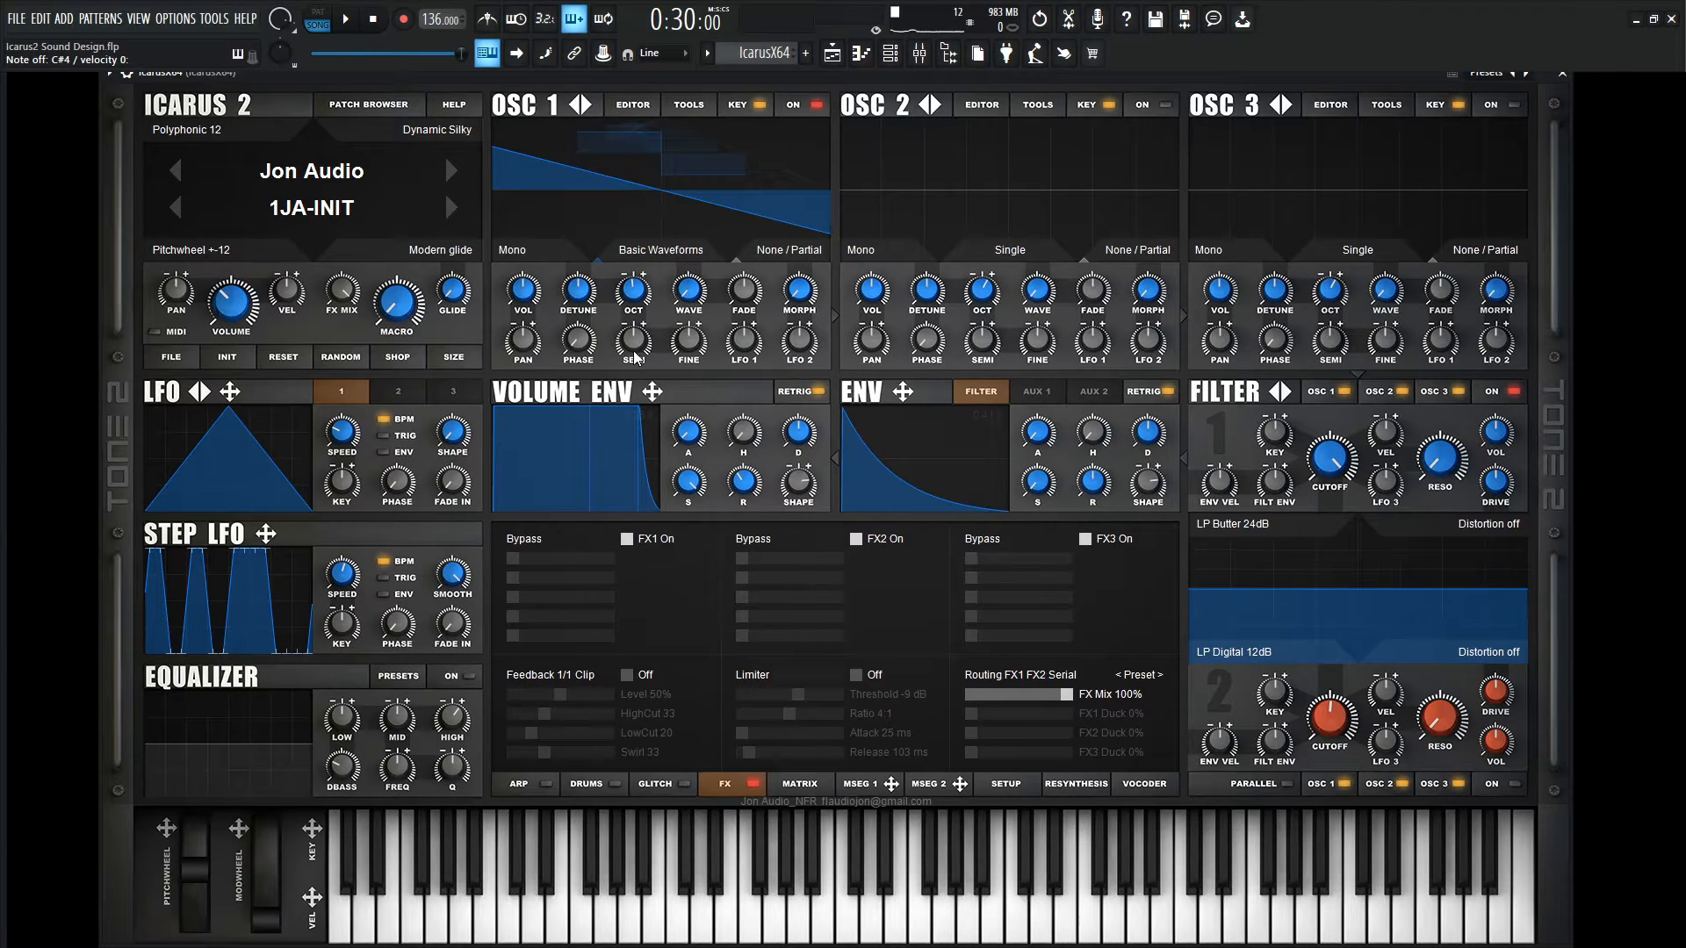
Set oscillator 1's stack mode to Stereo and try different detune amounts
click(513, 250)
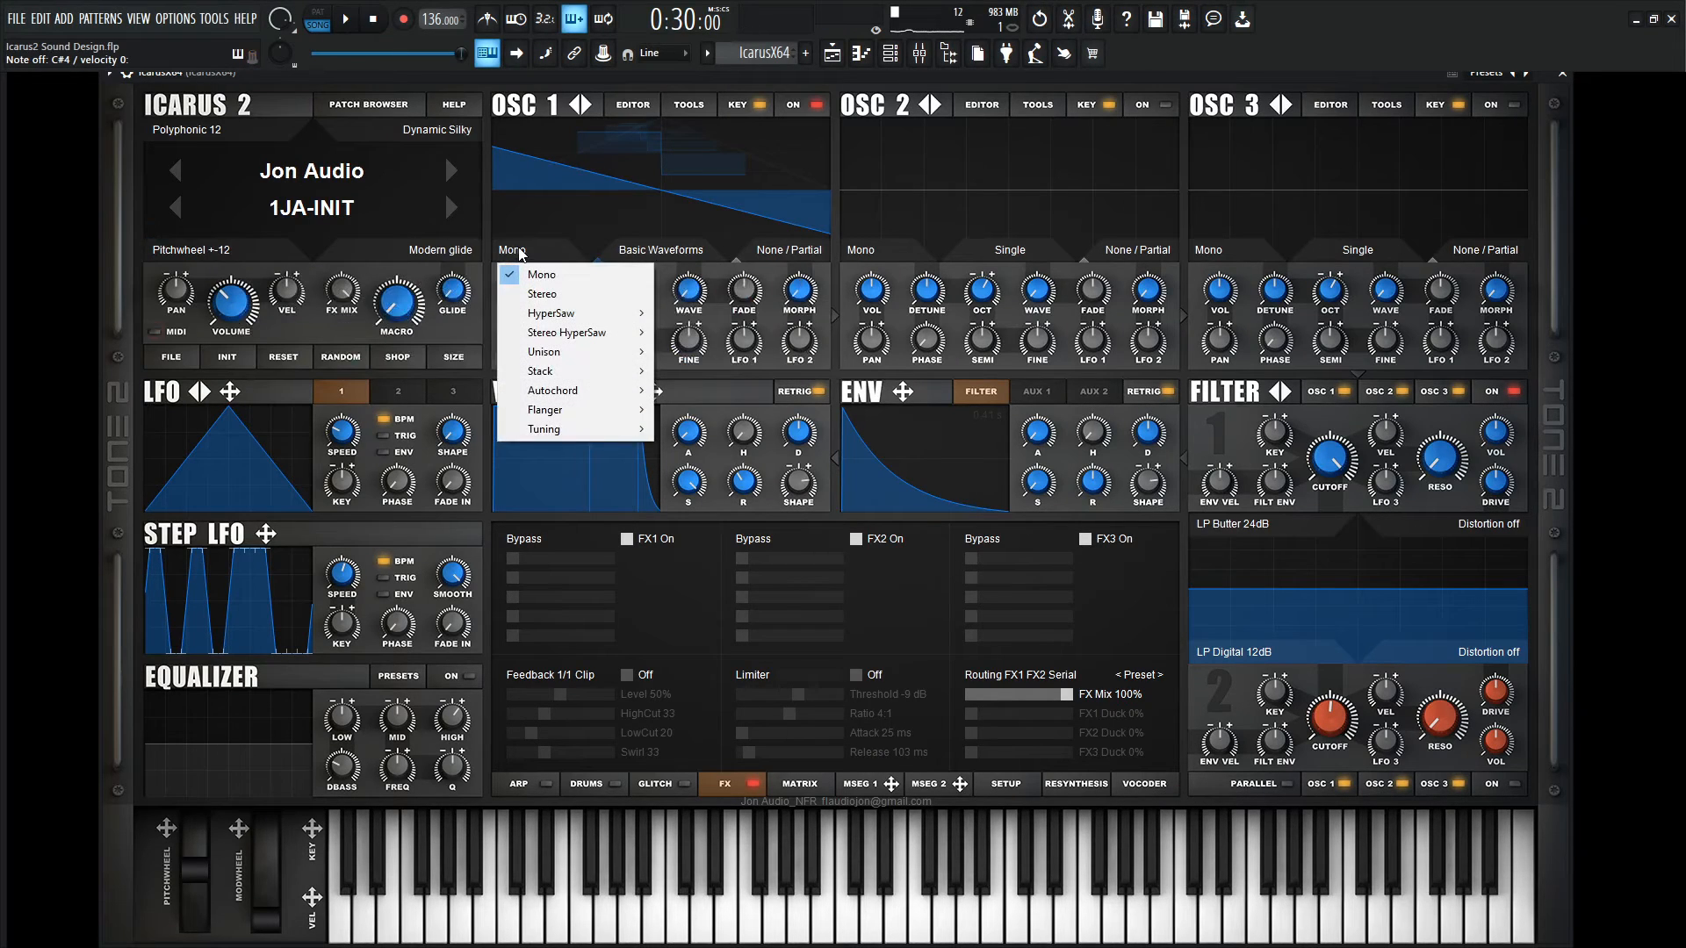
mouse_move(575, 358)
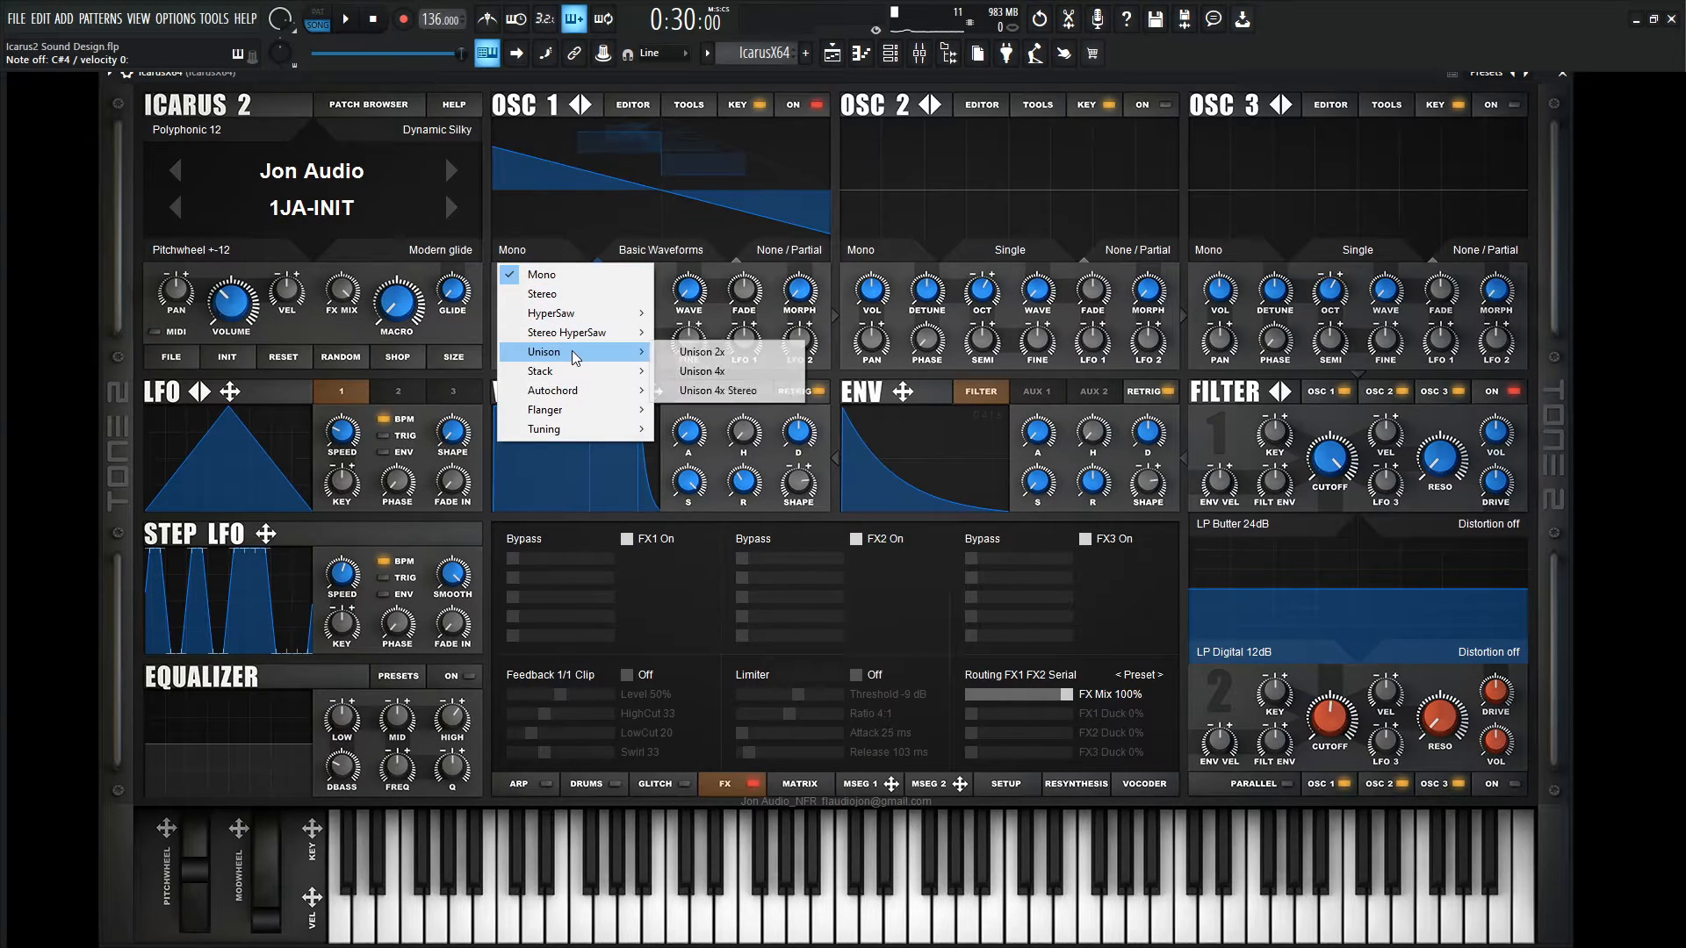
click(572, 293)
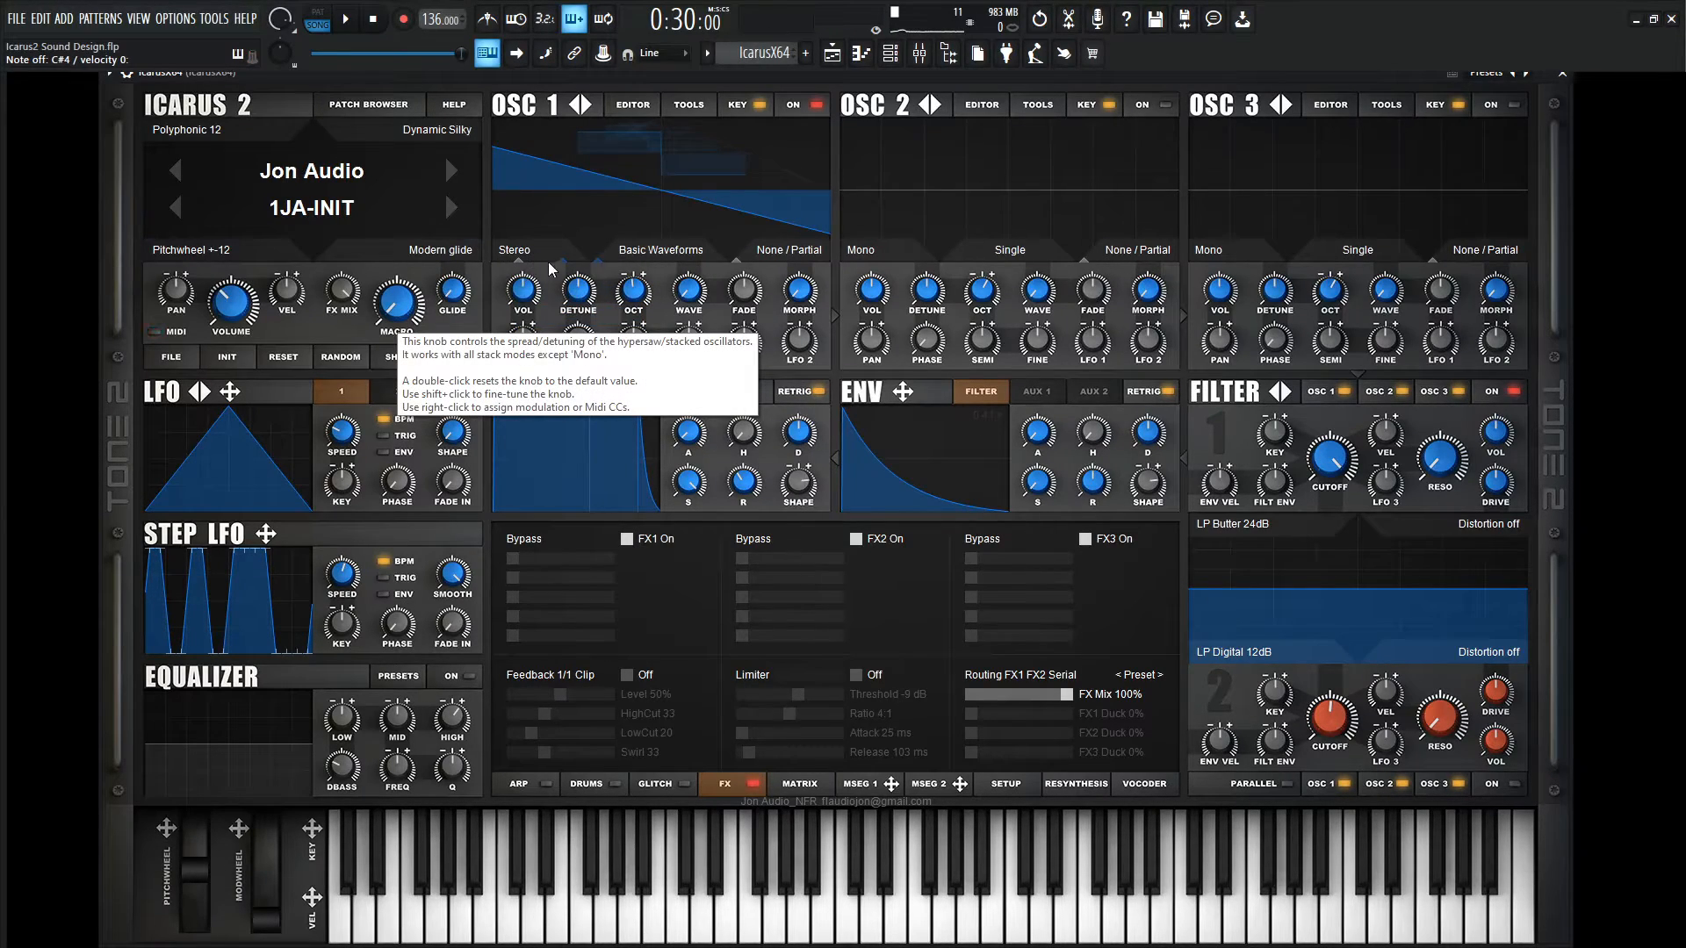
drag(577, 289, 578, 298)
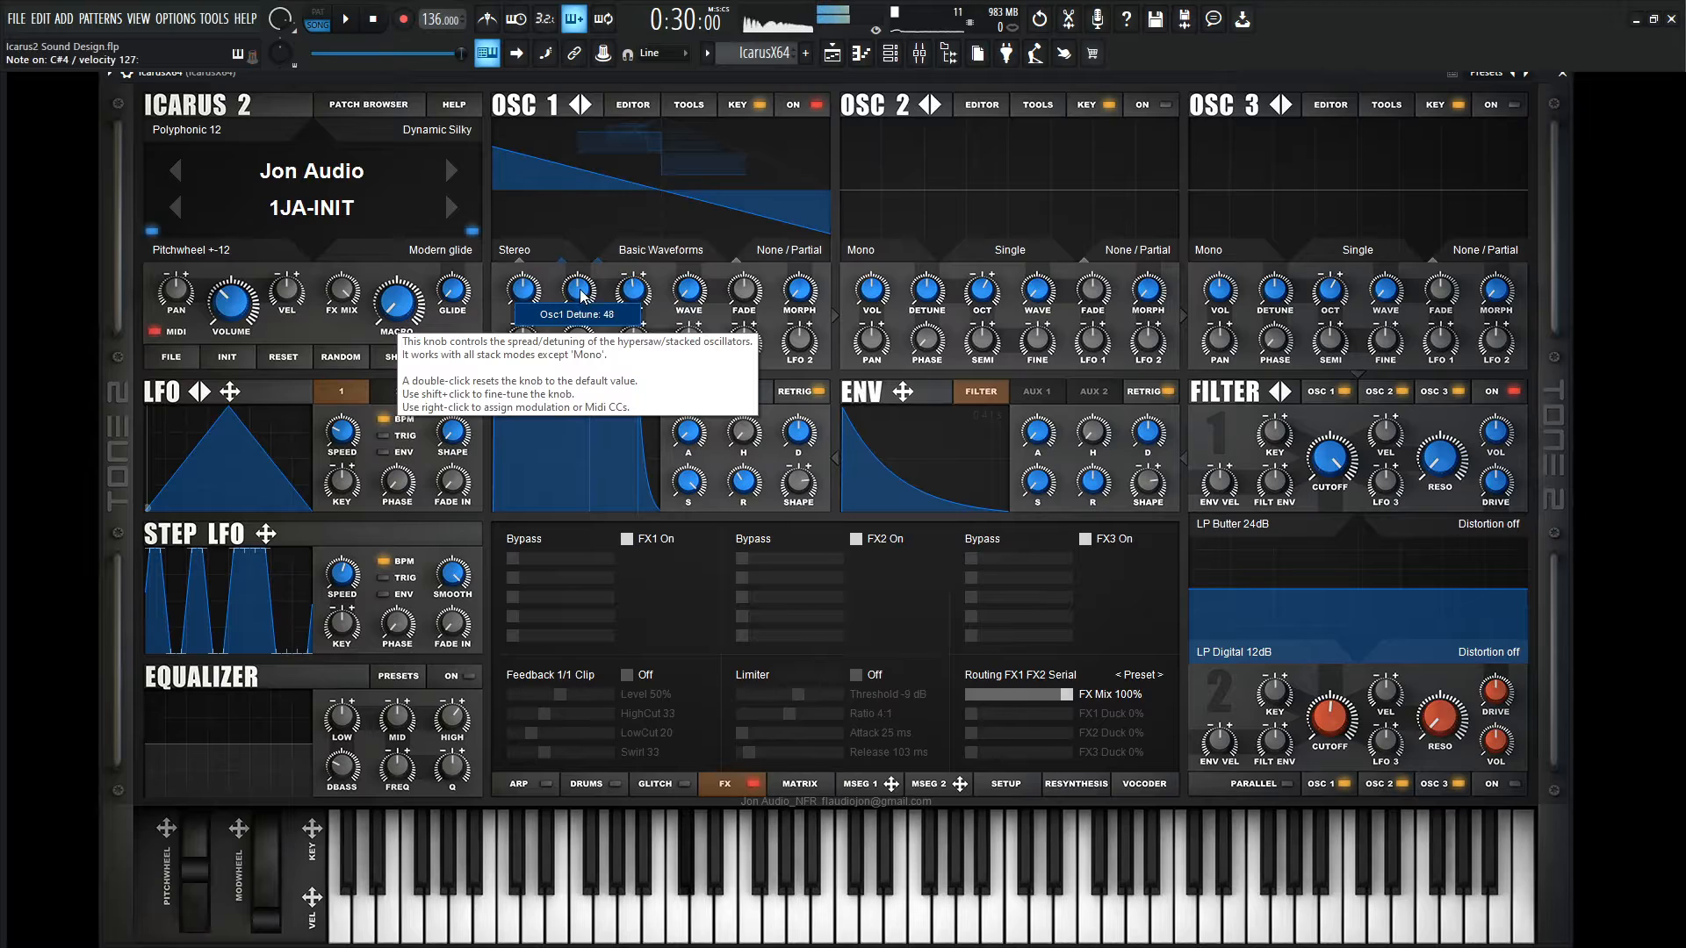
mouse_move(588, 299)
mouse_down()
mouse_move(580, 311)
mouse_move(591, 281)
mouse_up()
Switch oscillator 1's stack mode to HyperSaw 5 and adjust its detune to about 52
click(515, 250)
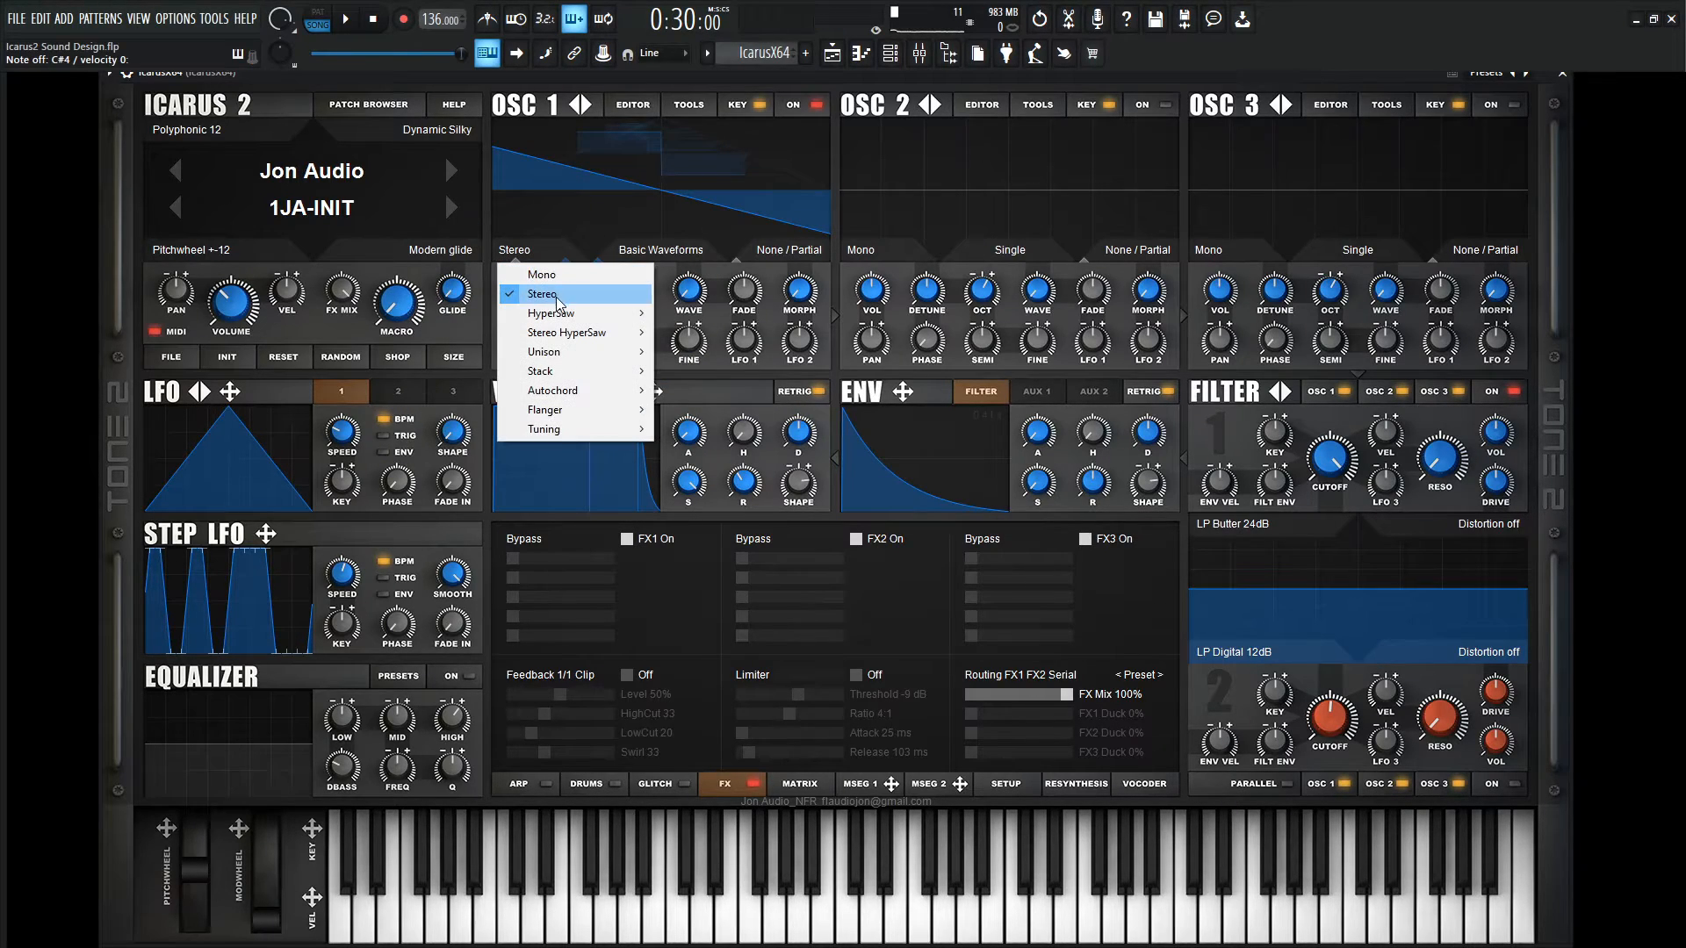
mouse_move(571, 314)
click(692, 334)
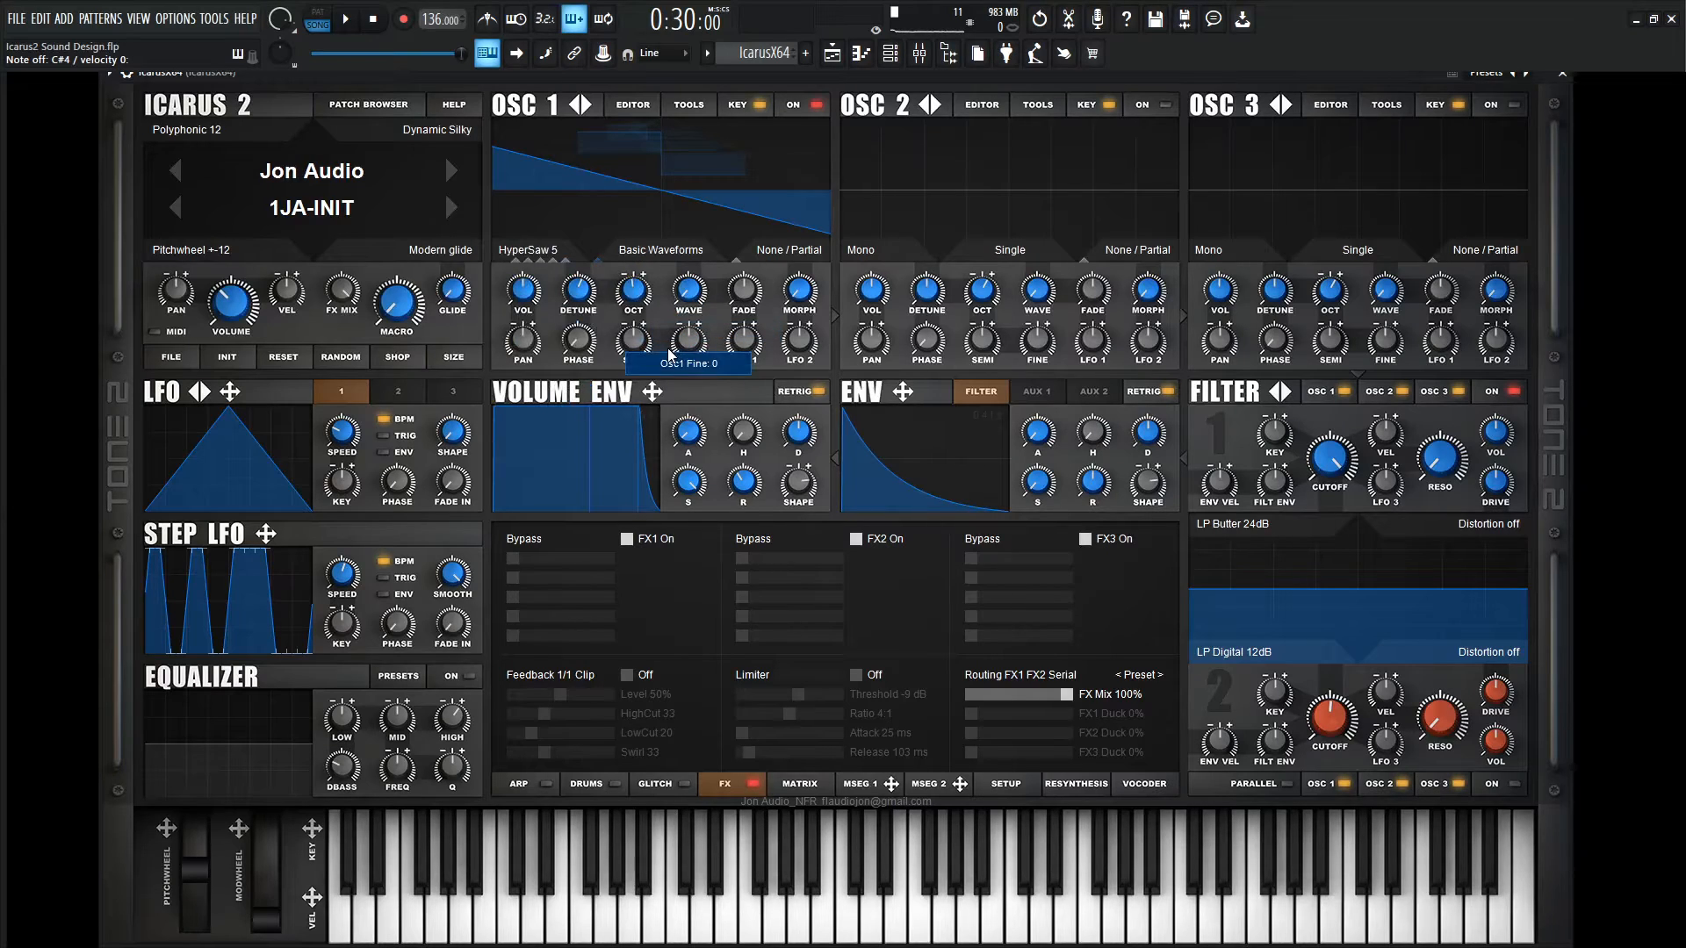
mouse_move(579, 296)
mouse_down()
mouse_move(582, 251)
mouse_move(580, 303)
mouse_up()
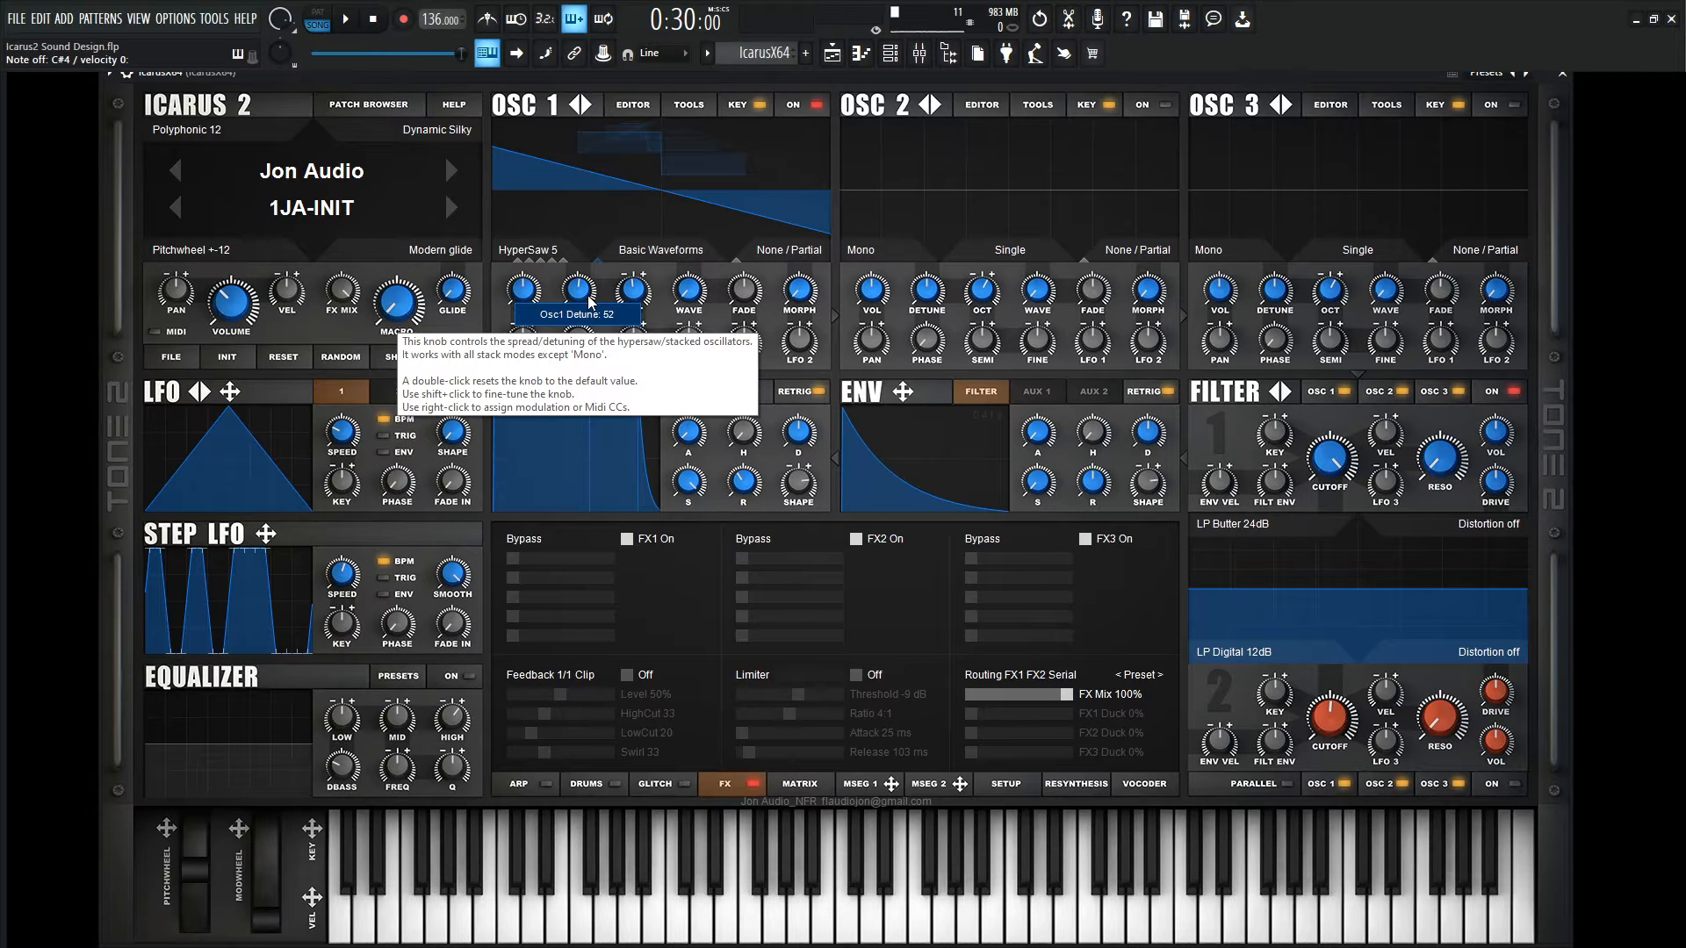
Switch oscillator 1's stack mode to SuperSaw and adjust its detune
click(548, 253)
mouse_move(586, 318)
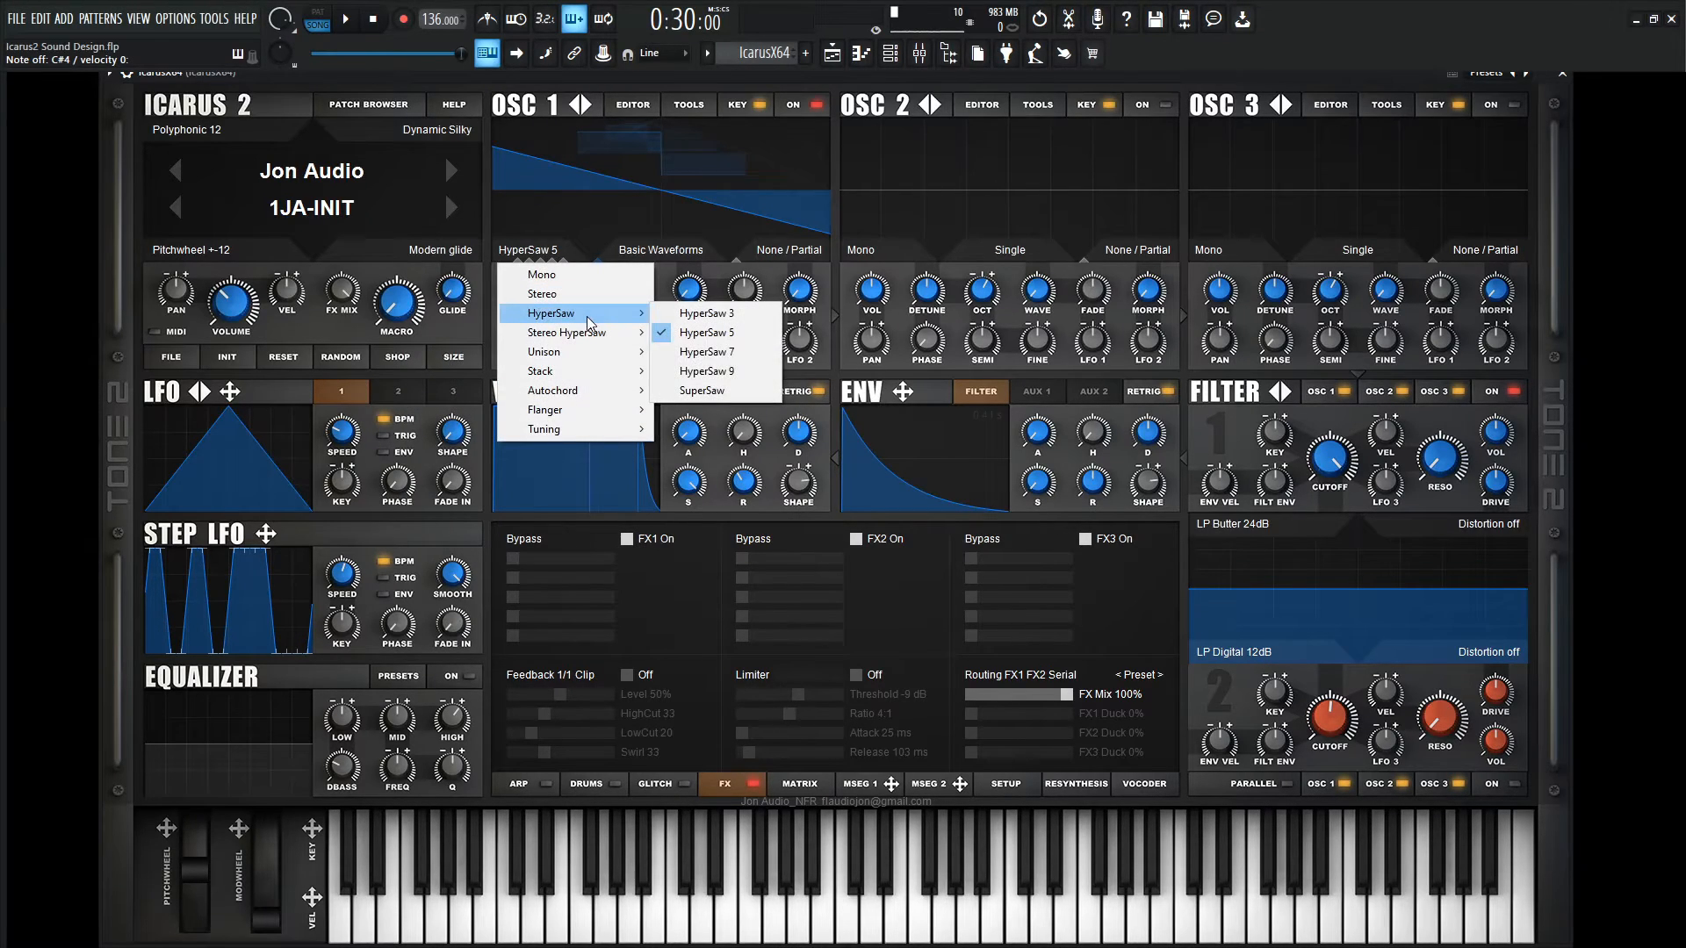
click(720, 390)
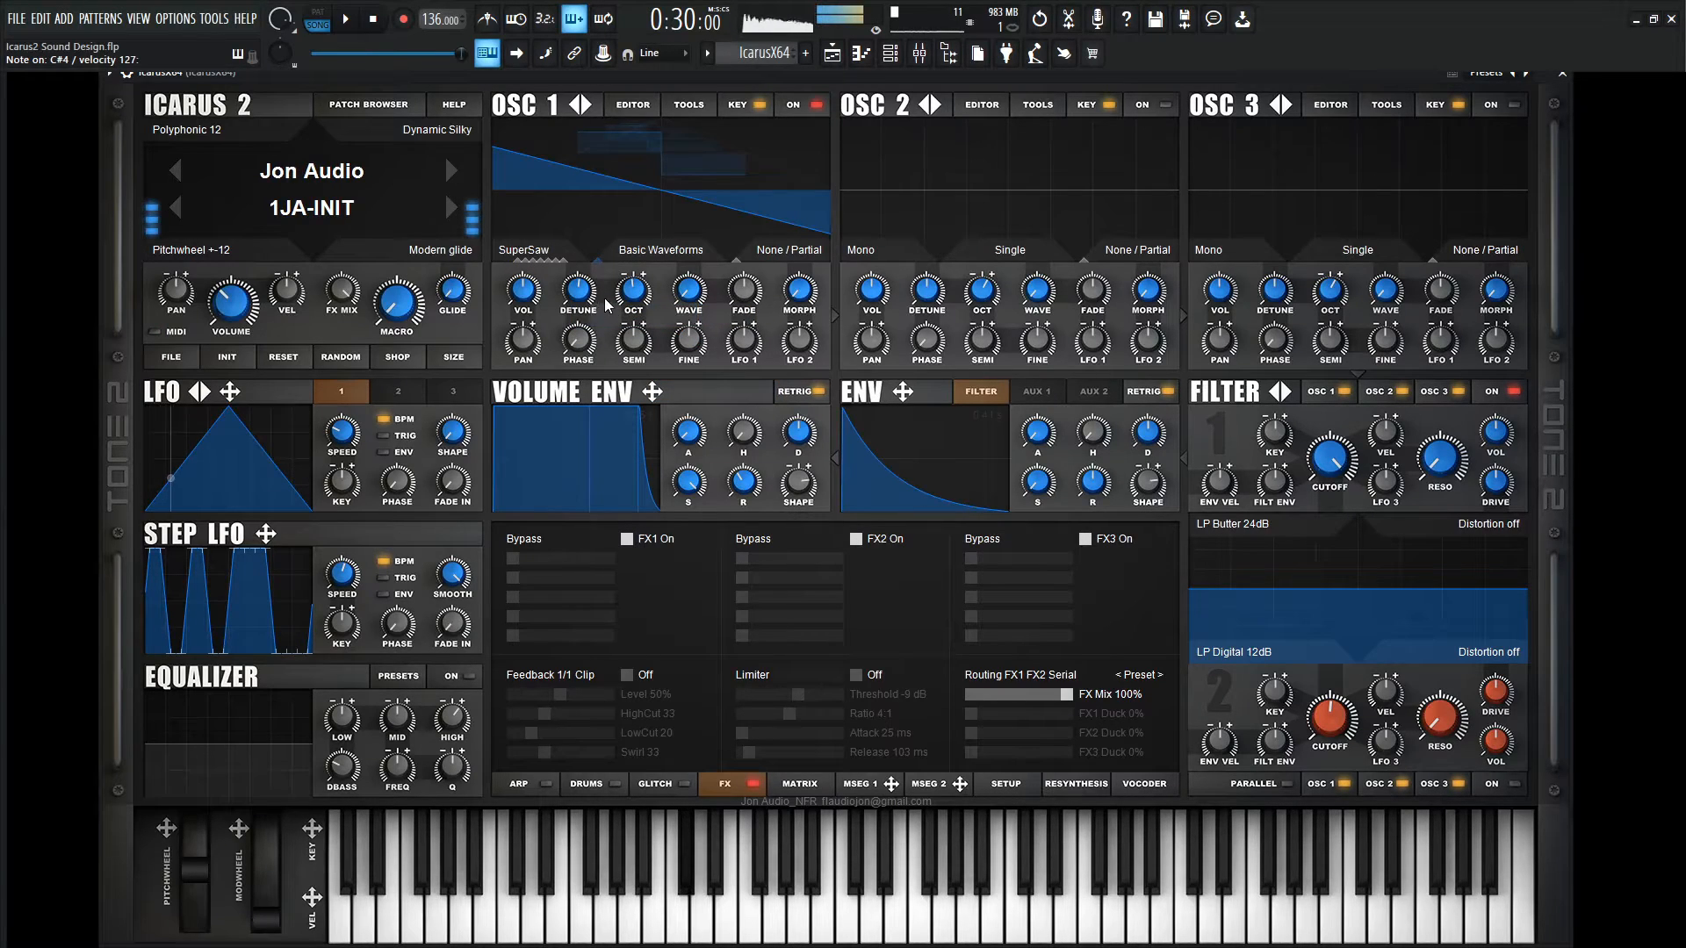
drag(582, 292, 641, 306)
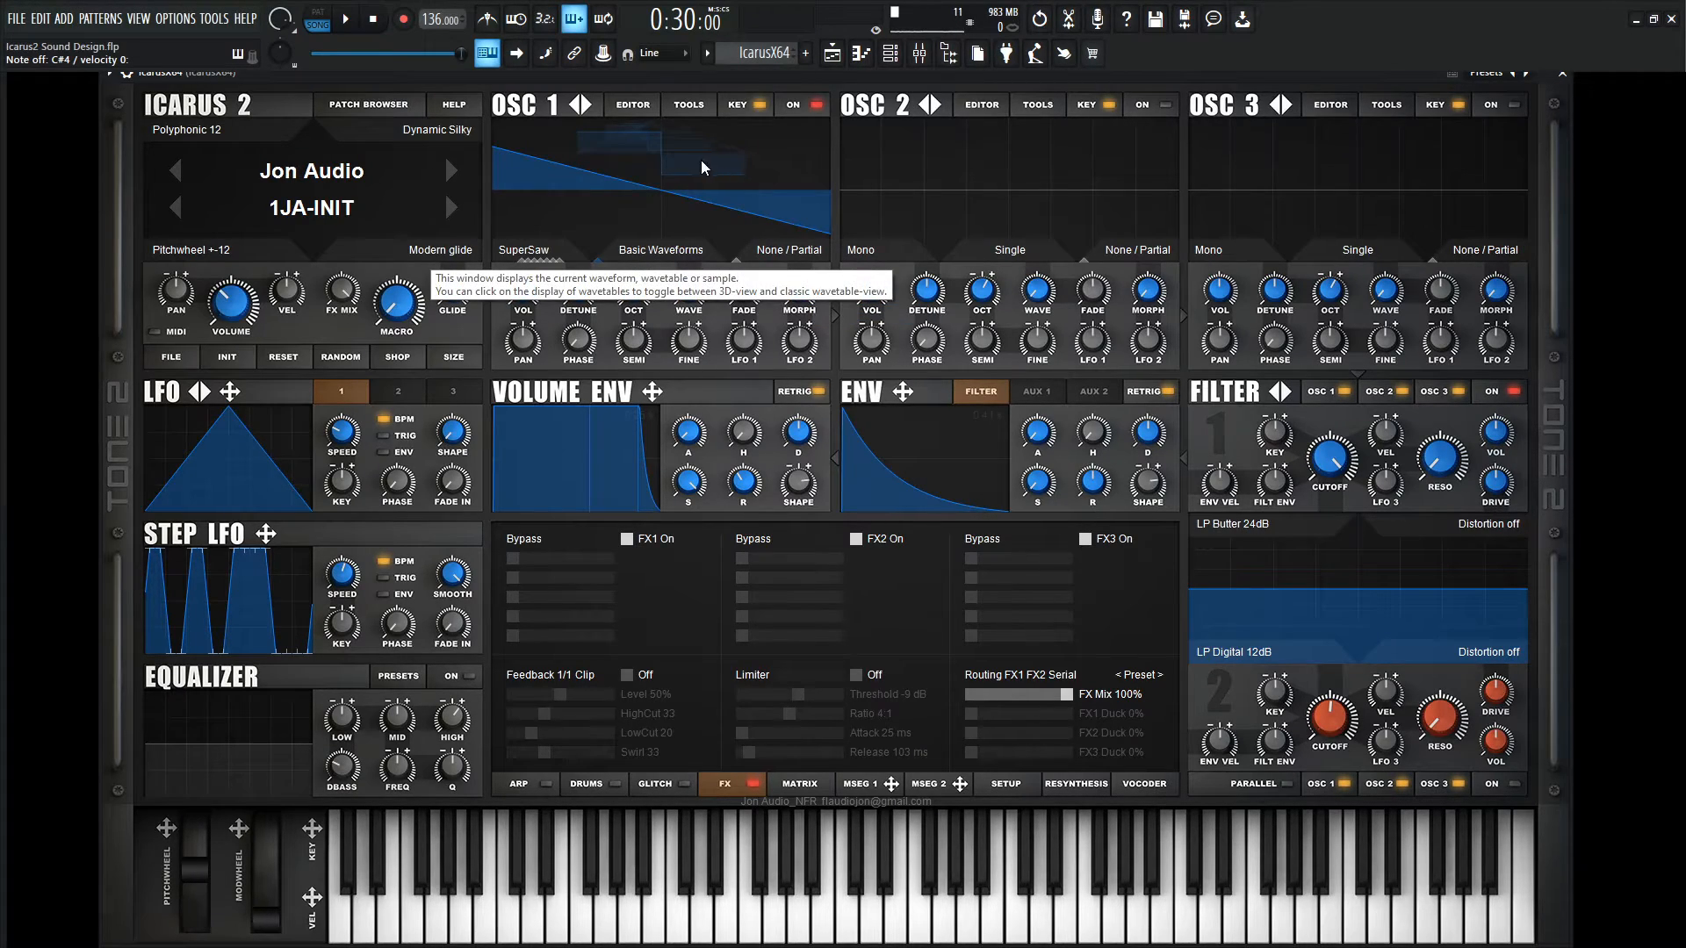
Look at oscillator 1's Basic Waveforms wavetable in the wavetable editor, and set the oscillator's wave position to 5
click(633, 105)
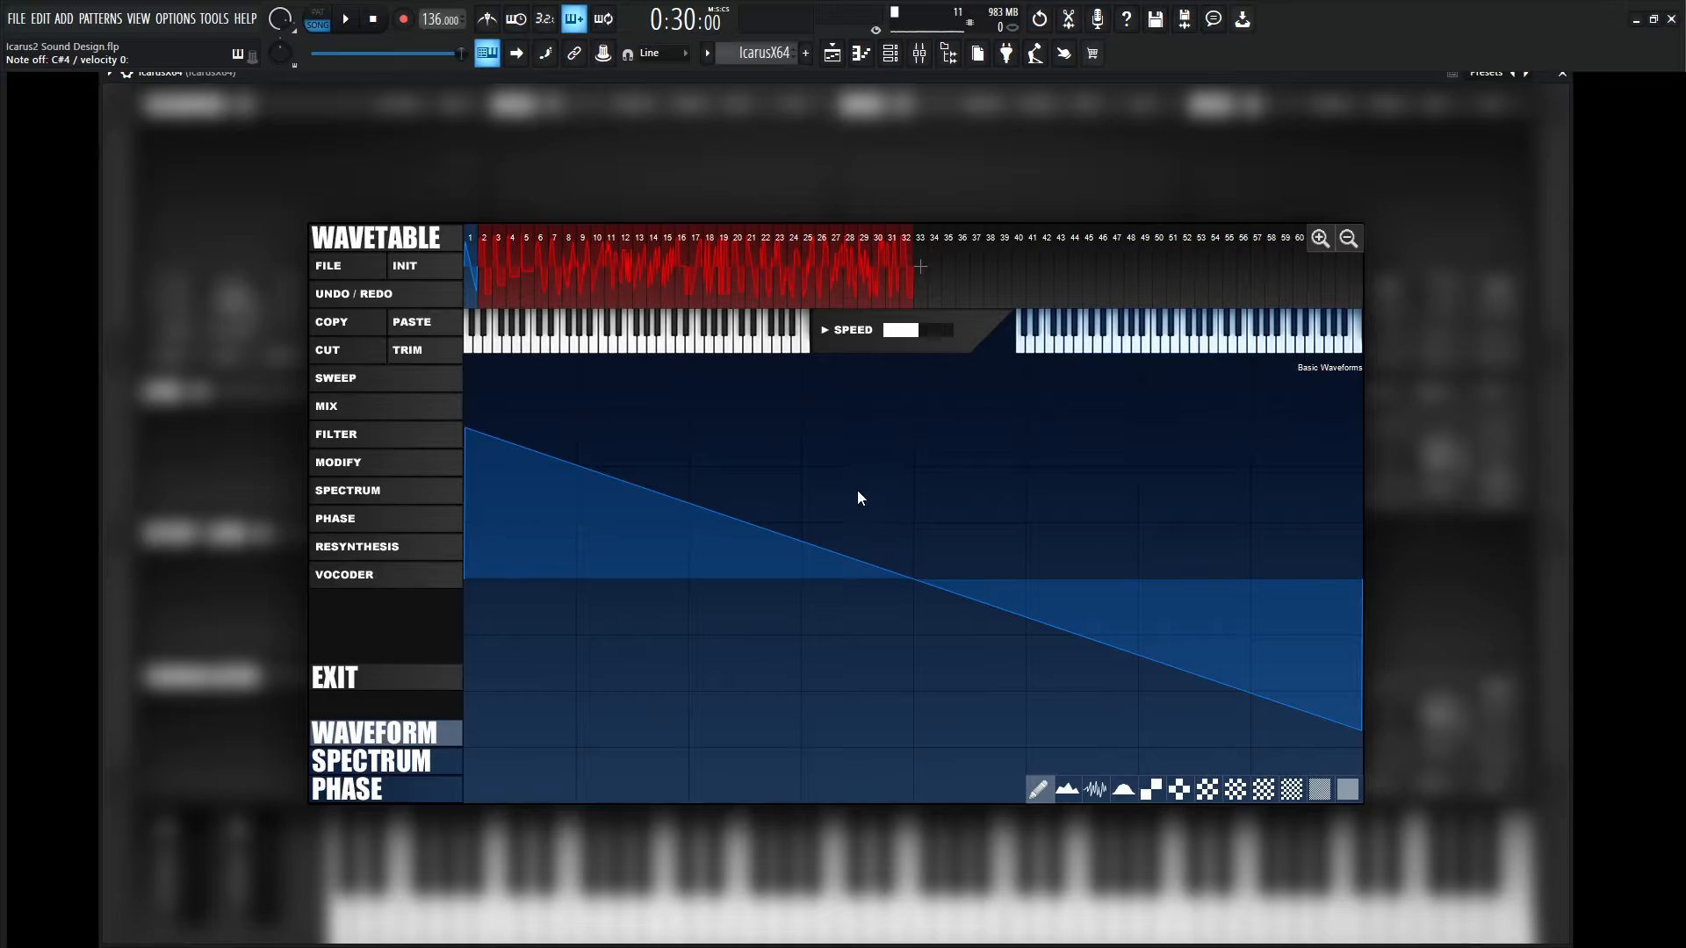
click(356, 677)
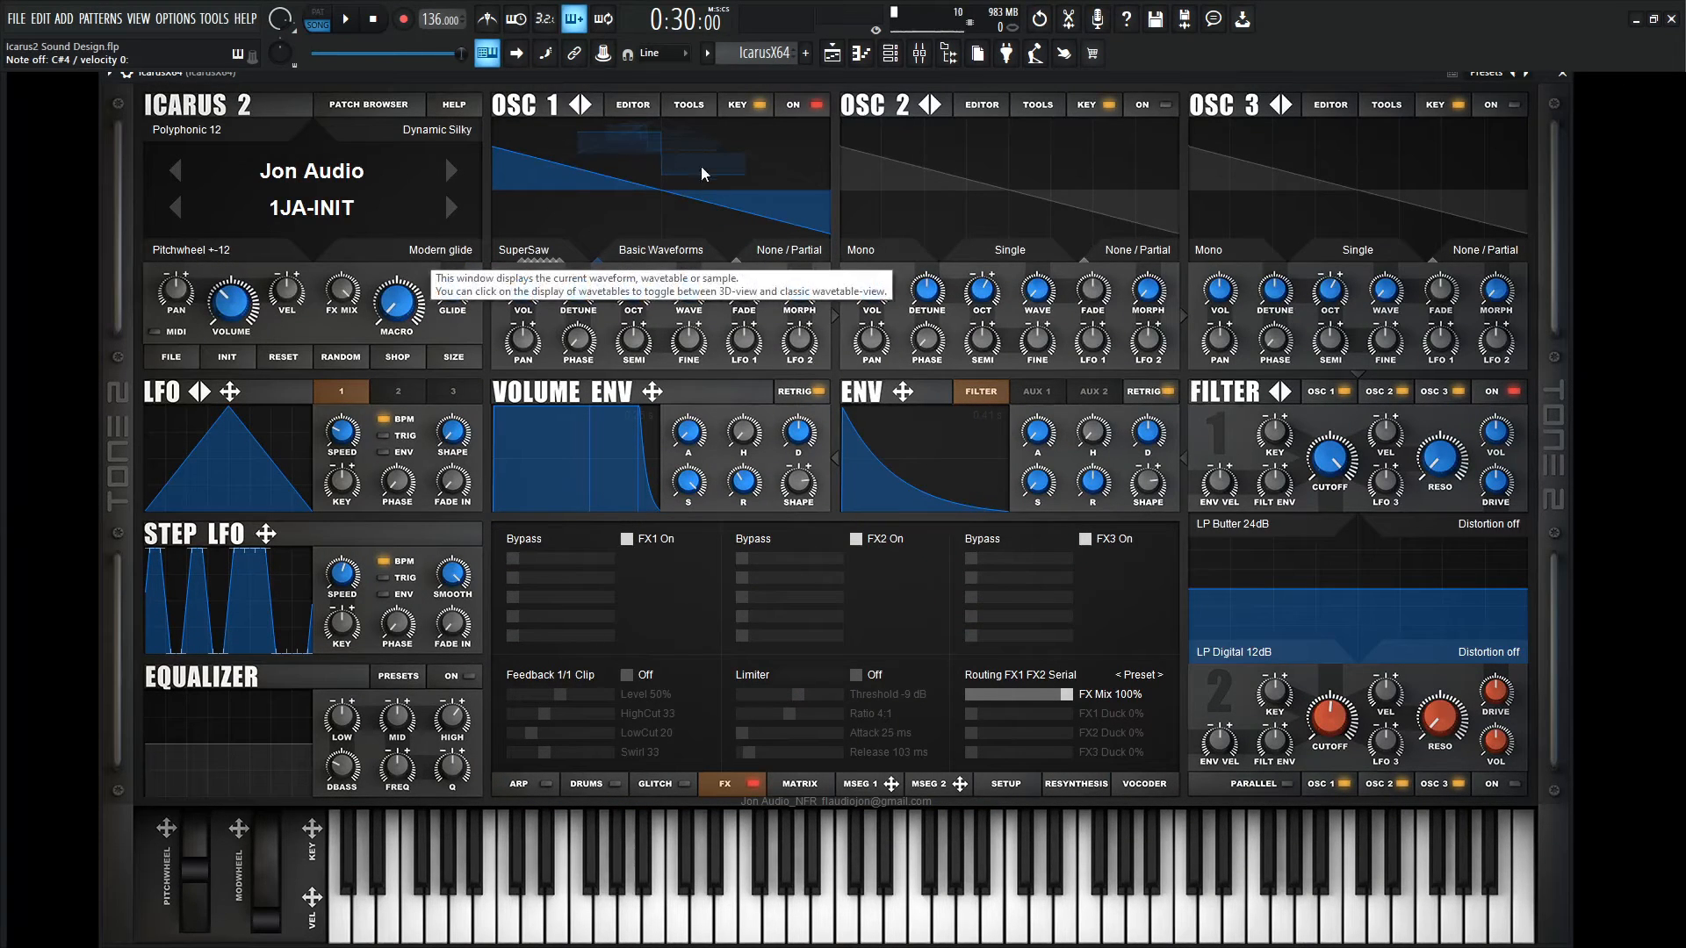
click(696, 193)
click(696, 193)
scroll(696, 193, up, 6)
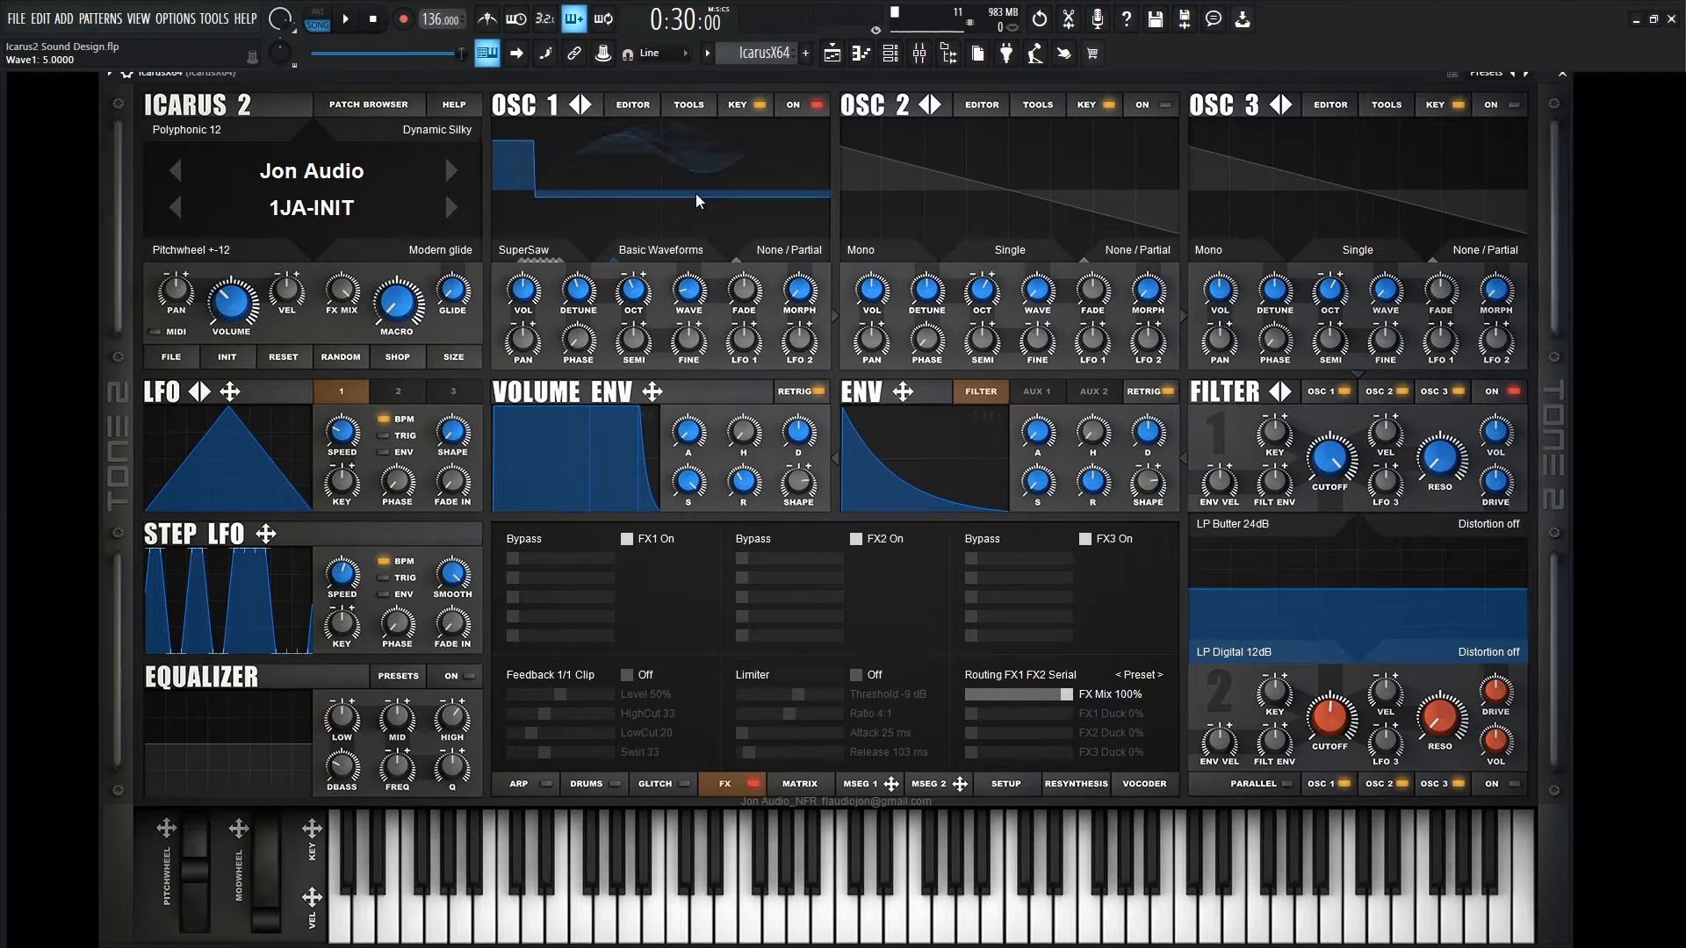
Scan through oscillator 1's Basic Waveforms and bring its wave position back to the sawtooth
scroll(695, 193, down, 3)
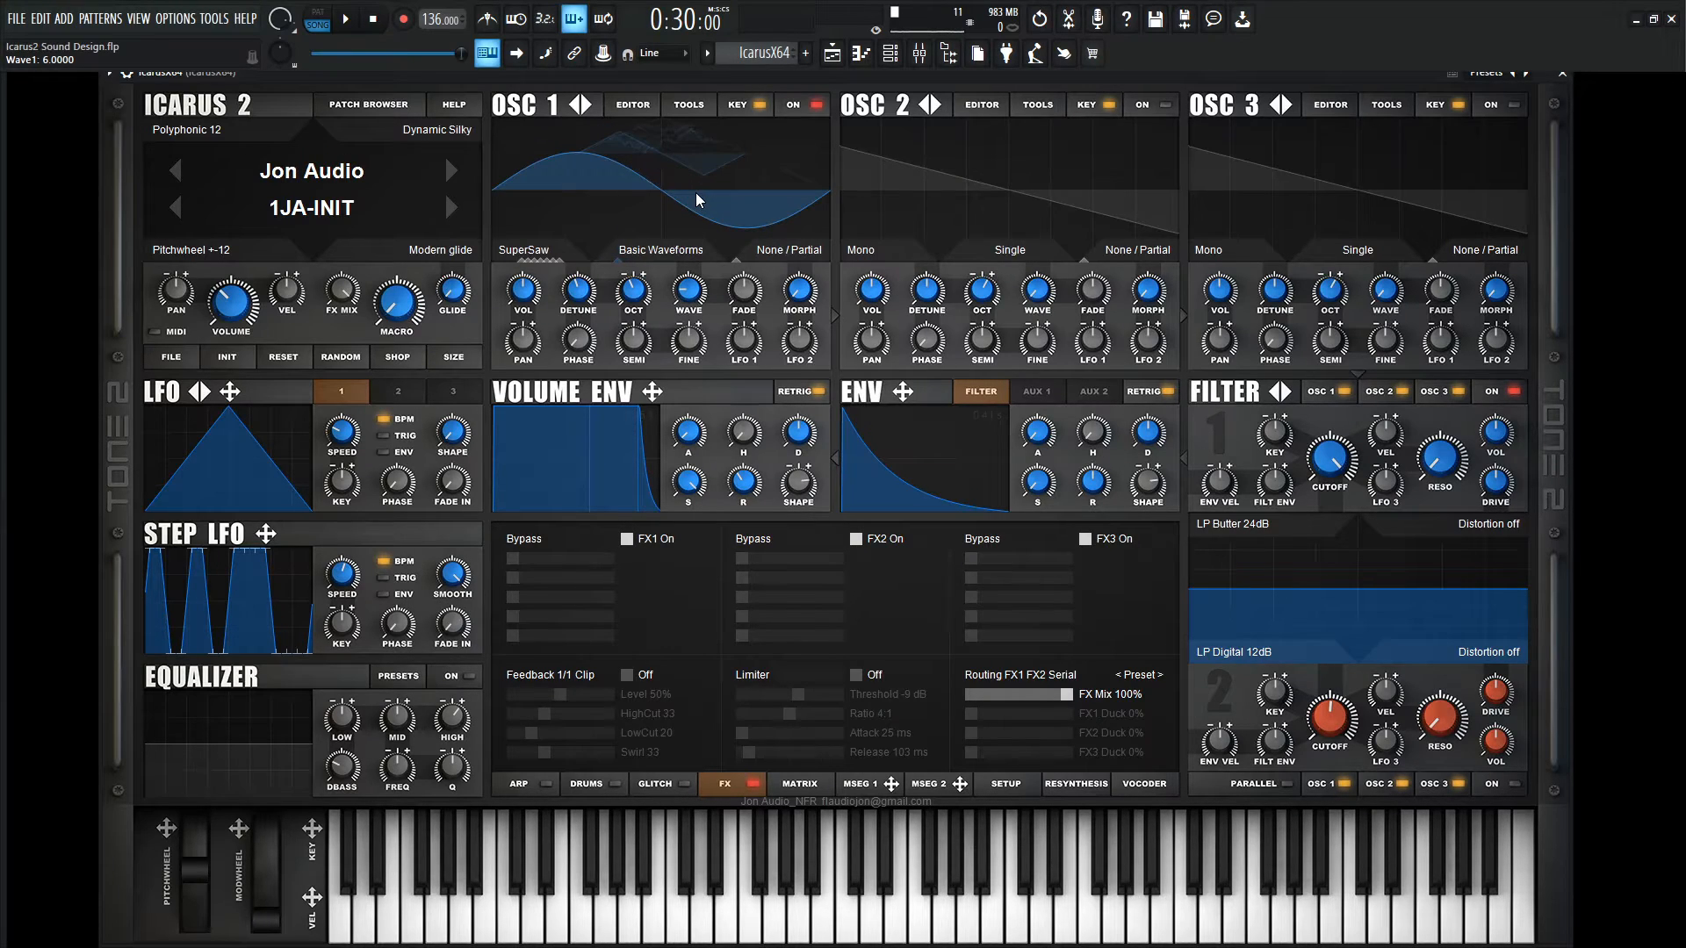
scroll(696, 194, down, 1)
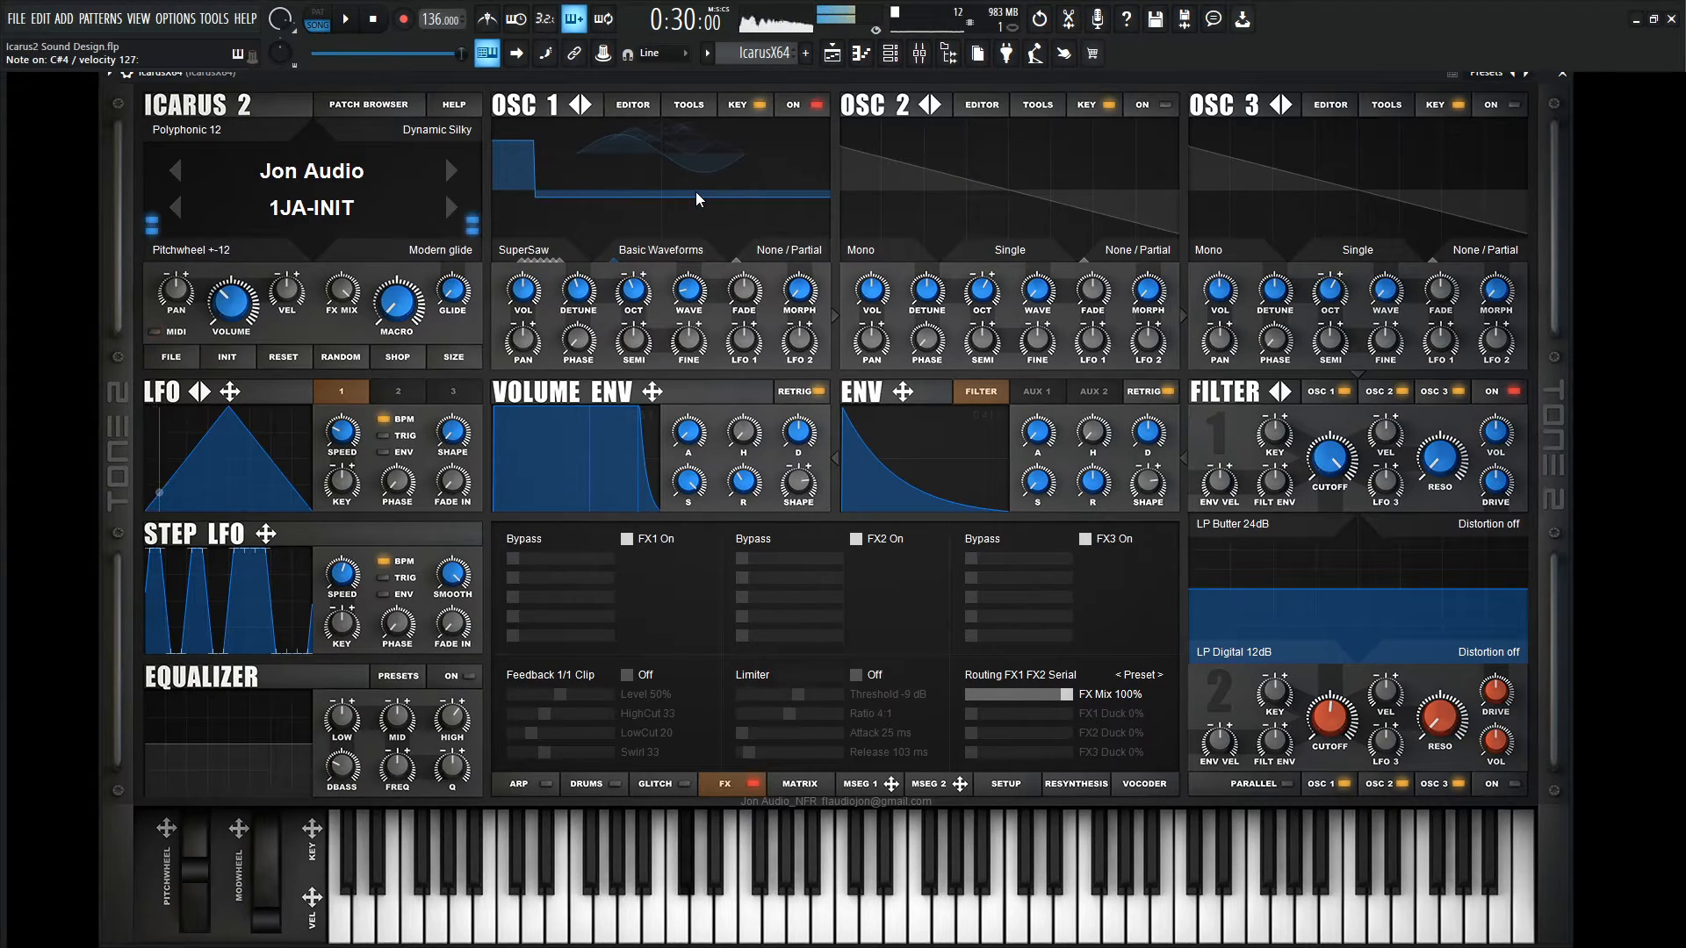
scroll(696, 191, down, 1)
scroll(695, 192, down, 1)
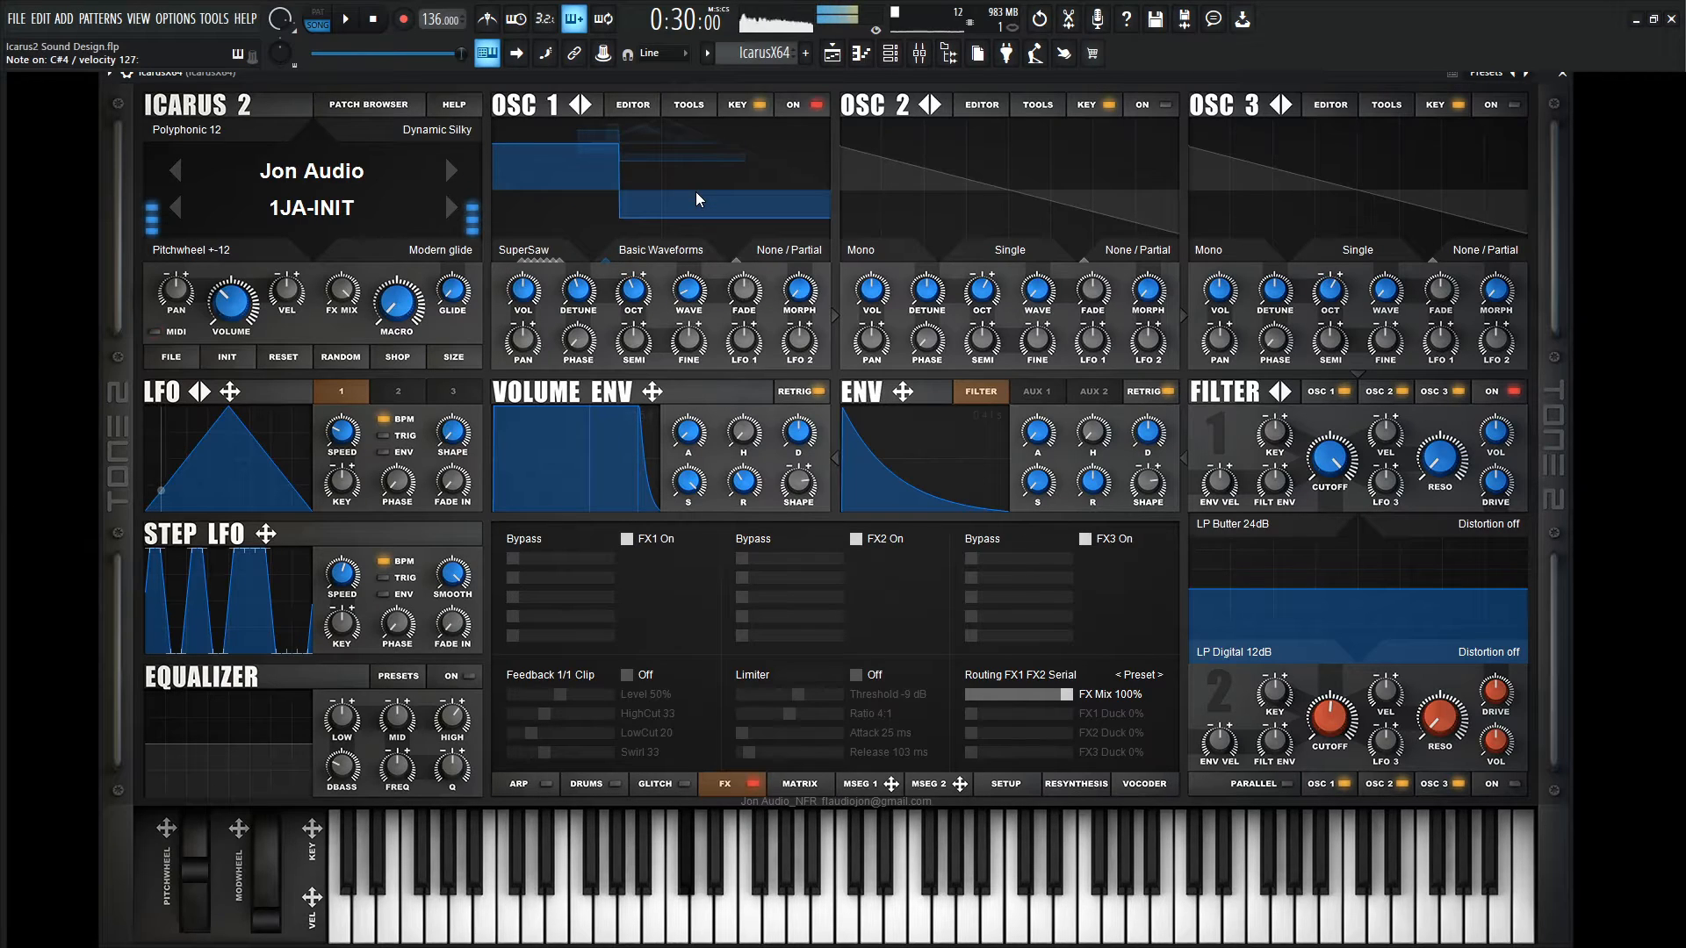
scroll(695, 192, down, 1)
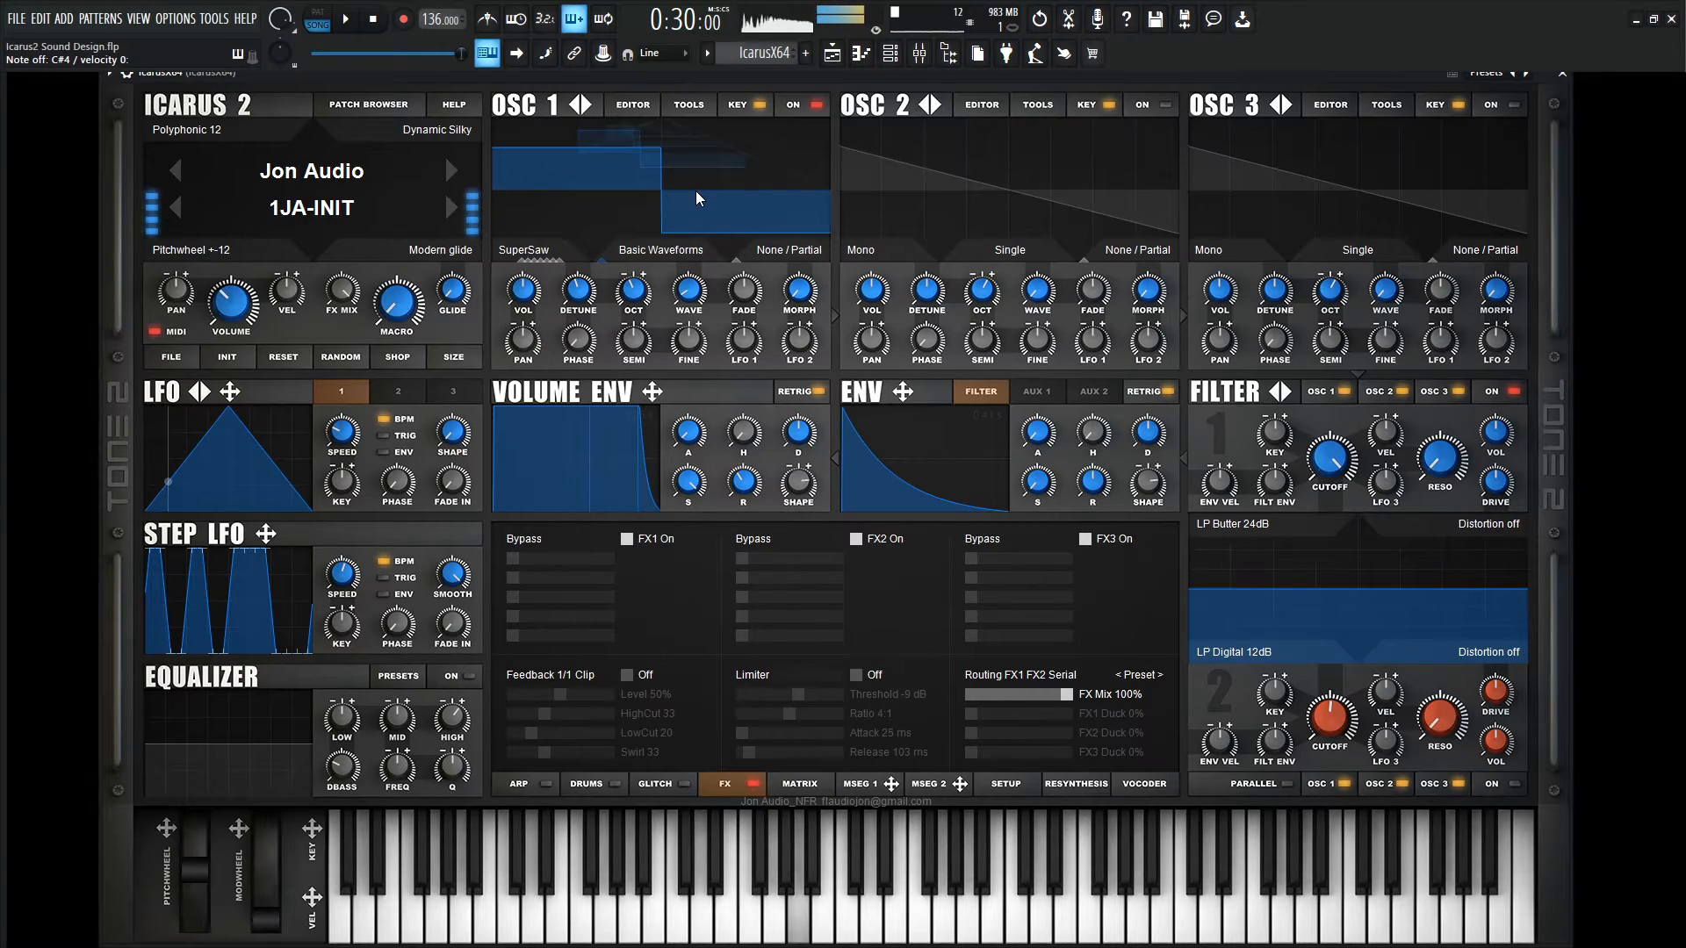
scroll(696, 191, down, 1)
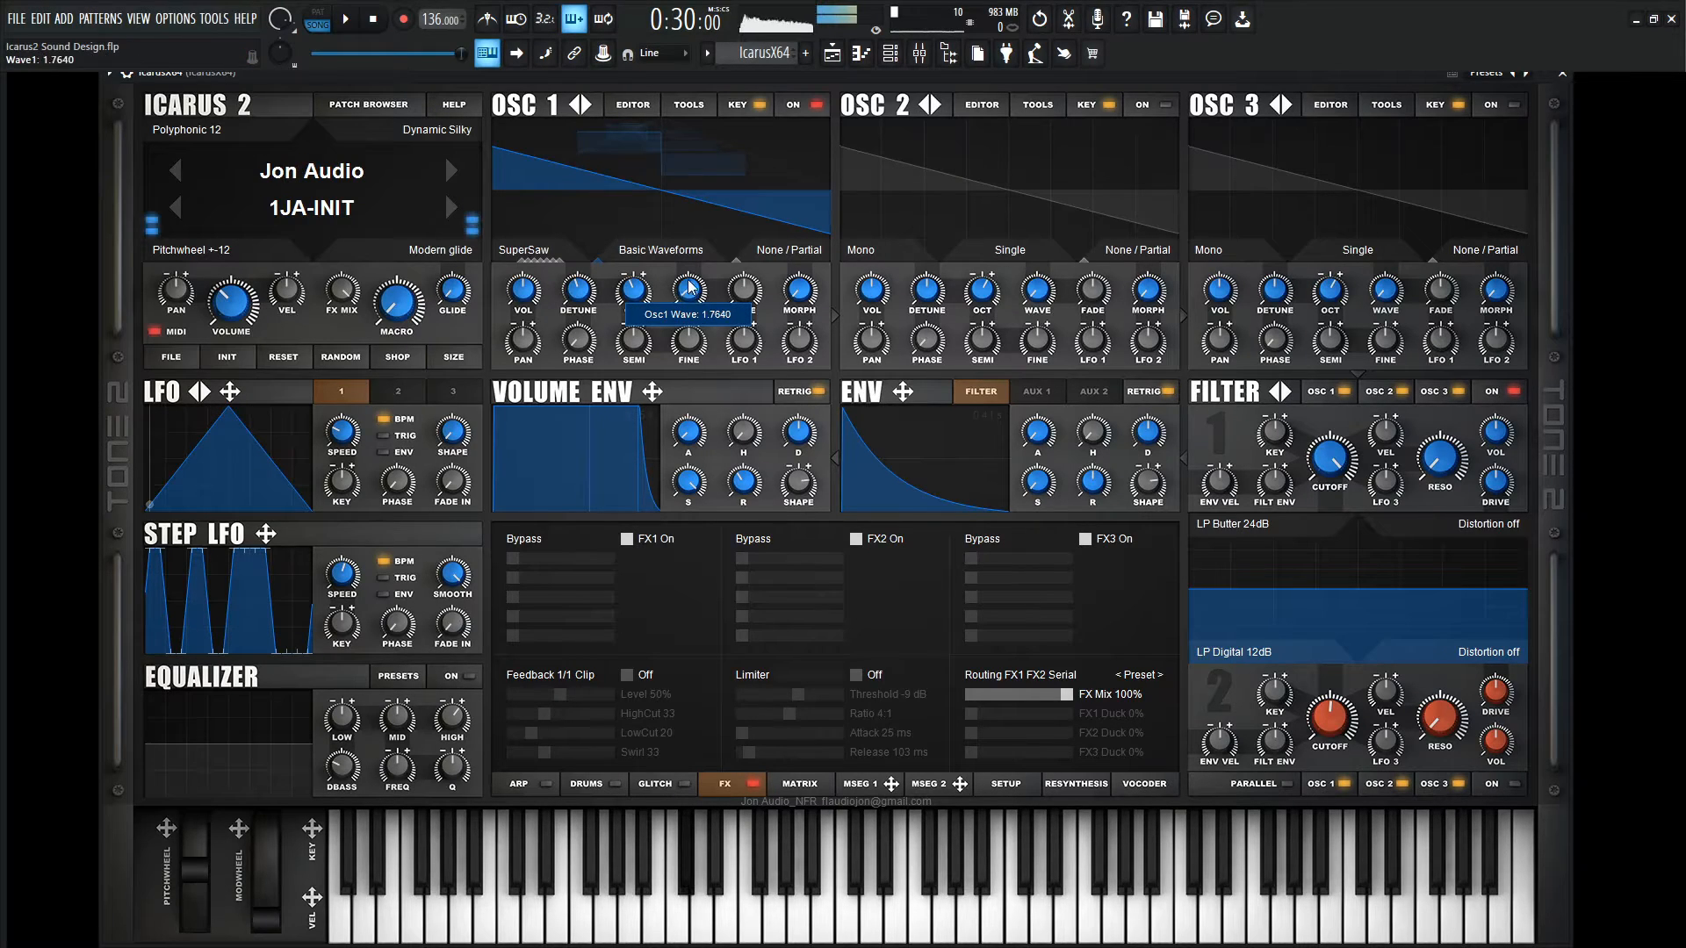
mouse_move(695, 297)
mouse_down()
mouse_move(682, 261)
mouse_move(696, 303)
mouse_up()
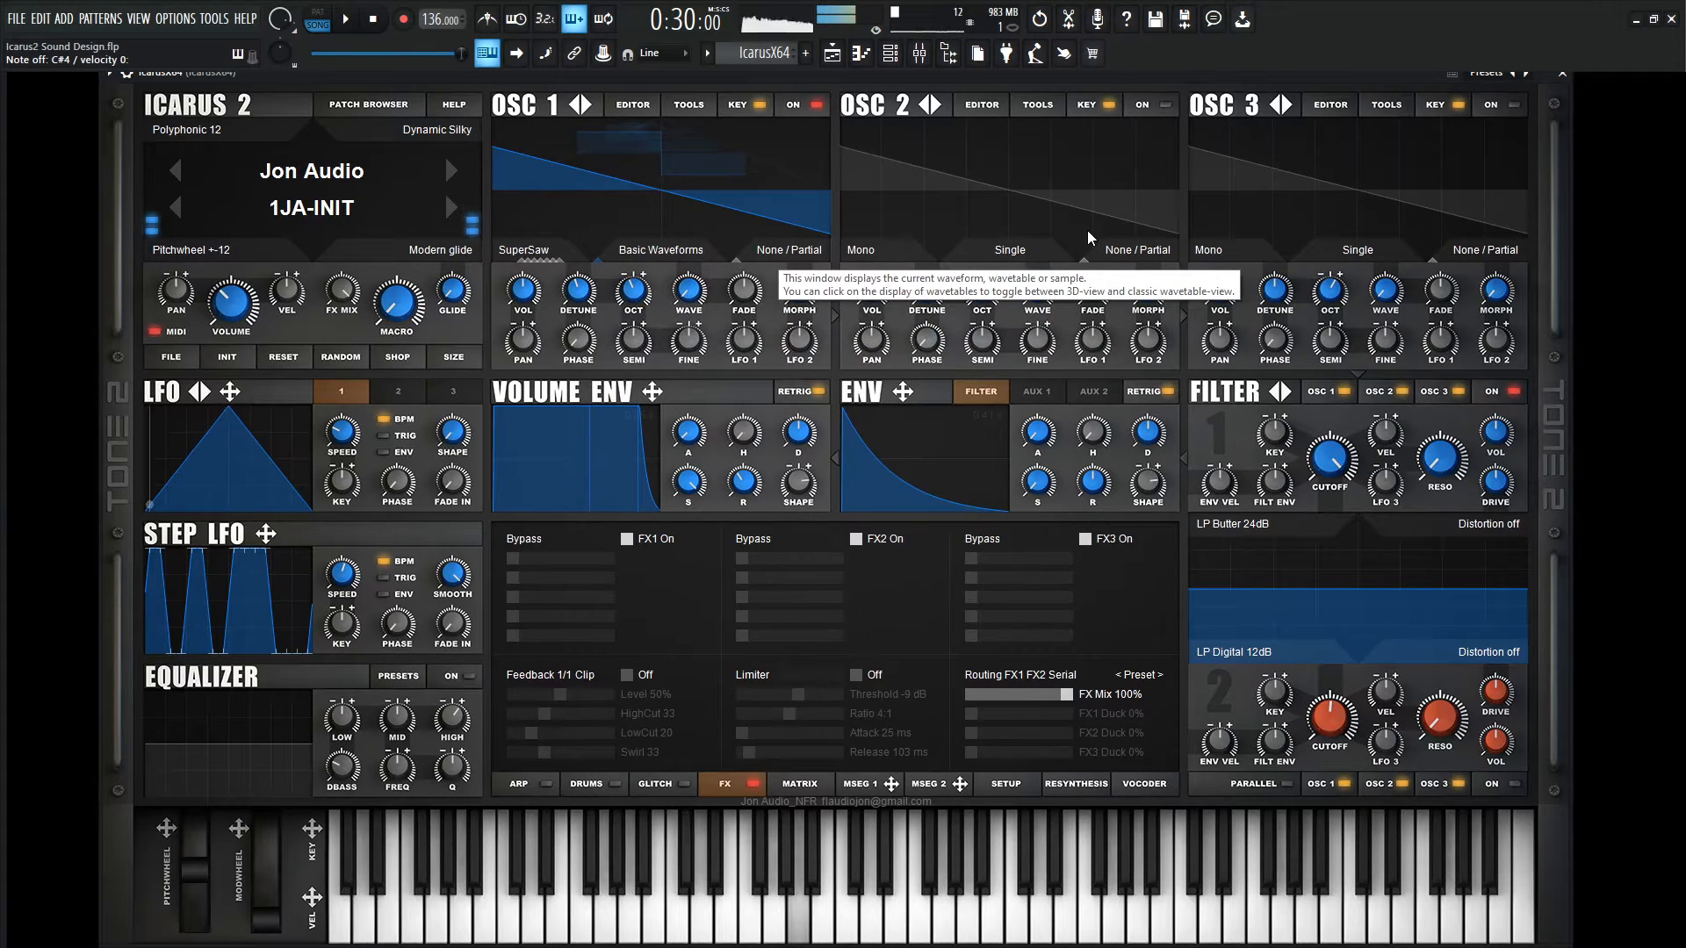
Turn on oscillator 2, adjust its octave, and set its stack mode to Stereo
click(1163, 107)
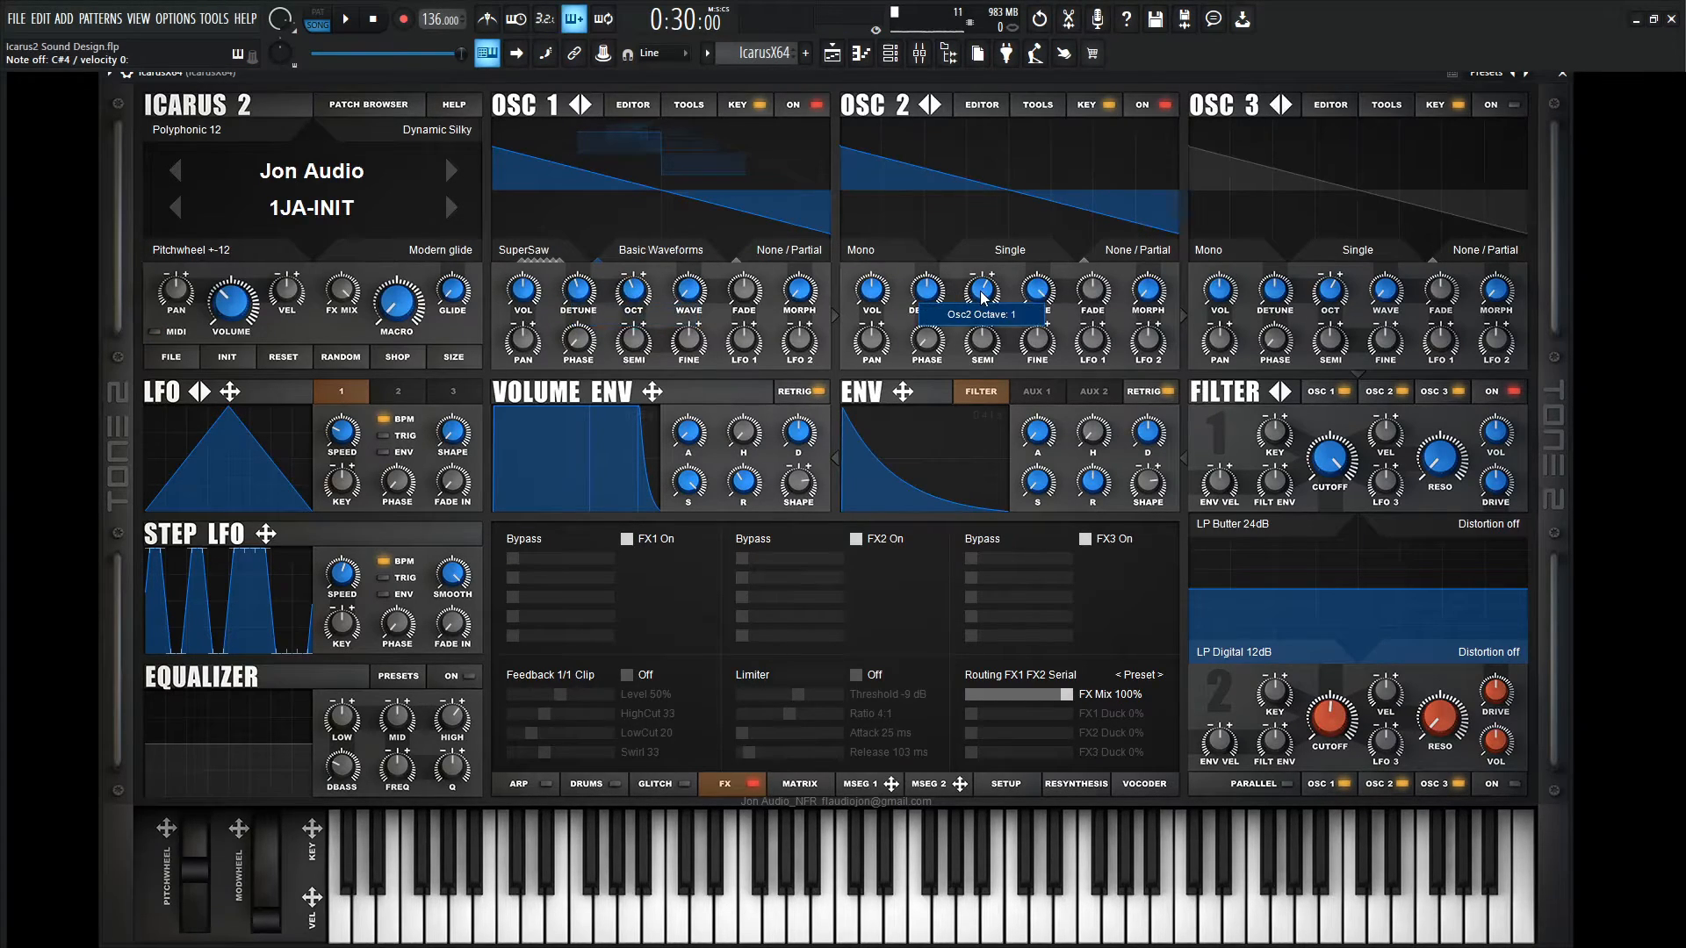
drag(982, 303, 987, 314)
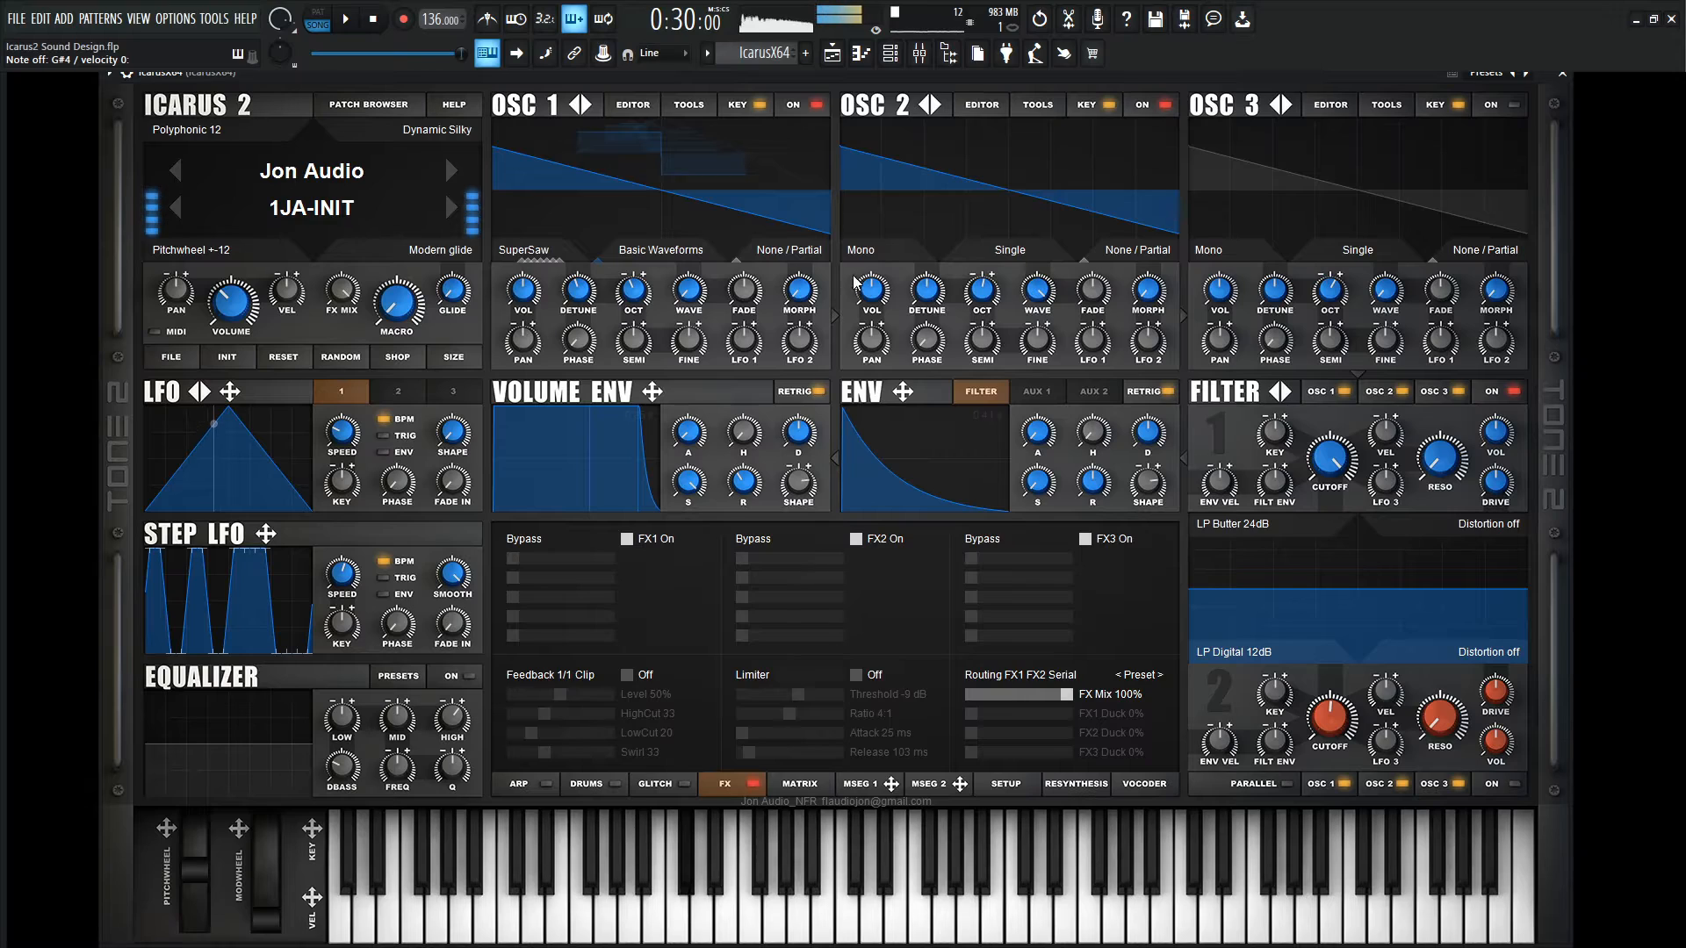
click(861, 250)
click(891, 294)
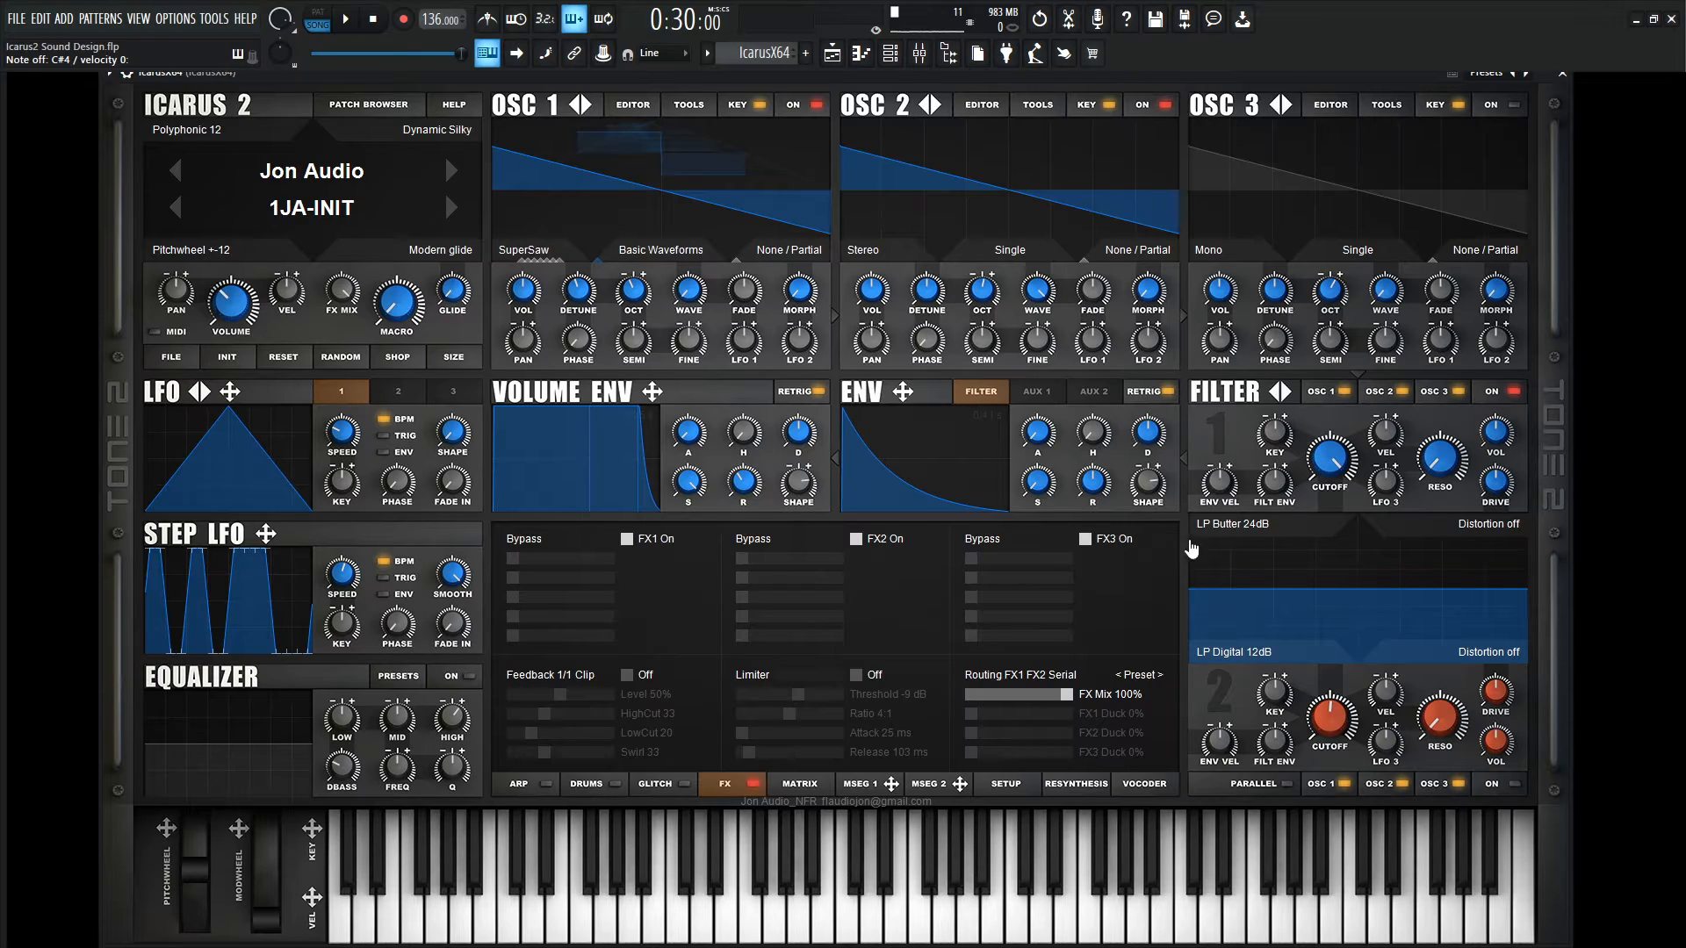
Save the project and set filter 1 to a cutoff of about 8664 Hz with a resonance of 47
key(ctrl+s)
mouse_move(1335, 502)
mouse_down()
mouse_move(1336, 608)
mouse_move(1345, 500)
mouse_up()
drag(1440, 457, 1447, 378)
drag(1331, 458, 1353, 509)
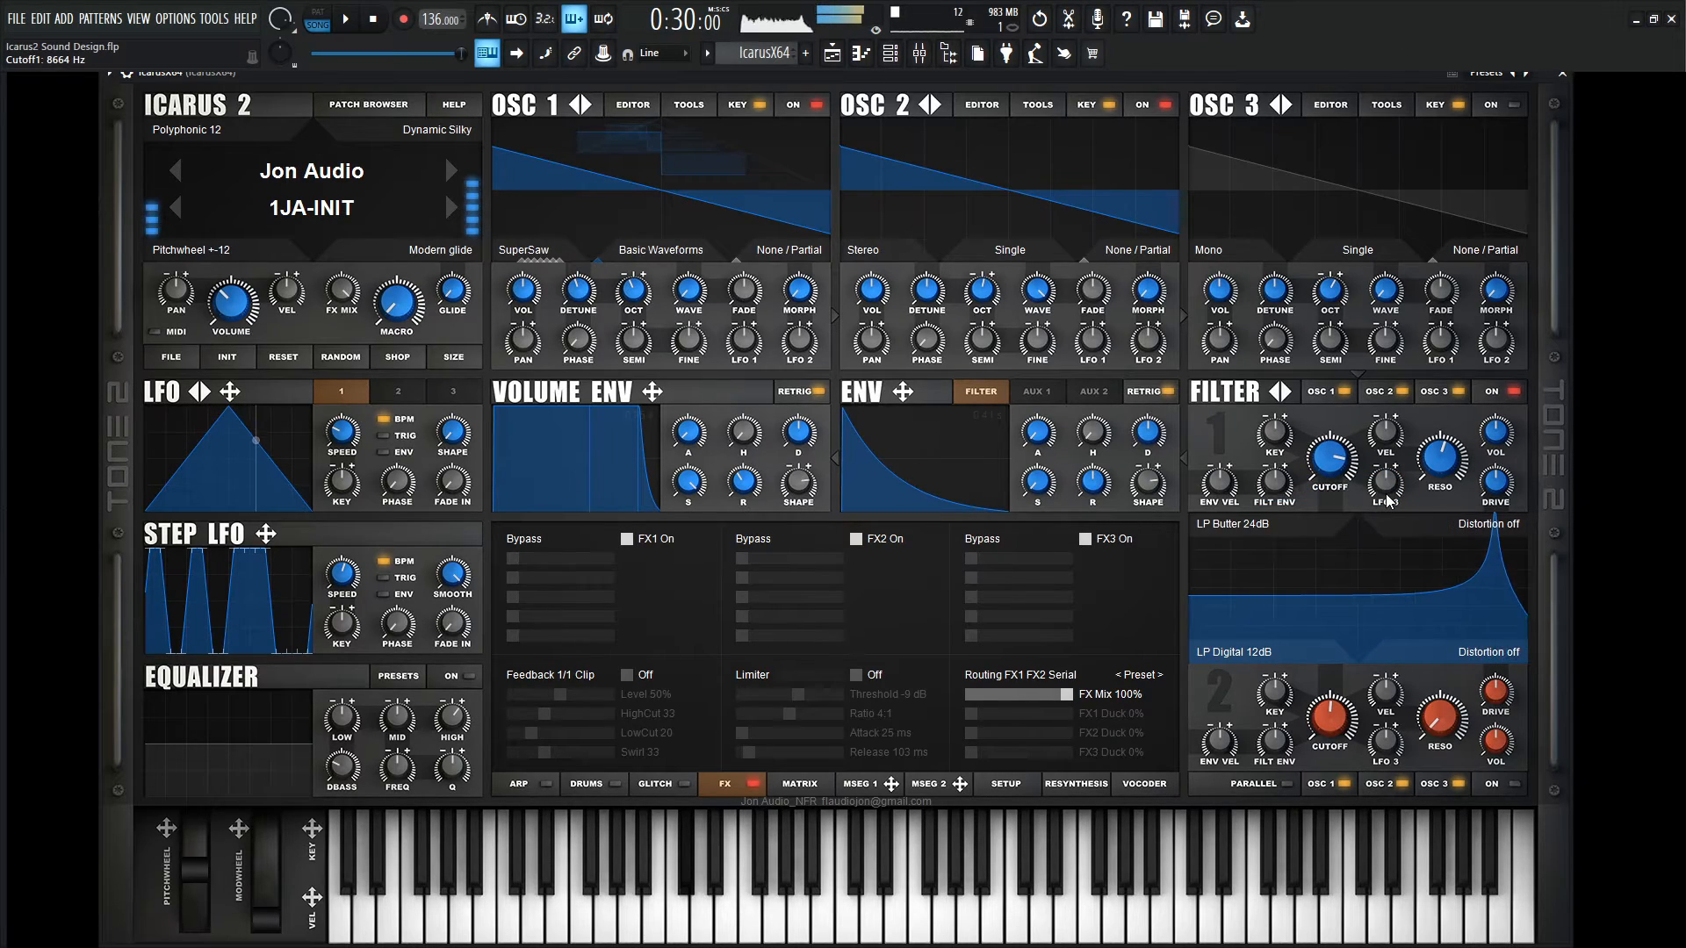
drag(1441, 468, 1444, 482)
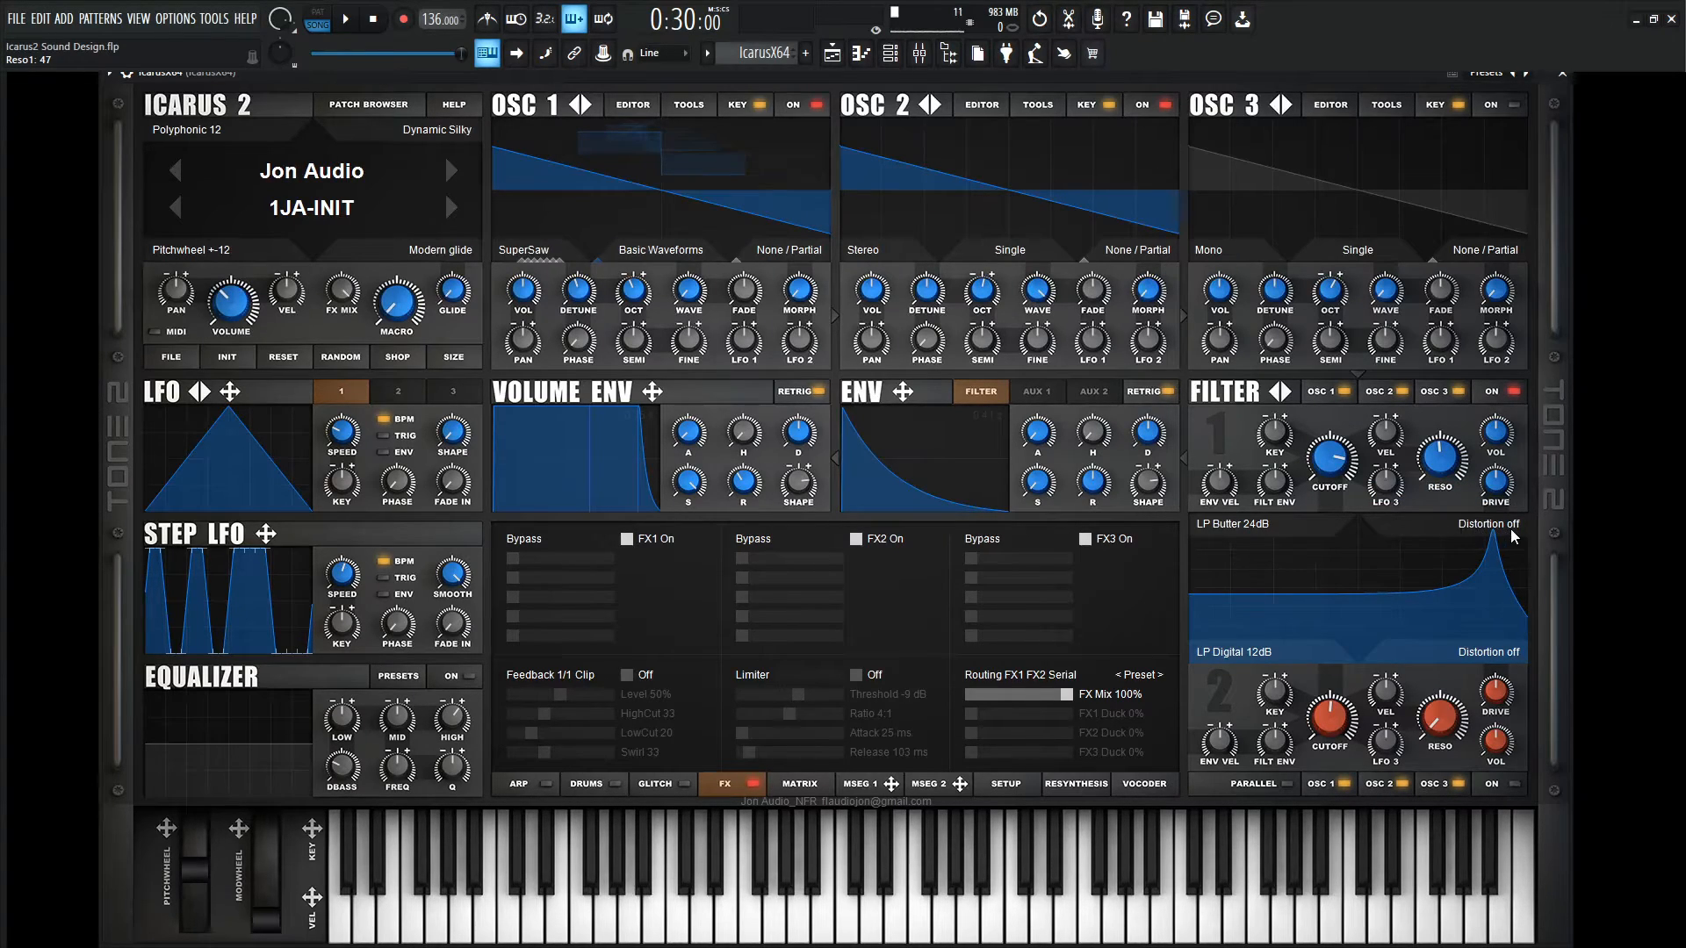
Set filter 1 to Soft Clip distortion with drive 100, and open its cutoff fully to 22050 Hz
drag(1504, 488, 1498, 469)
drag(1496, 474, 1495, 420)
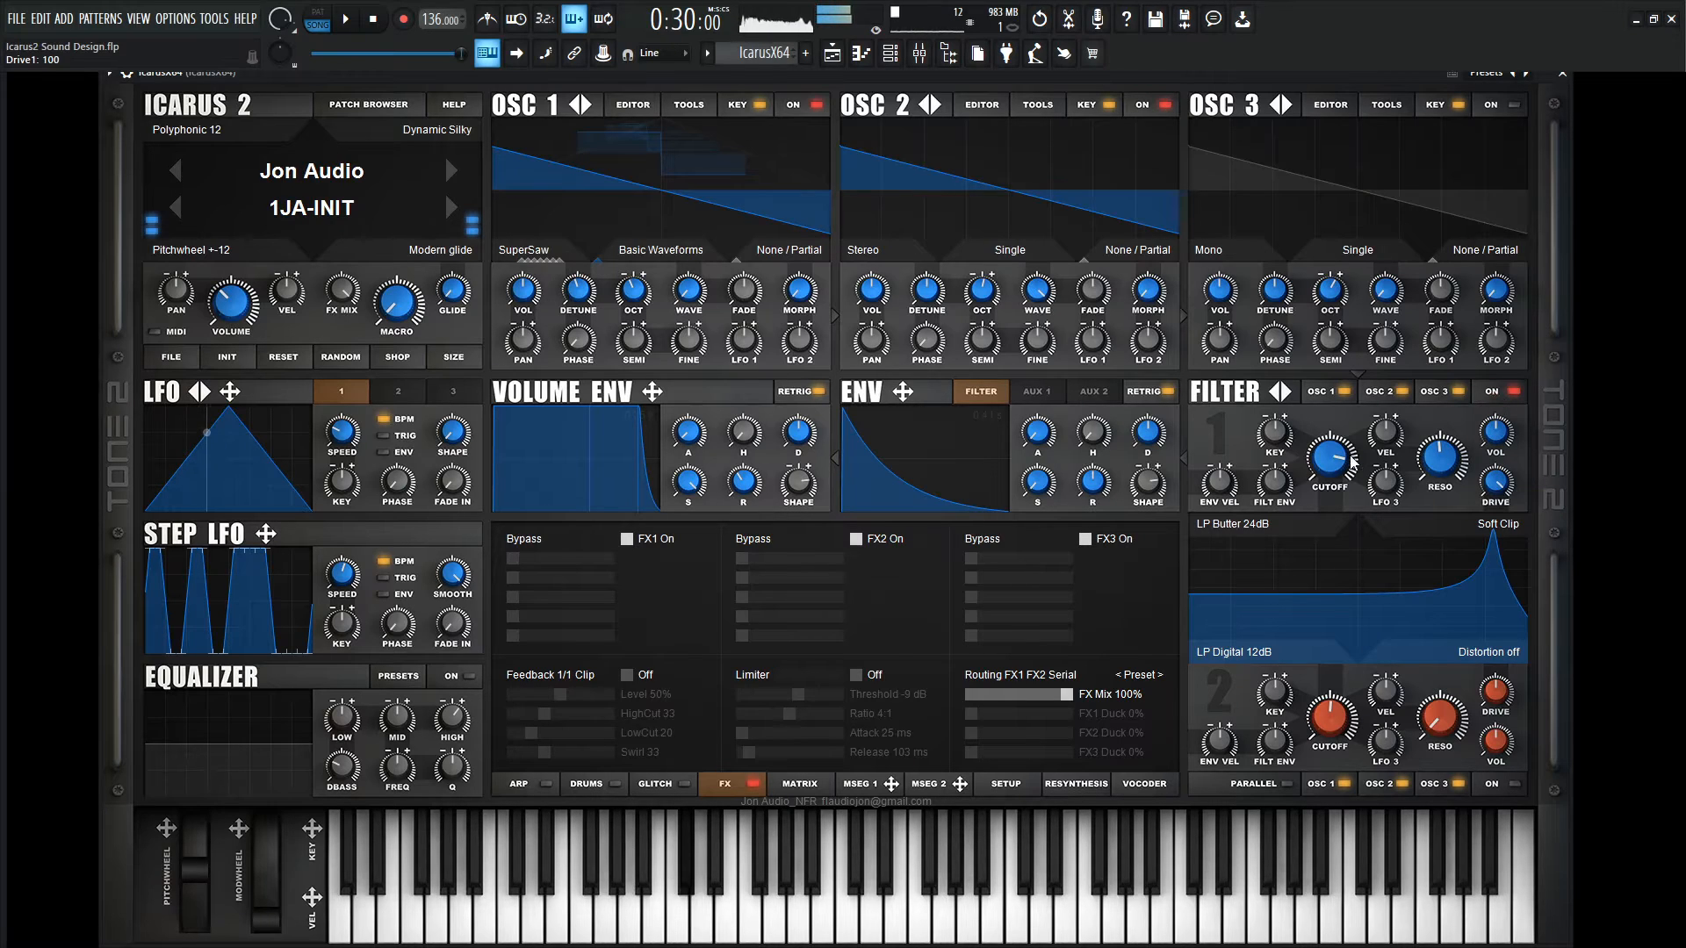
drag(1331, 458, 1344, 420)
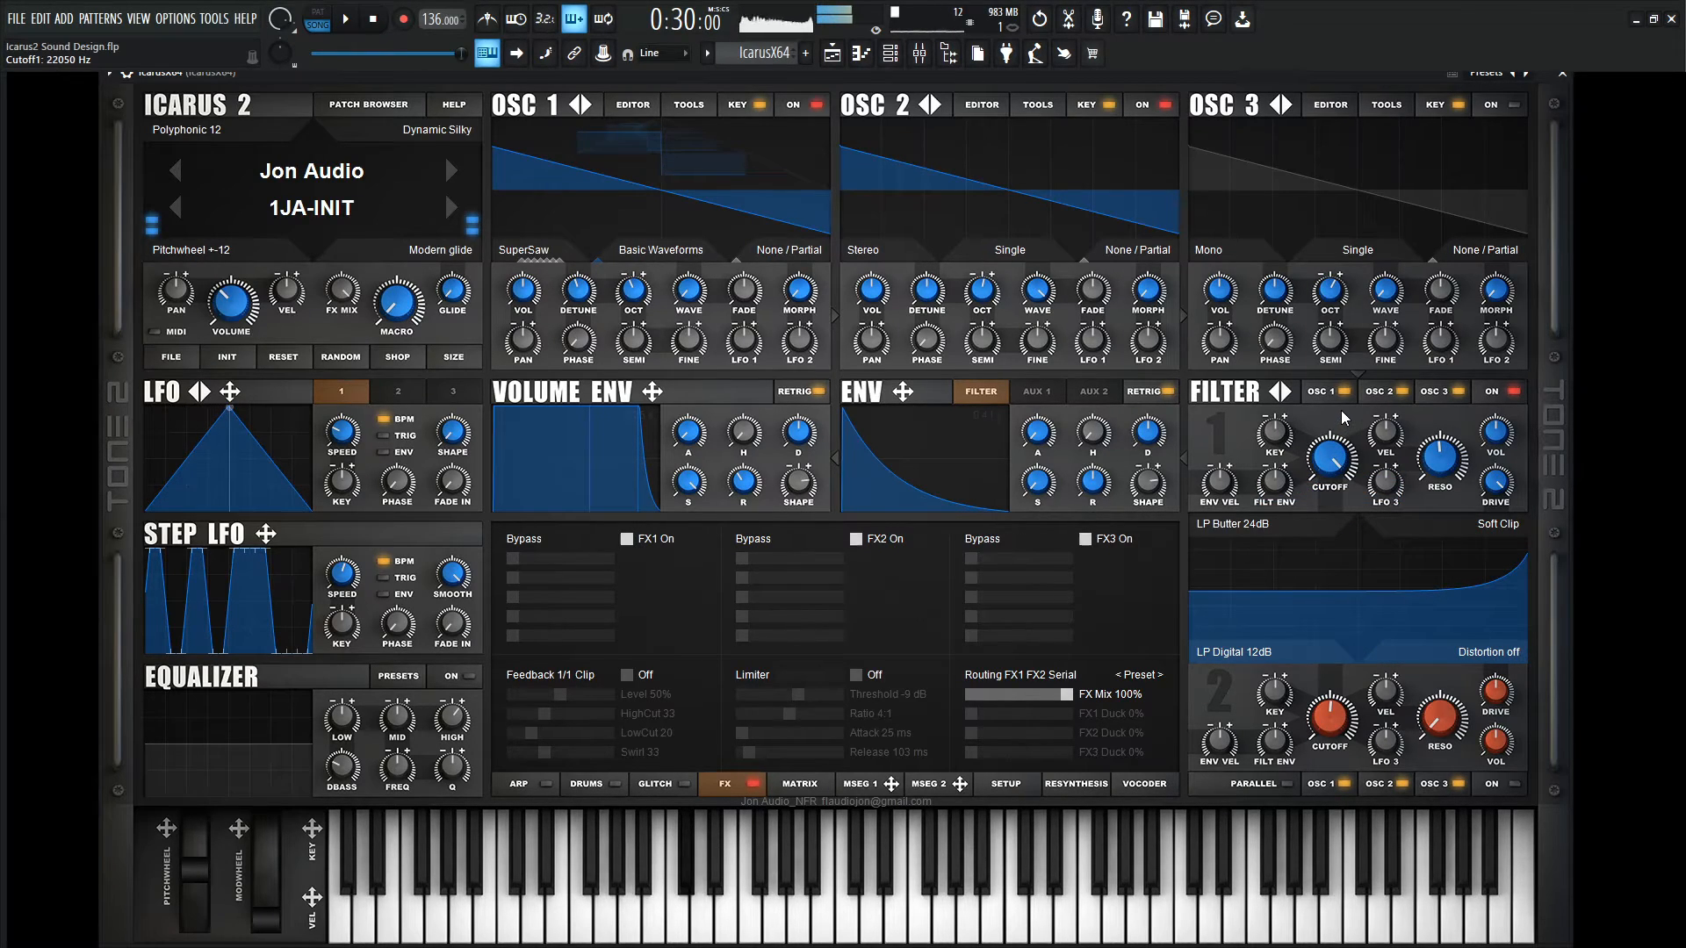
Change filter 1's type to the lowpass LP Tone2 Scream and lower its cutoff
click(1250, 528)
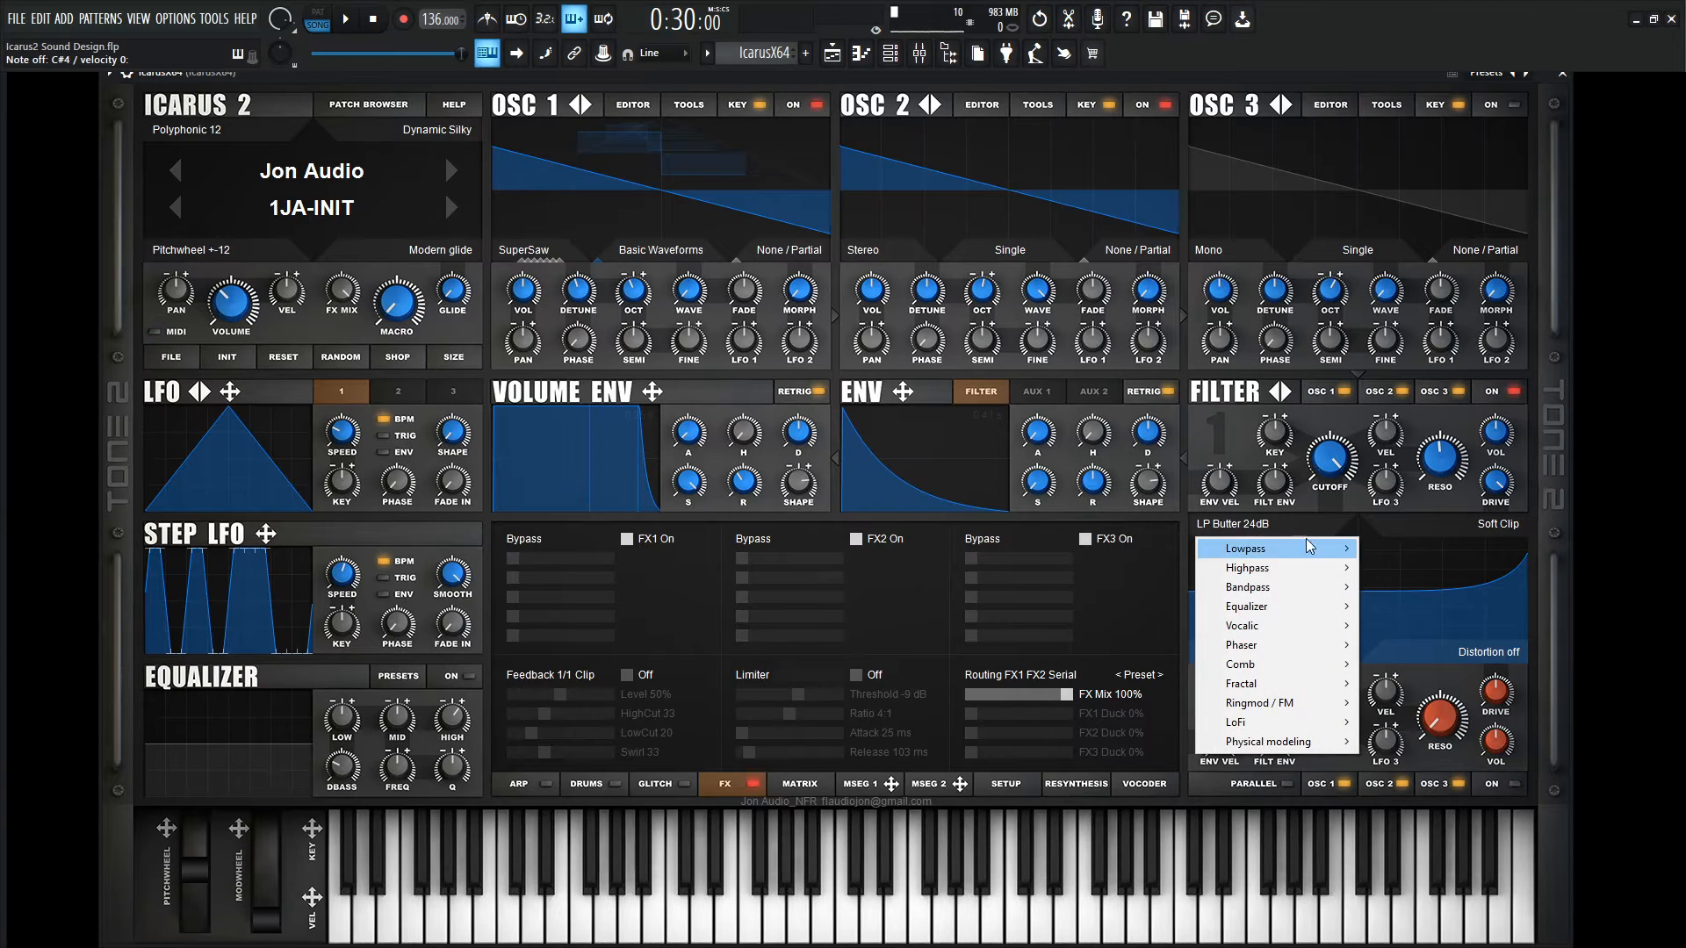
mouse_move(1281, 557)
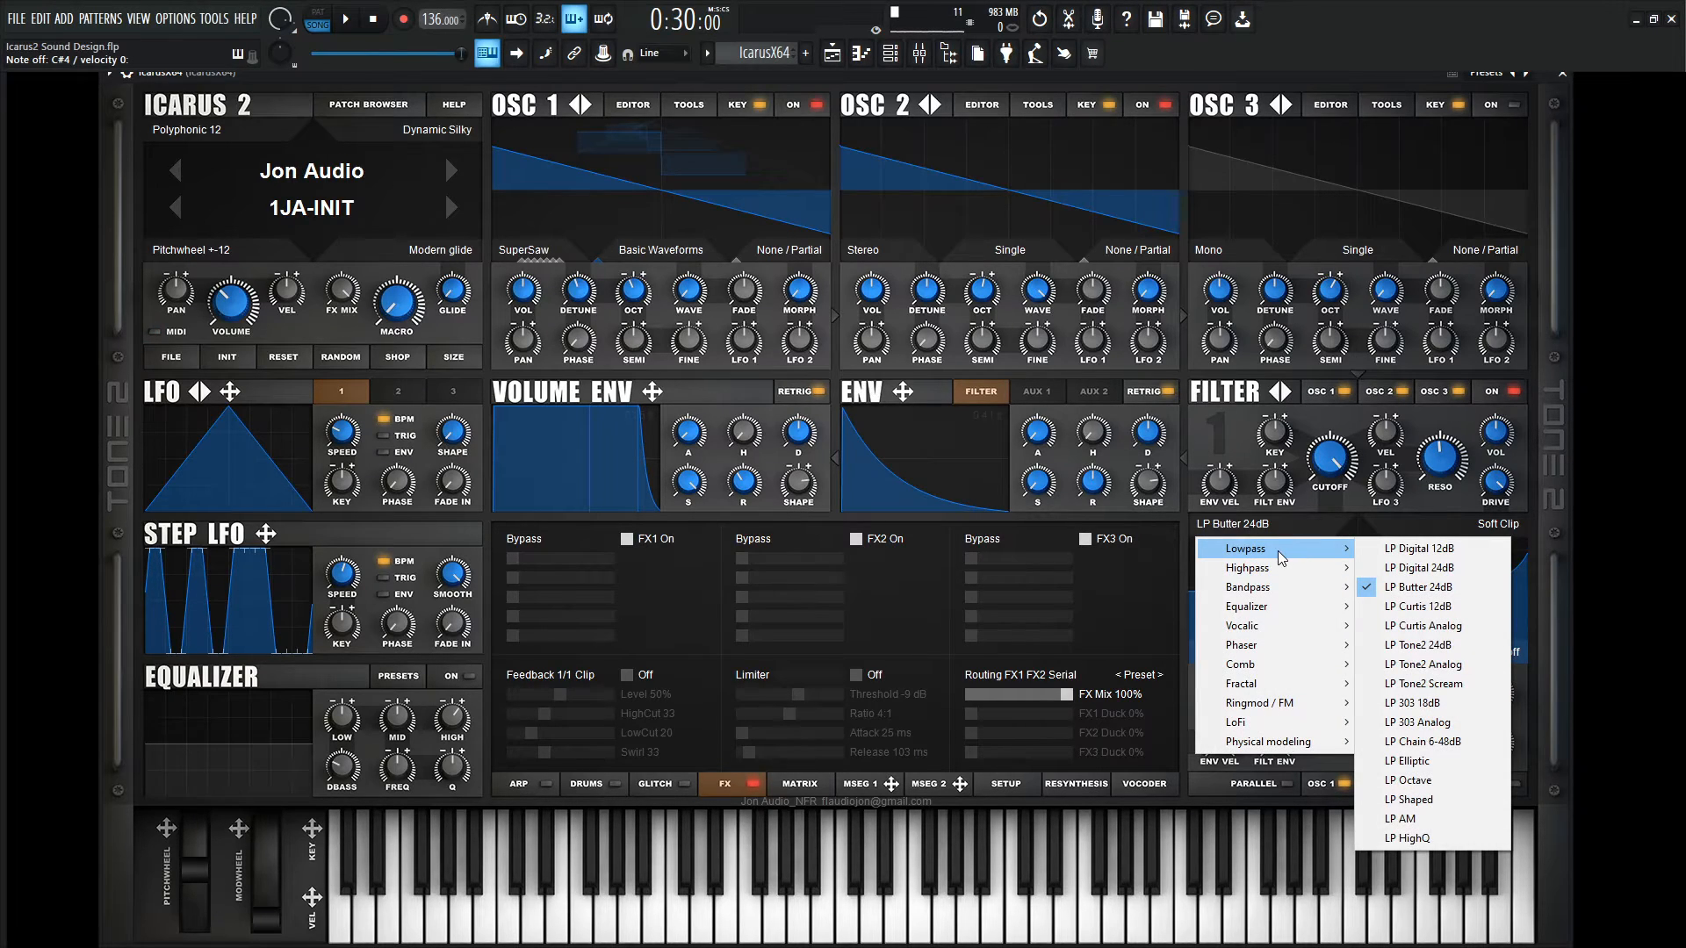
click(1445, 684)
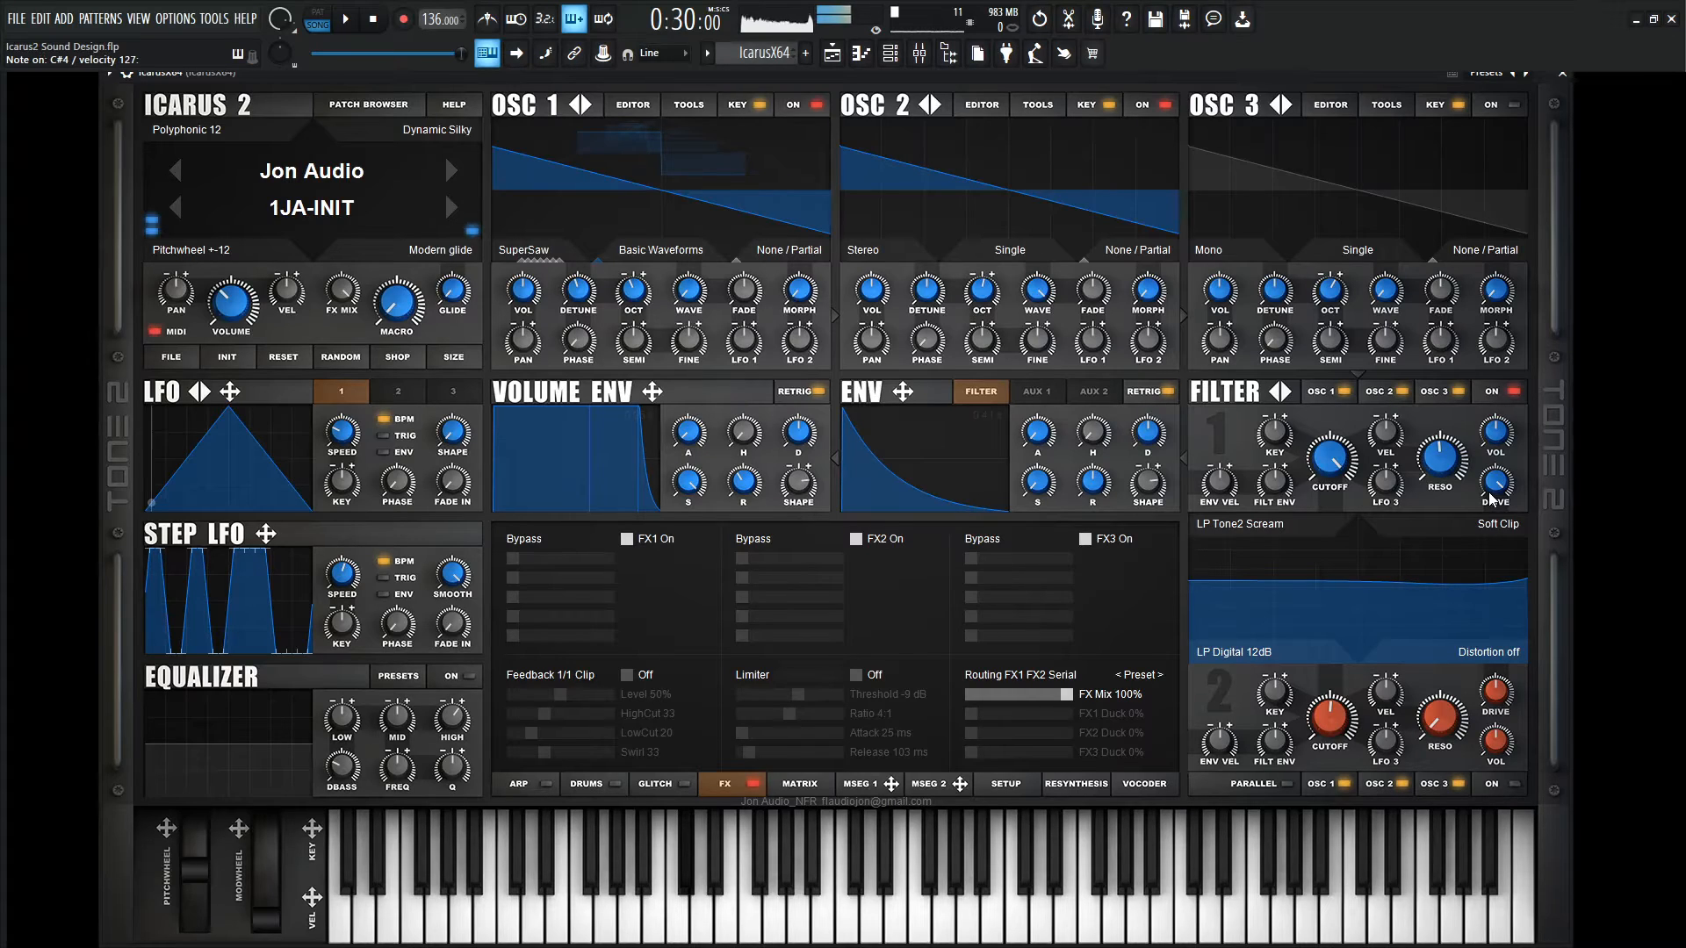
mouse_move(1338, 463)
mouse_down()
mouse_move(1354, 583)
mouse_move(1341, 463)
mouse_up()
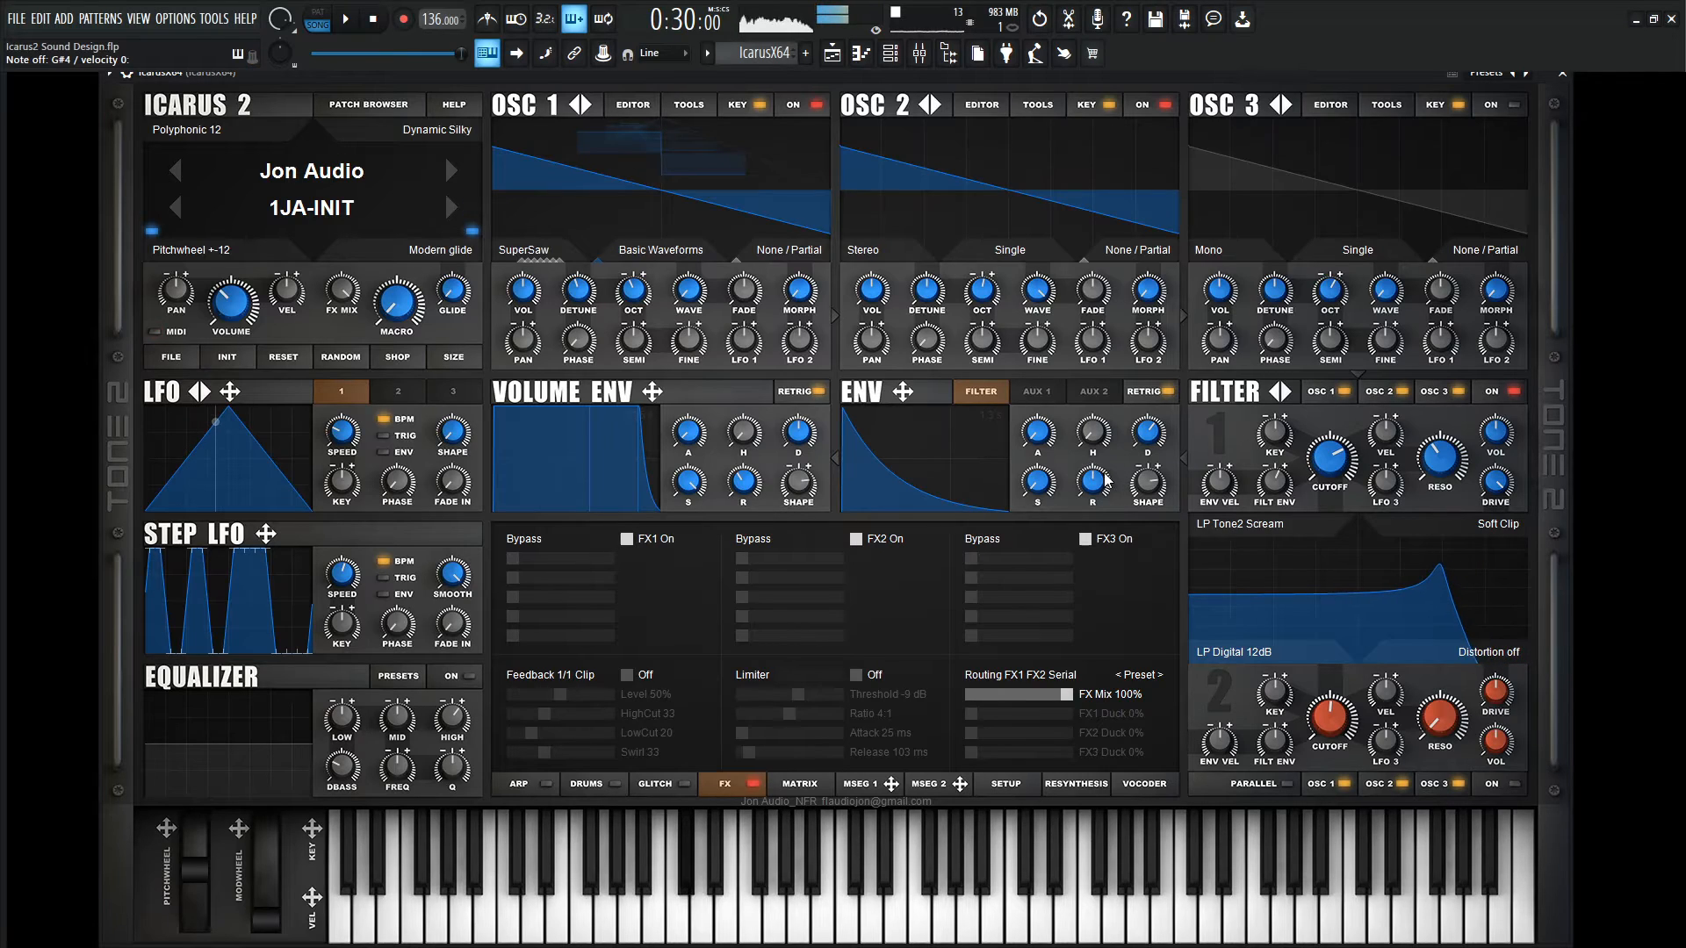
Lengthen the release of the volume envelope
drag(743, 481, 746, 480)
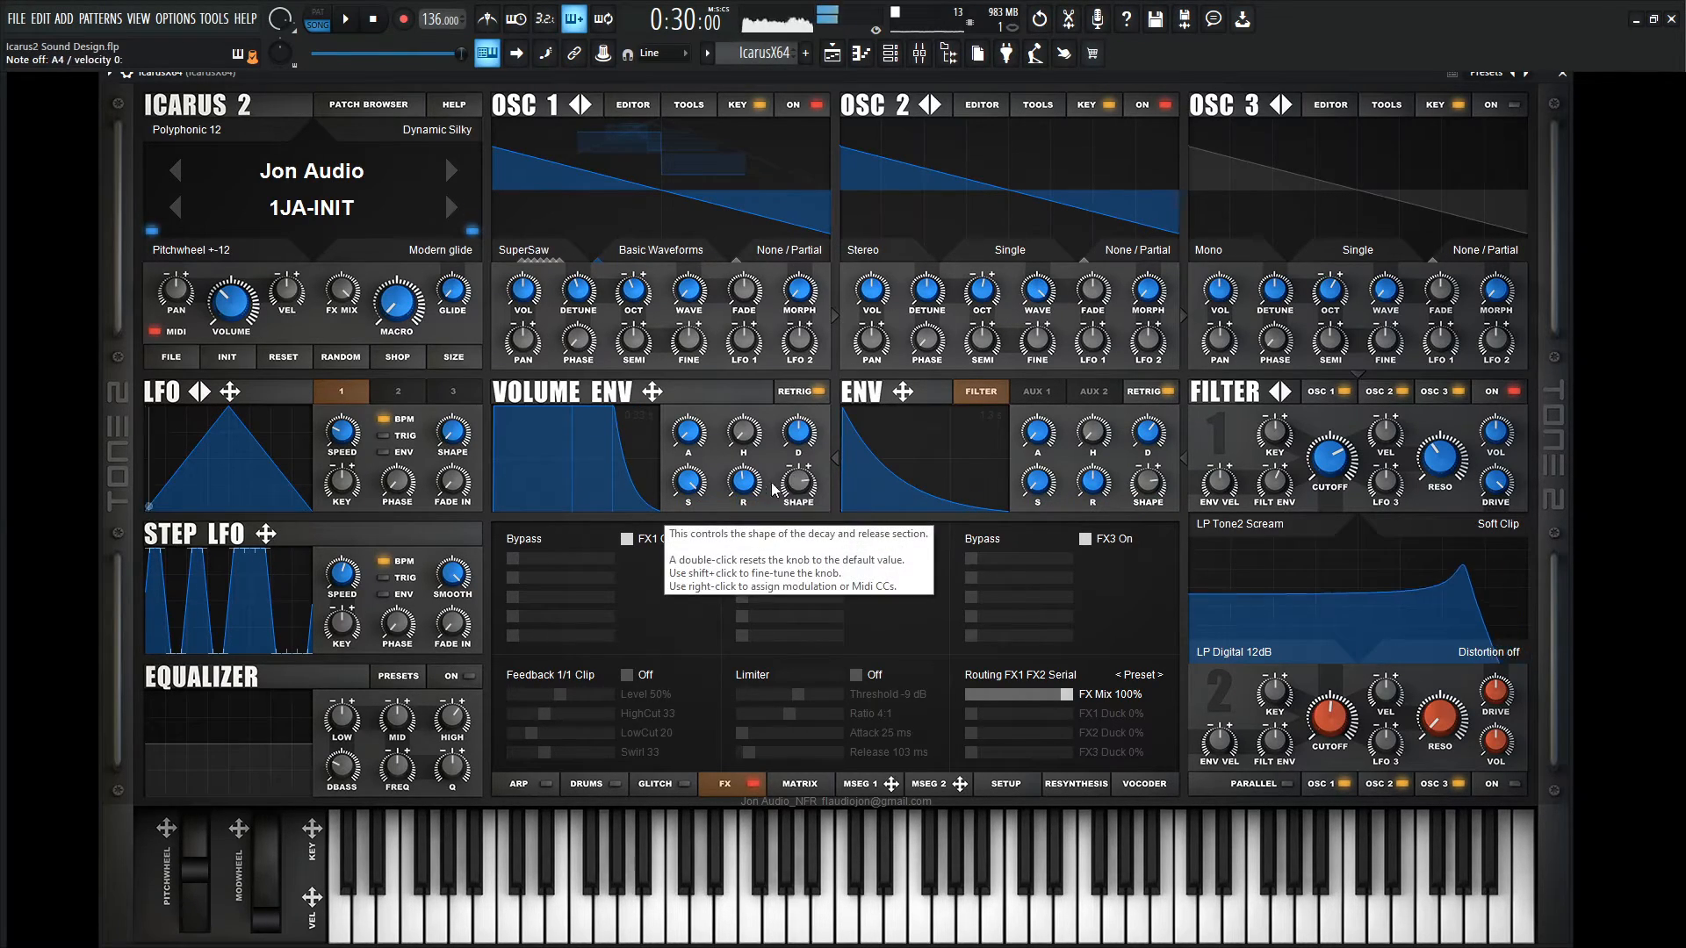
drag(745, 483, 745, 479)
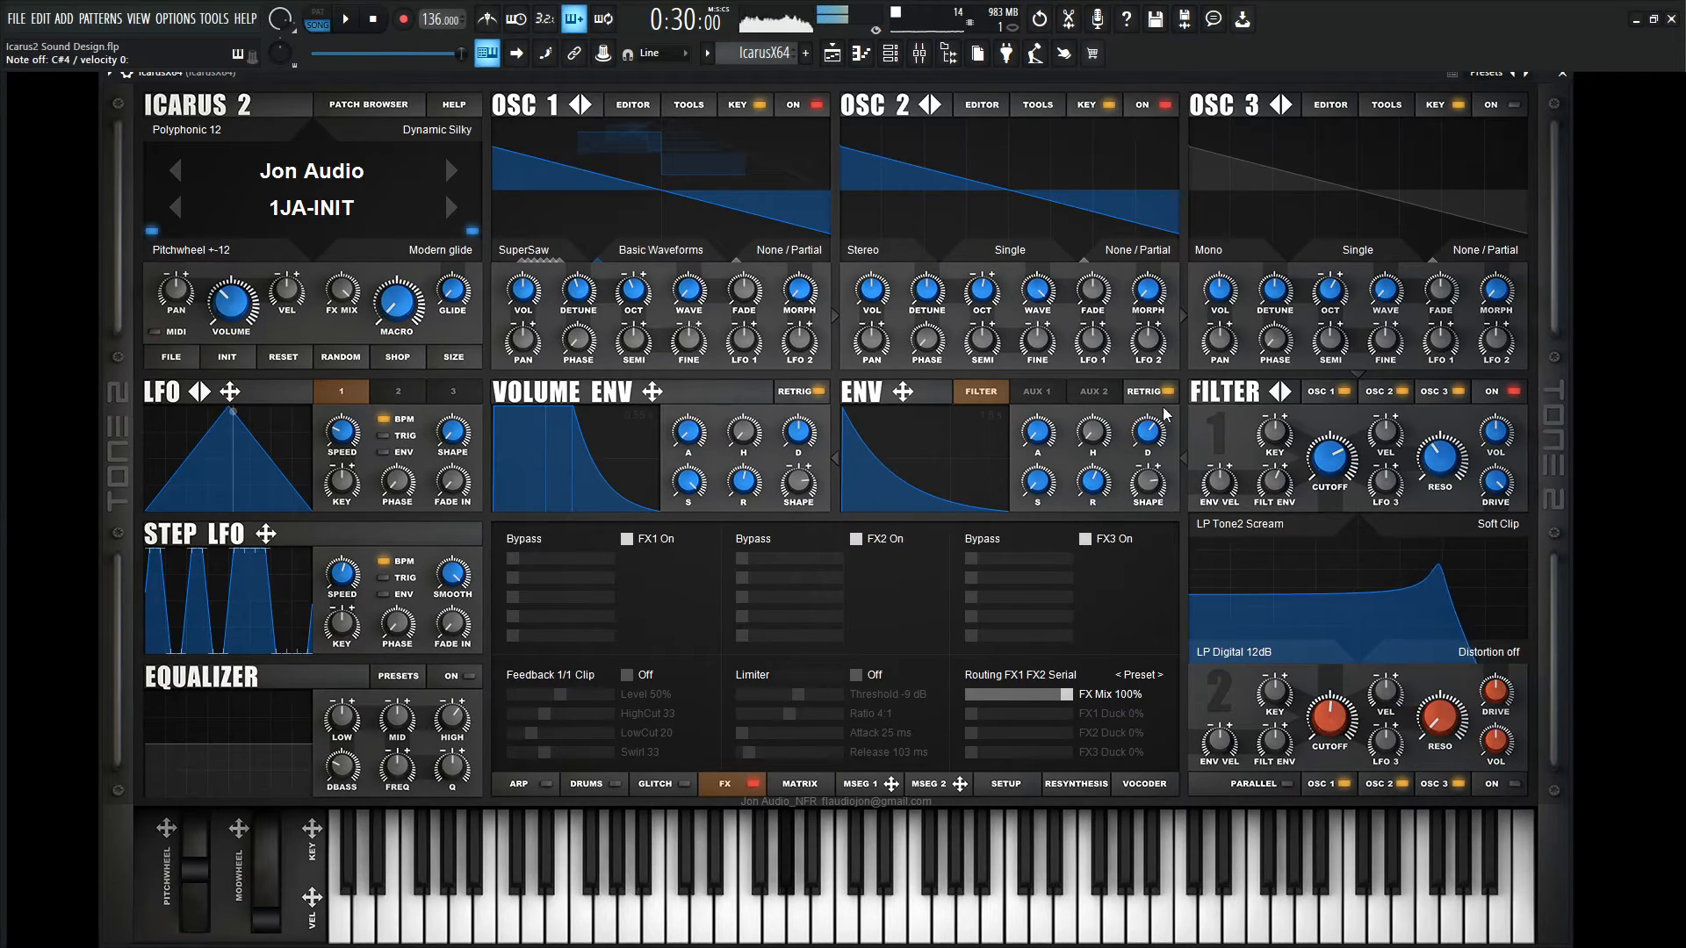
Adjust the filter envelope's decay and lower filter 1's cutoff further
drag(1150, 441, 1149, 432)
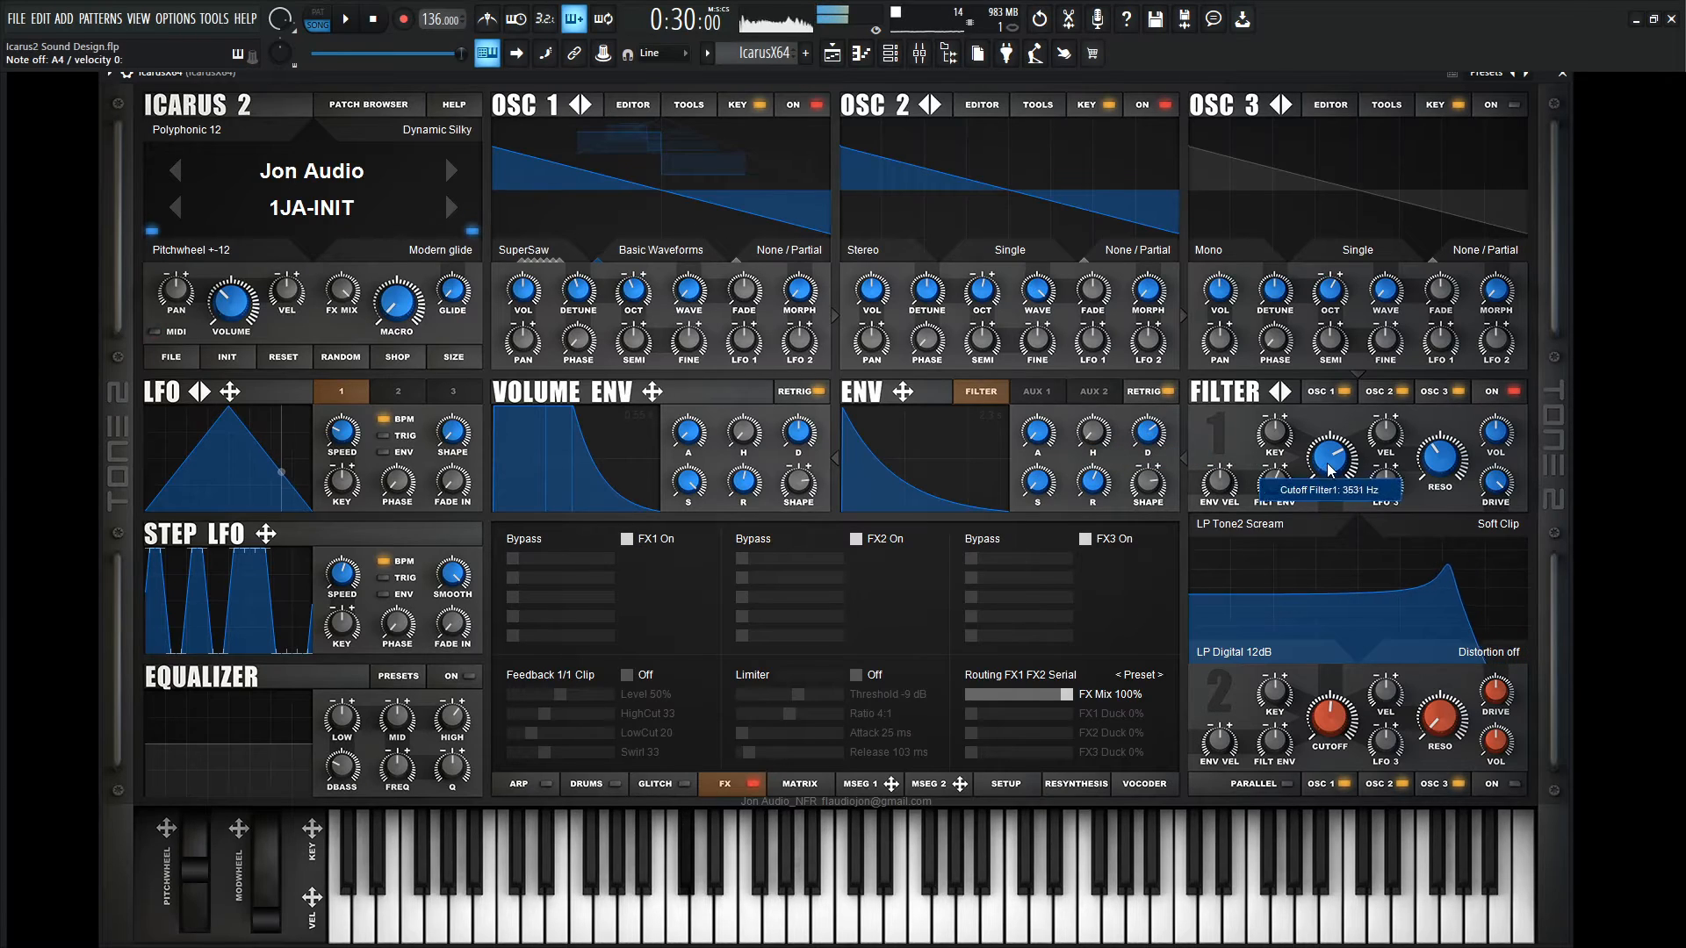
drag(1330, 456, 1337, 517)
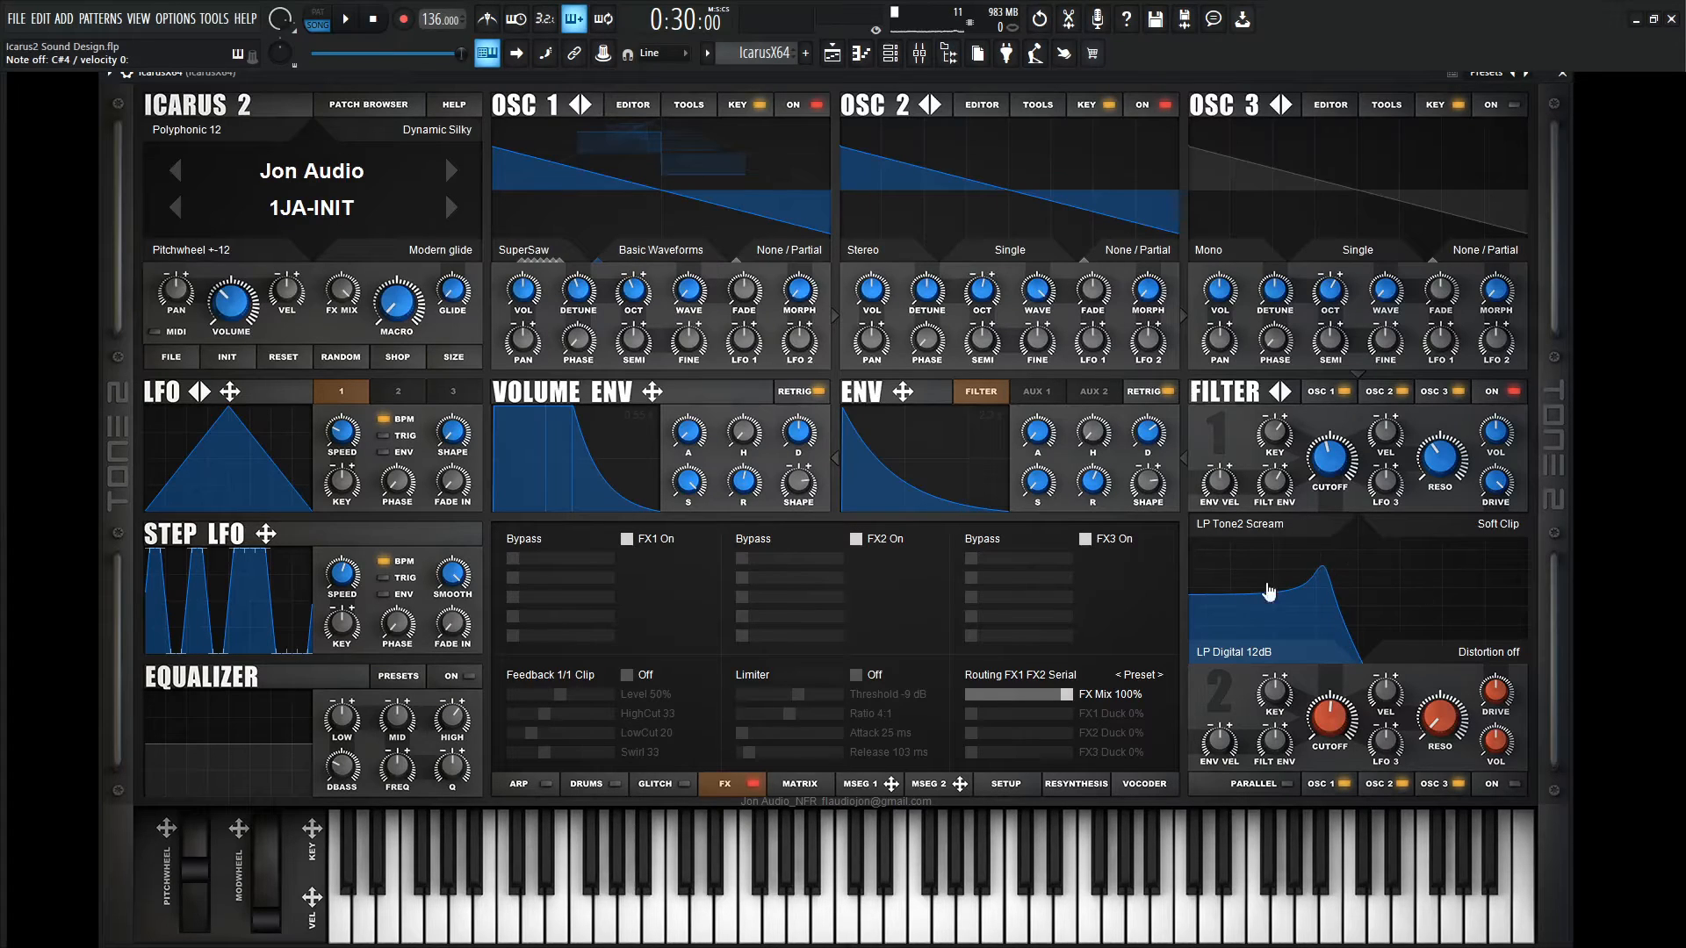
Look at the MSEG 1 and MSEG 2 modulation curves, and return to the effects section
click(855, 787)
click(935, 793)
click(867, 788)
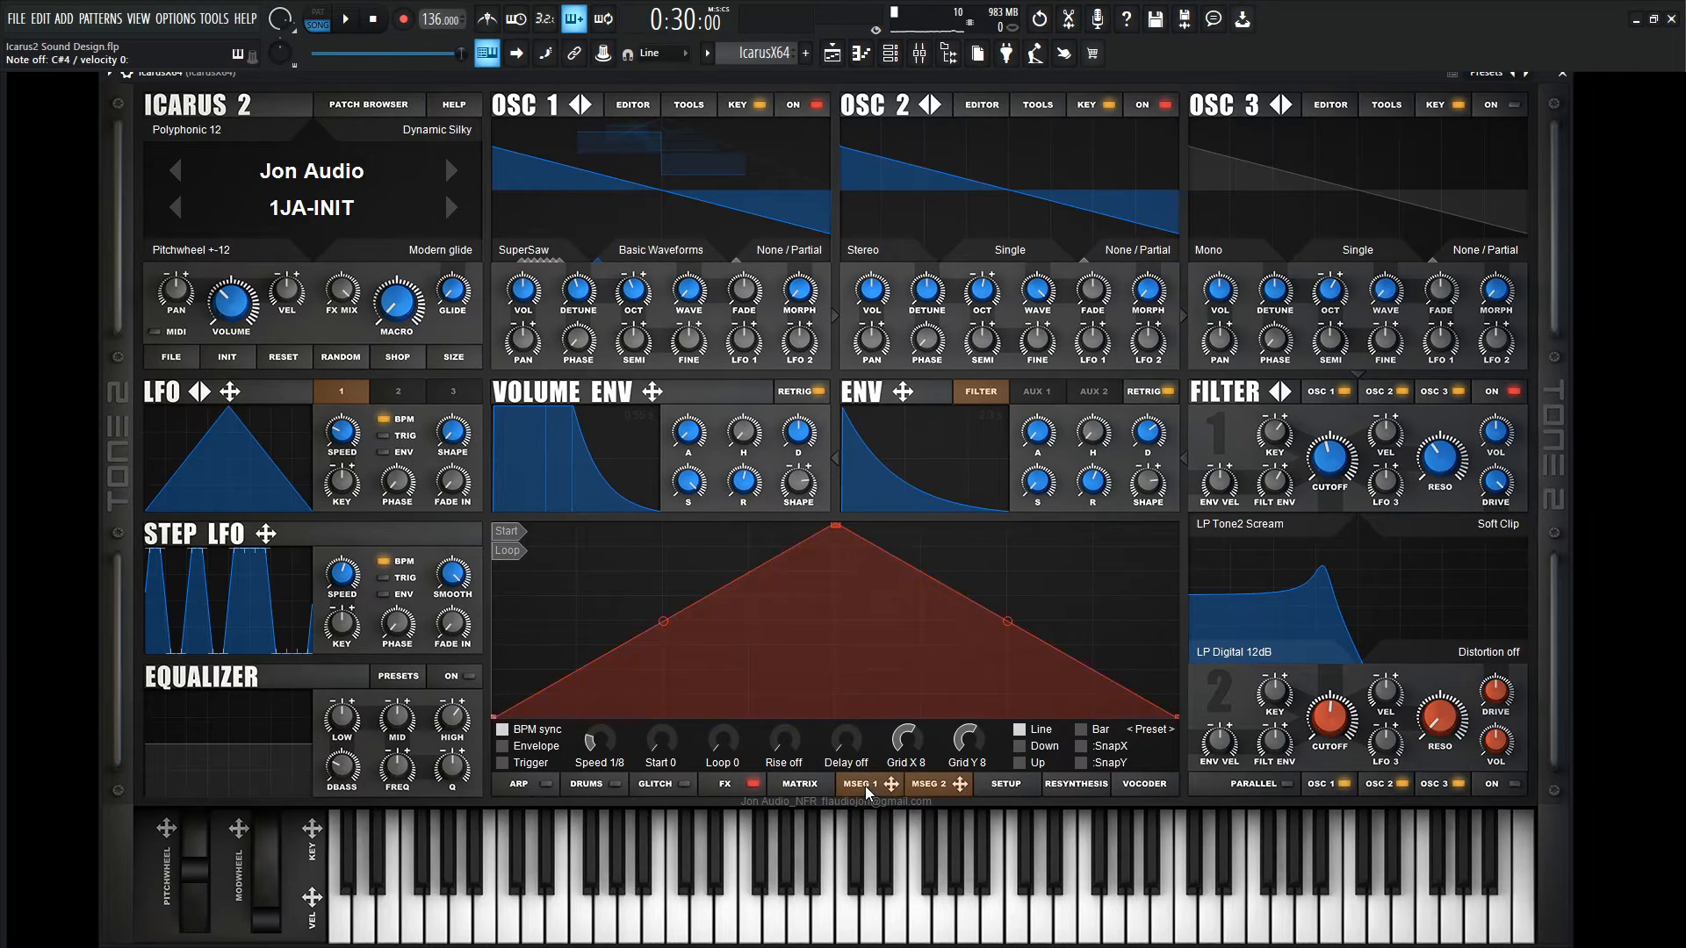
click(914, 789)
click(868, 787)
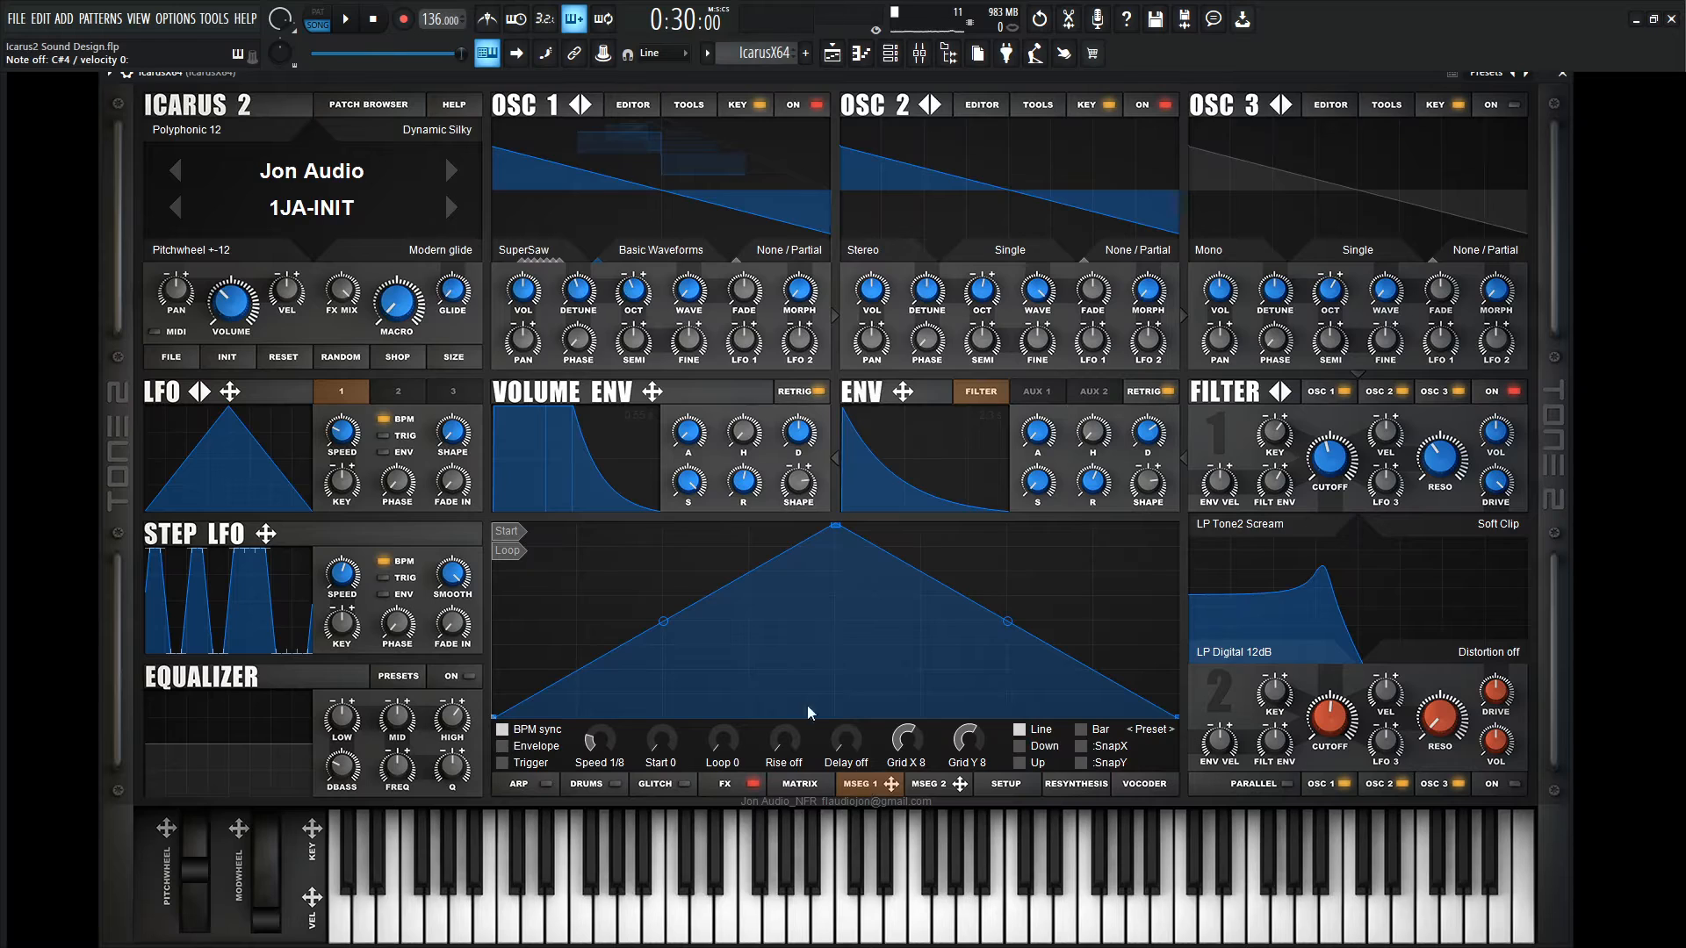
click(722, 787)
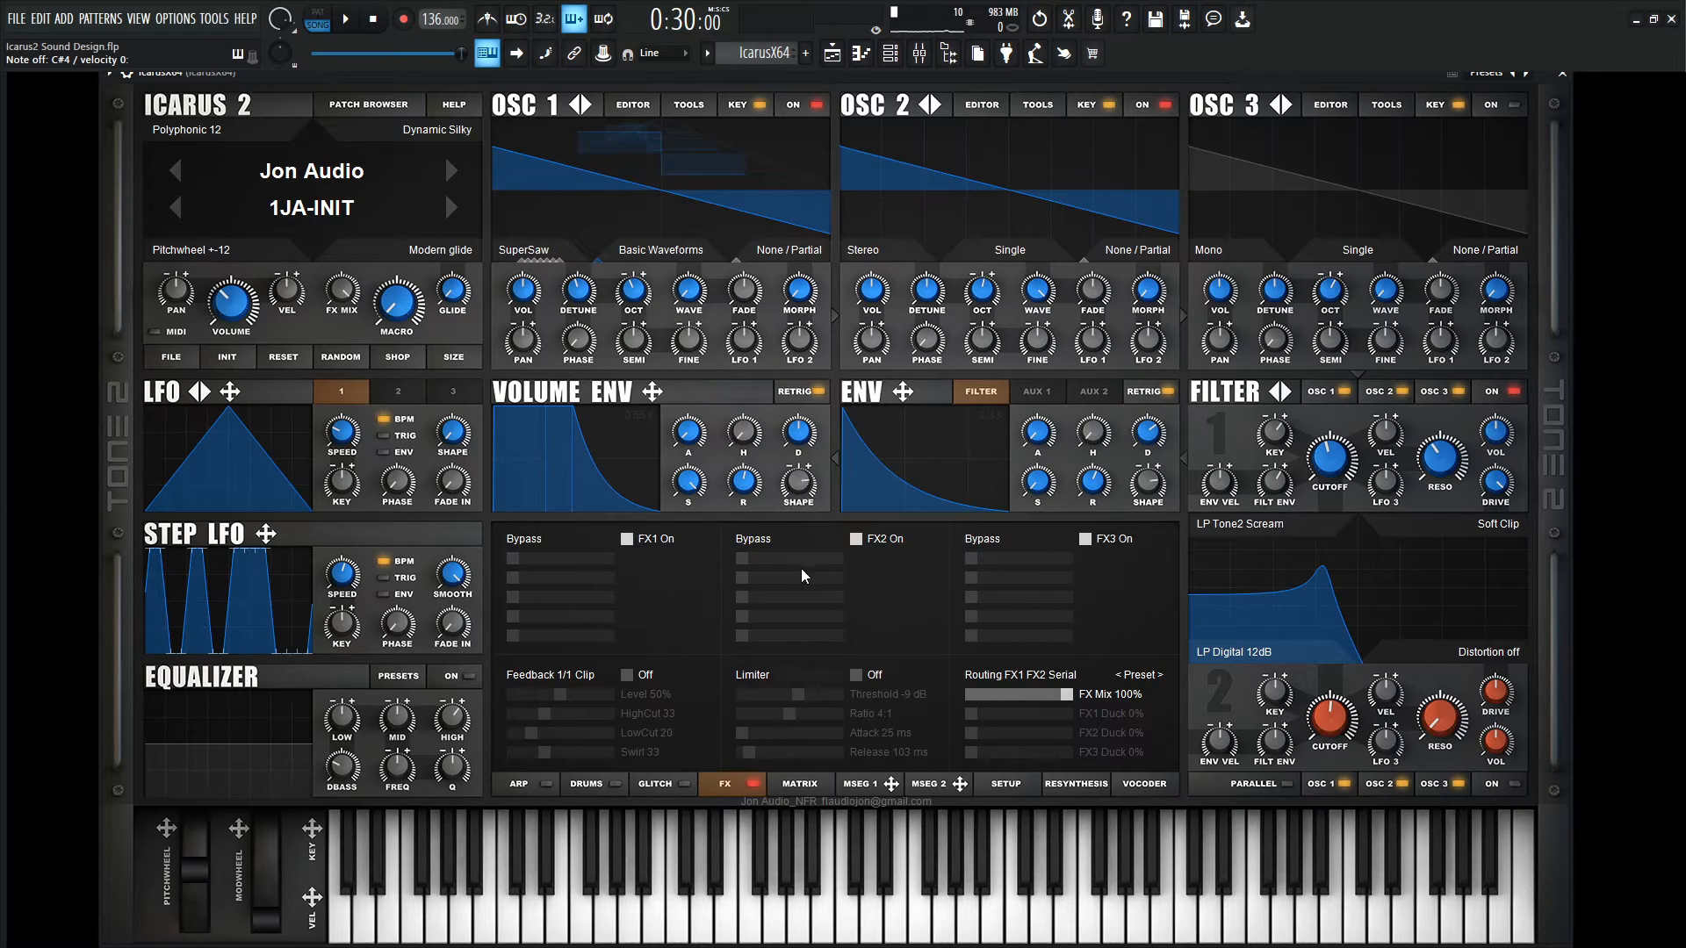
Browse the effect types available for the first effect slot and load Chorus into FX1
click(555, 544)
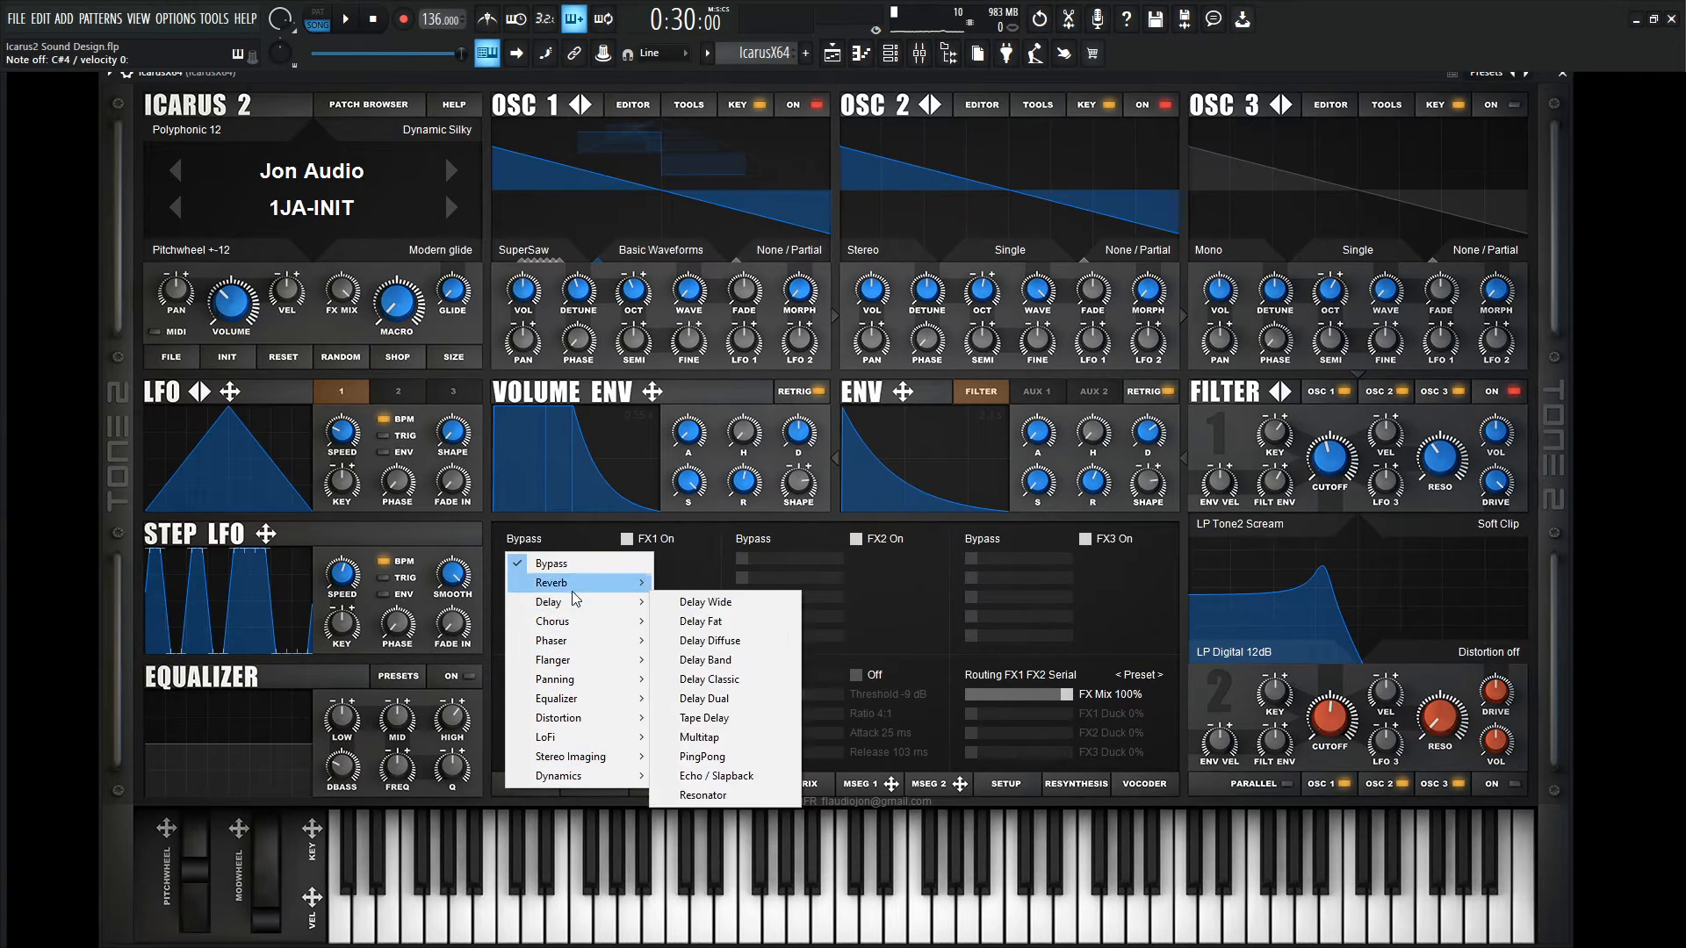
mouse_move(571, 589)
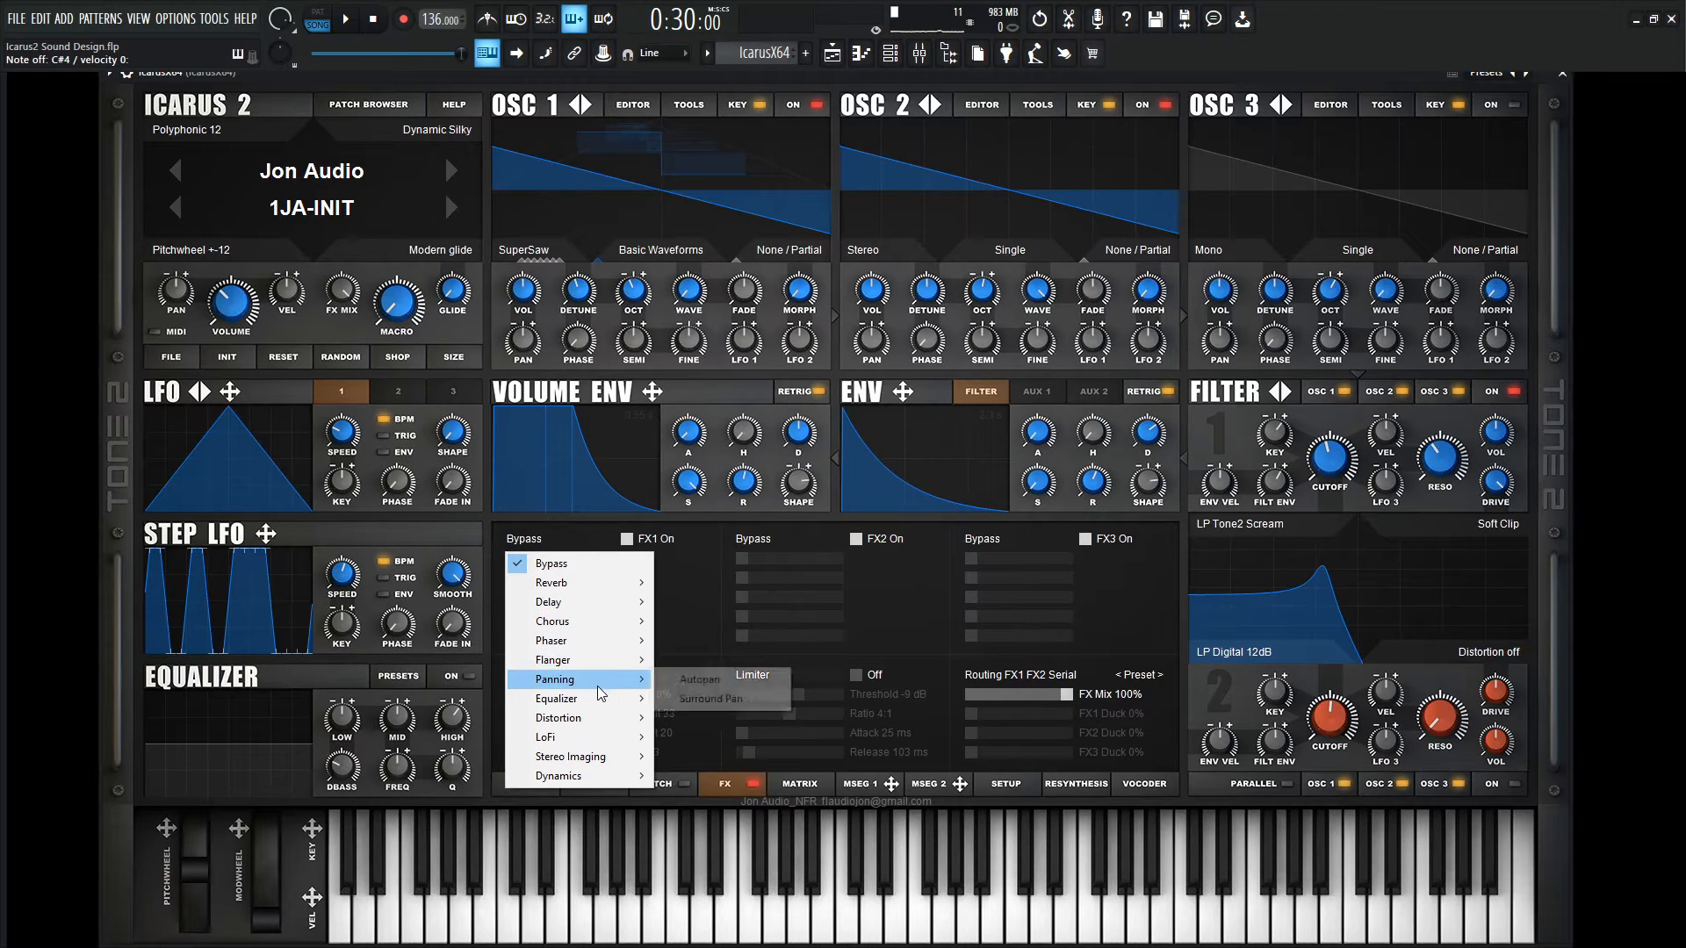
mouse_move(598, 720)
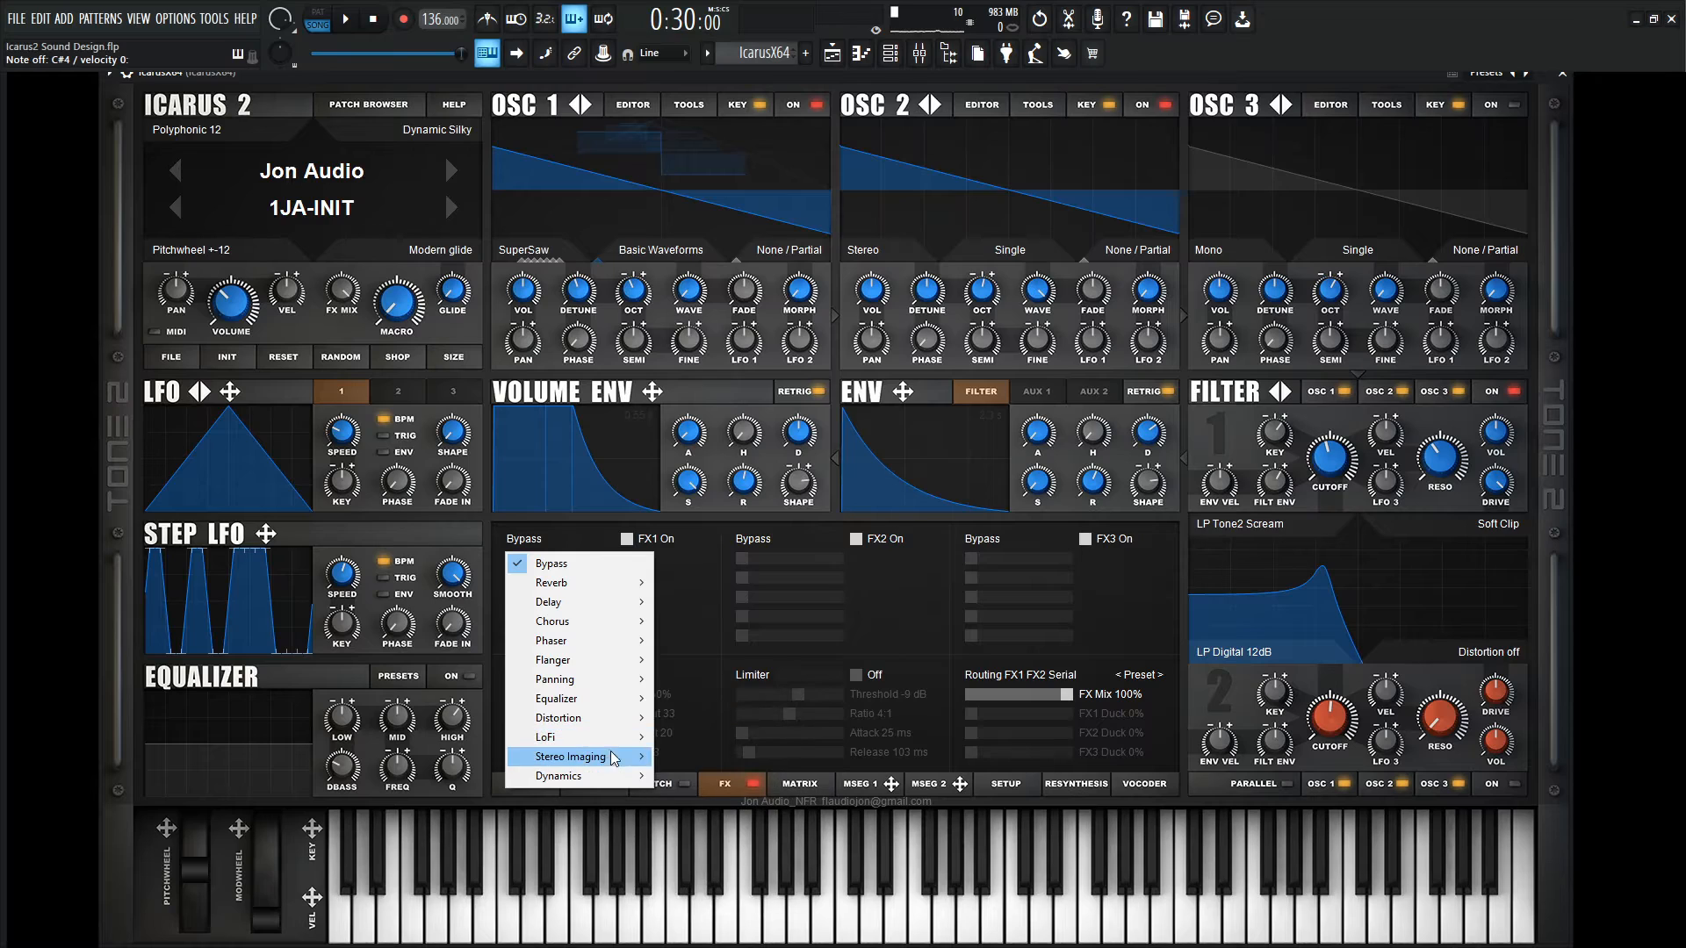
mouse_move(602, 780)
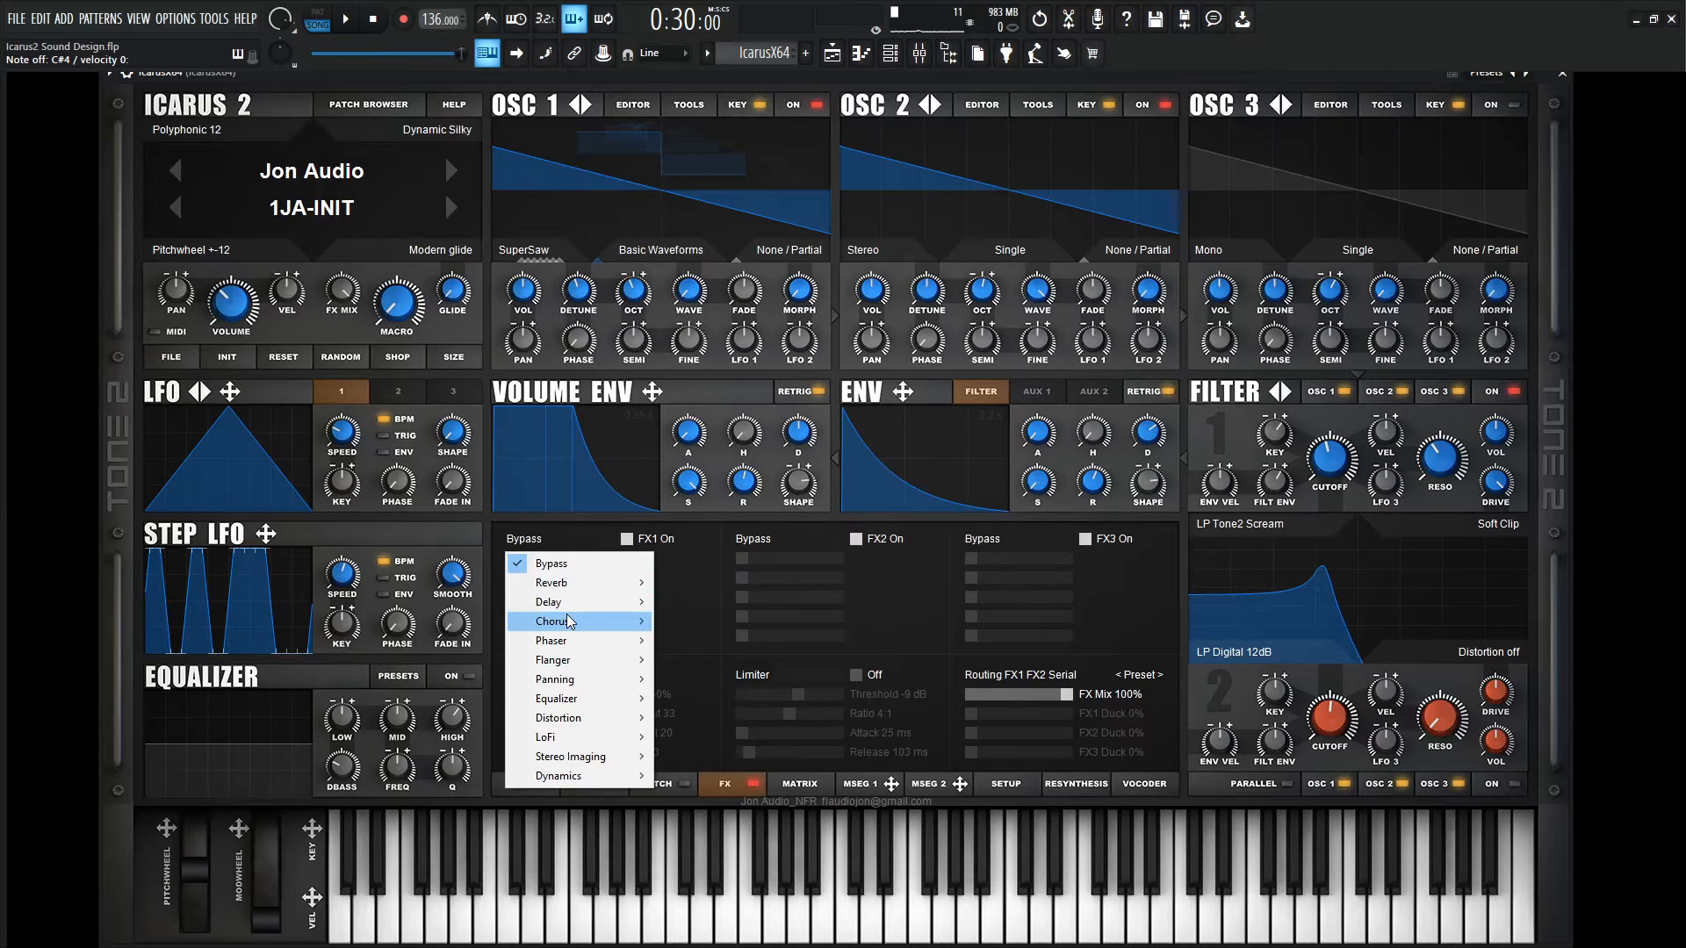
mouse_move(627, 621)
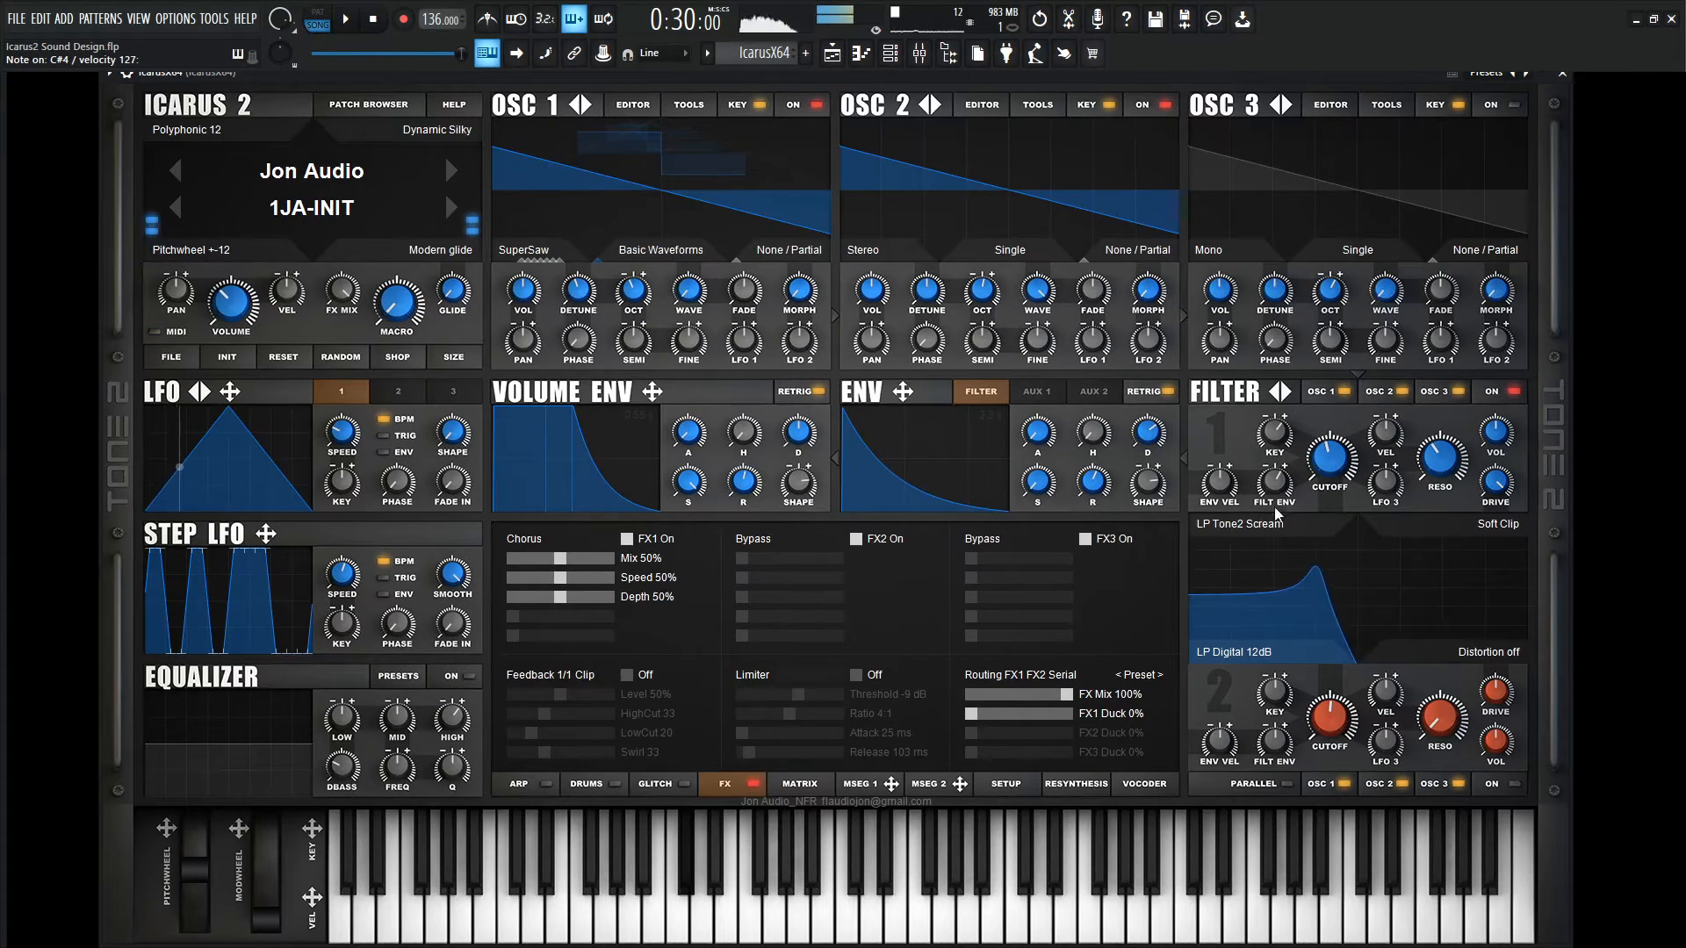
Reshape filter 1 with a higher cutoff and lower resonance, resetting its filter envelope amount
drag(1332, 465, 1332, 424)
double_click(1284, 481)
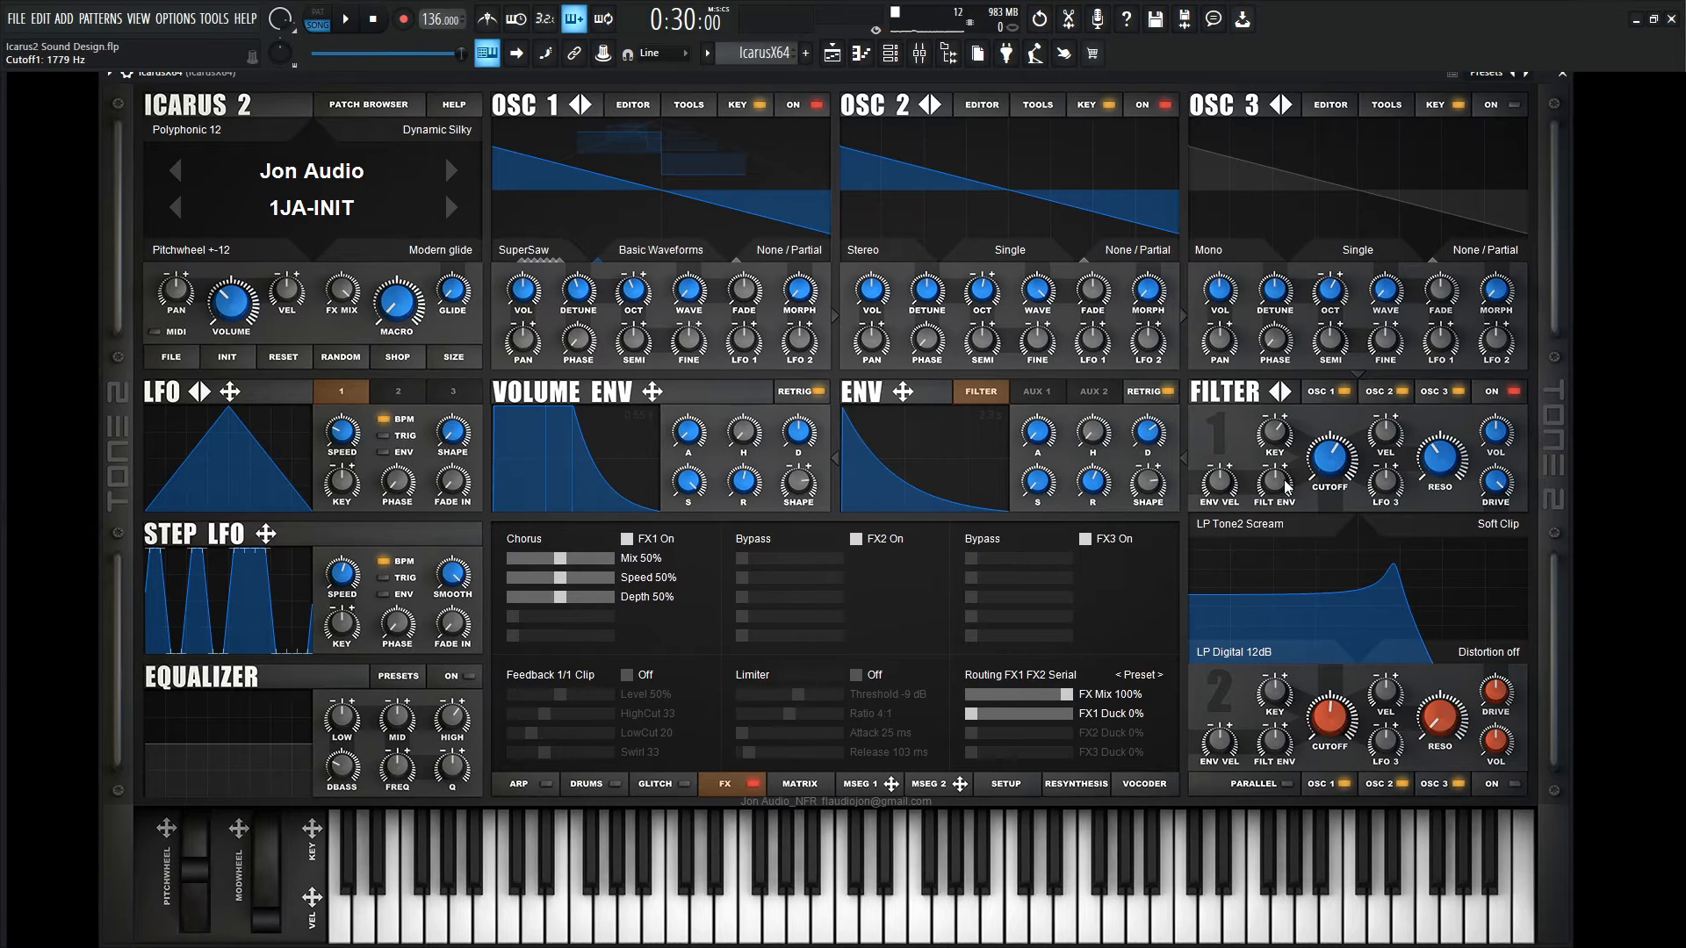
drag(1440, 461, 1438, 499)
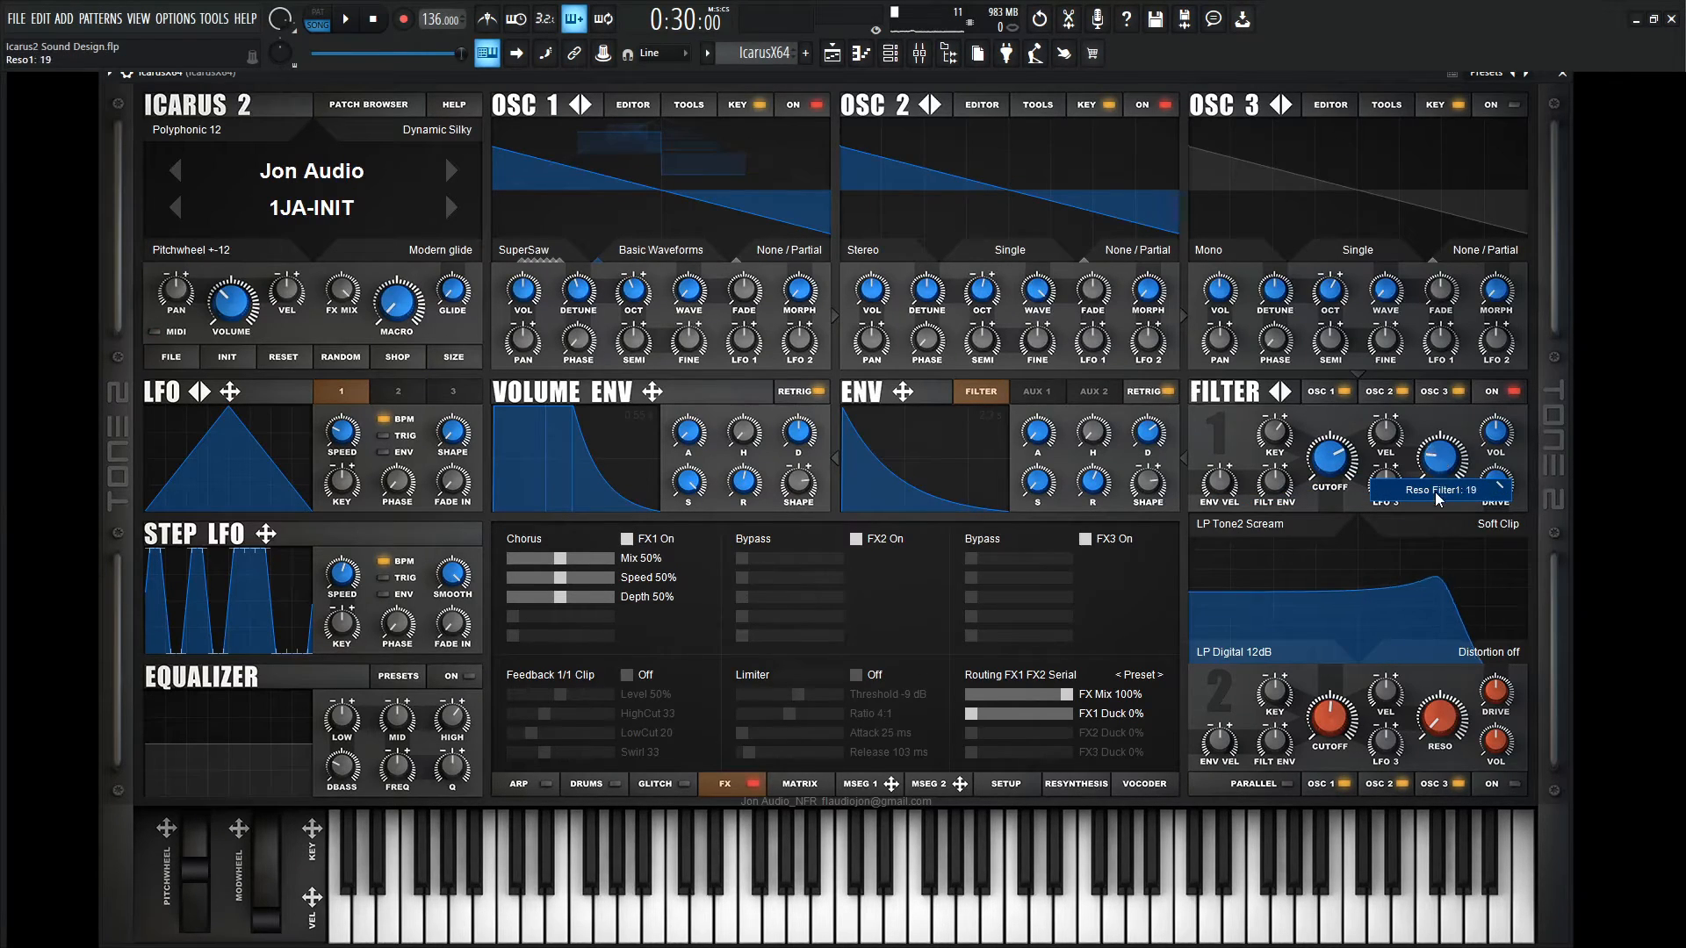
drag(1332, 462, 1340, 461)
drag(1439, 460, 1437, 494)
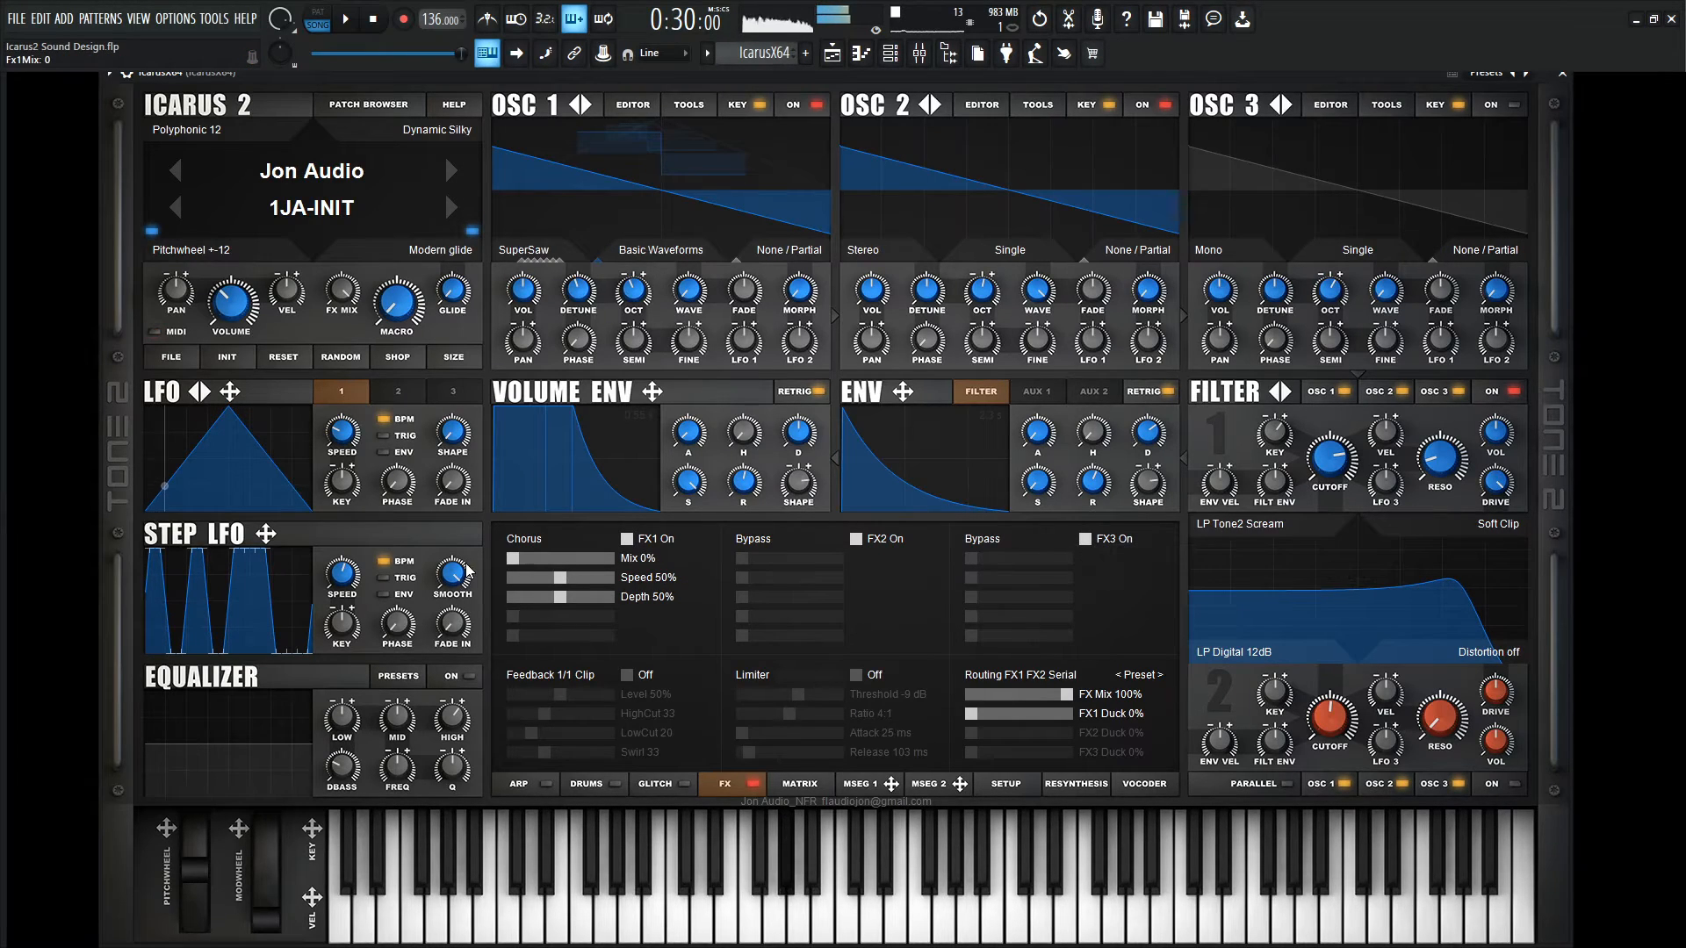
Set the FX1 chorus to 54% mix, 19% speed and 69% depth
drag(561, 560, 530, 581)
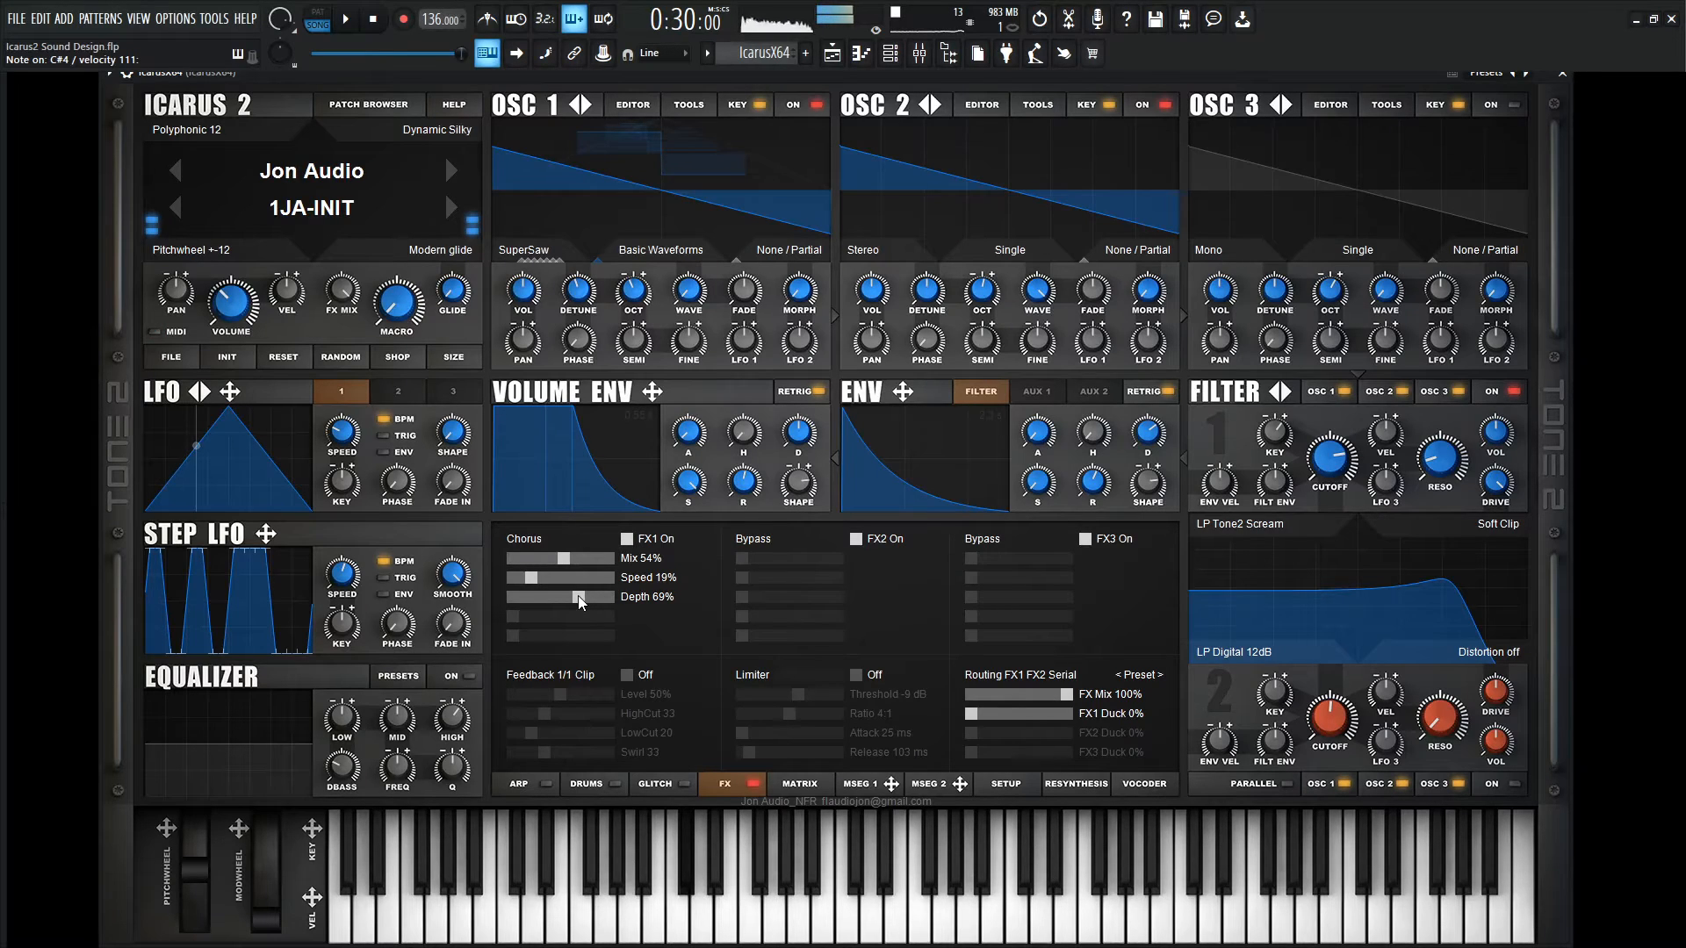
Load Delay Wide into FX2 with 28% mix, 61% high damping and 25% low damping
click(745, 542)
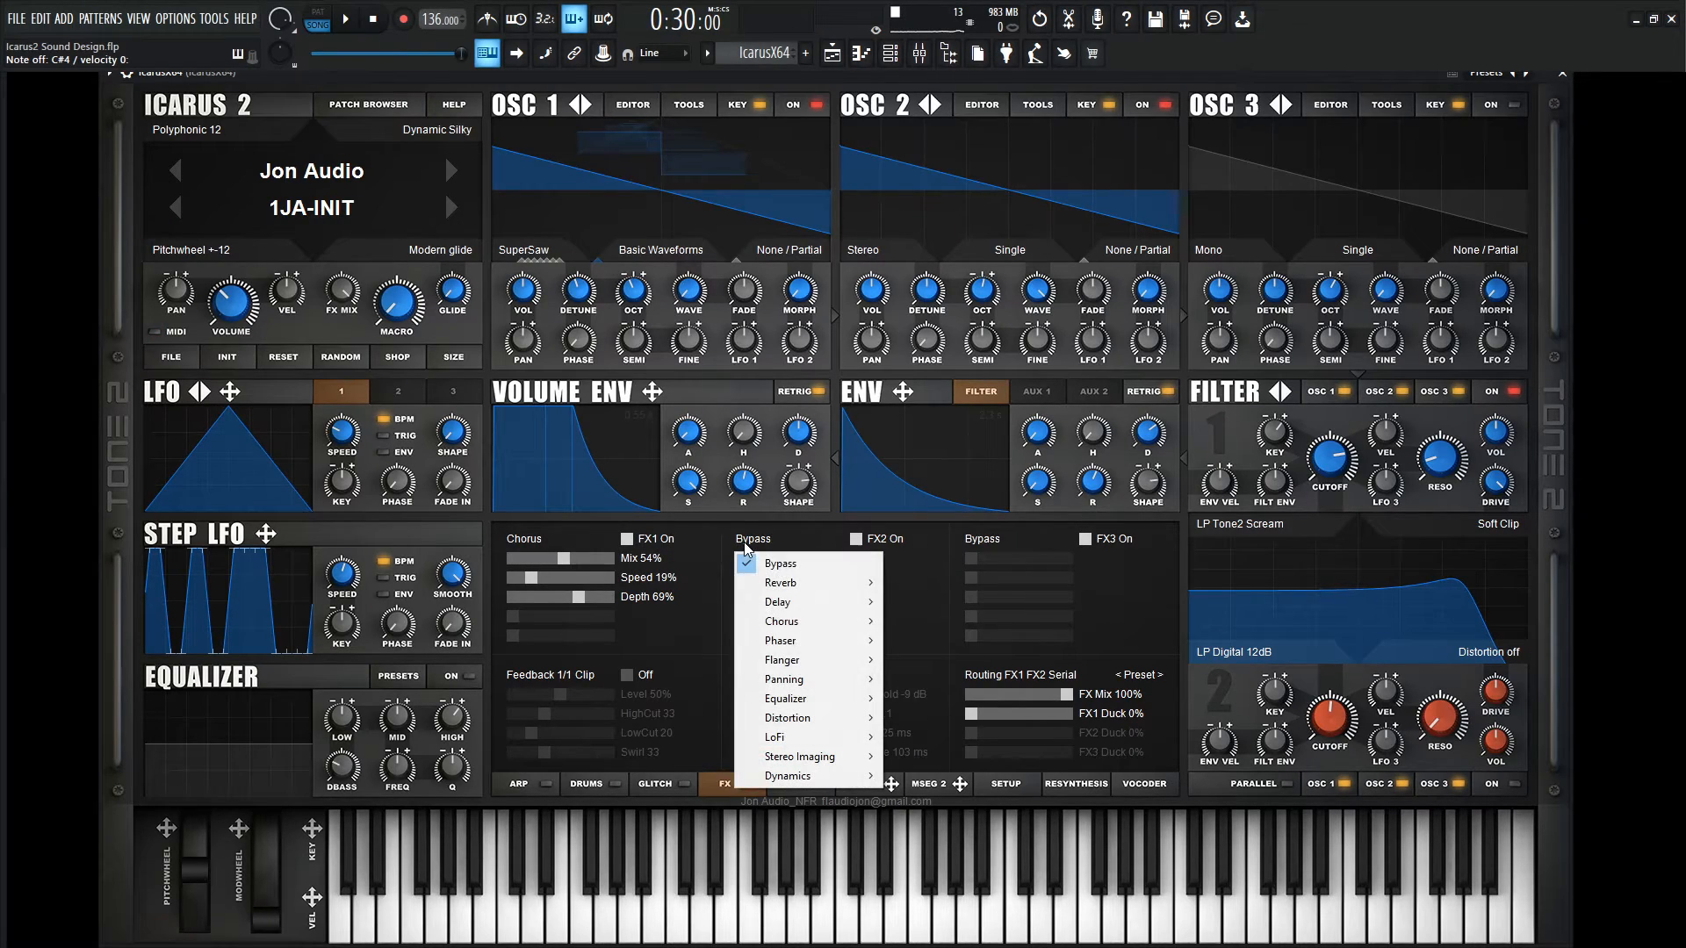
mouse_move(803, 599)
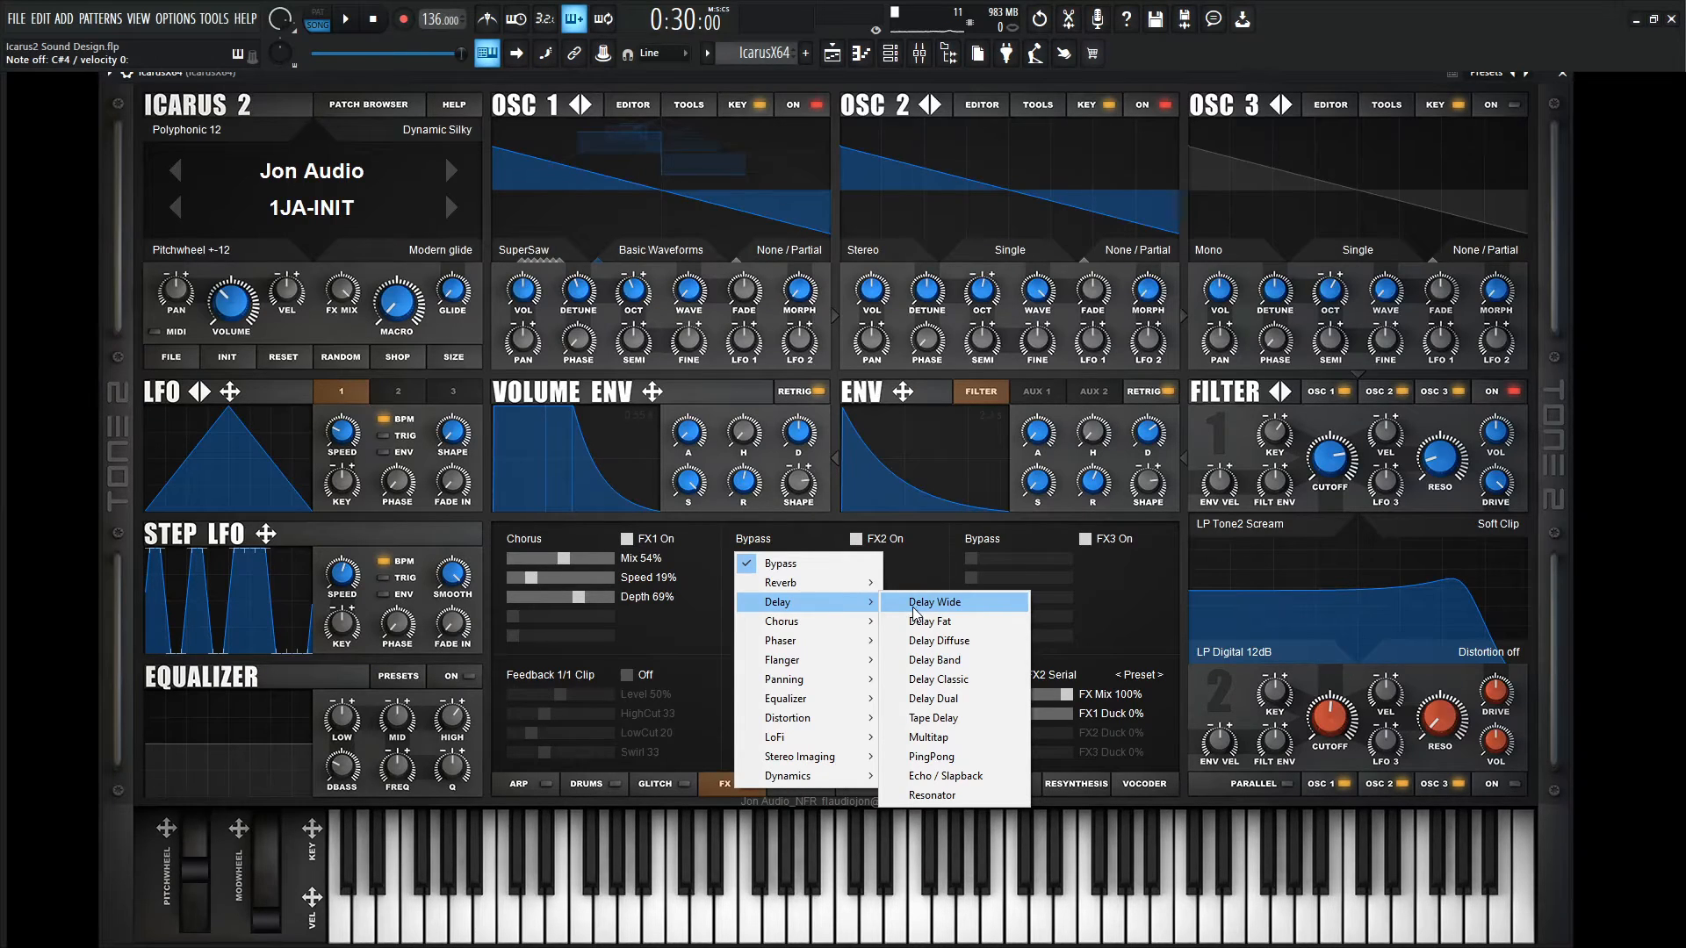
click(974, 602)
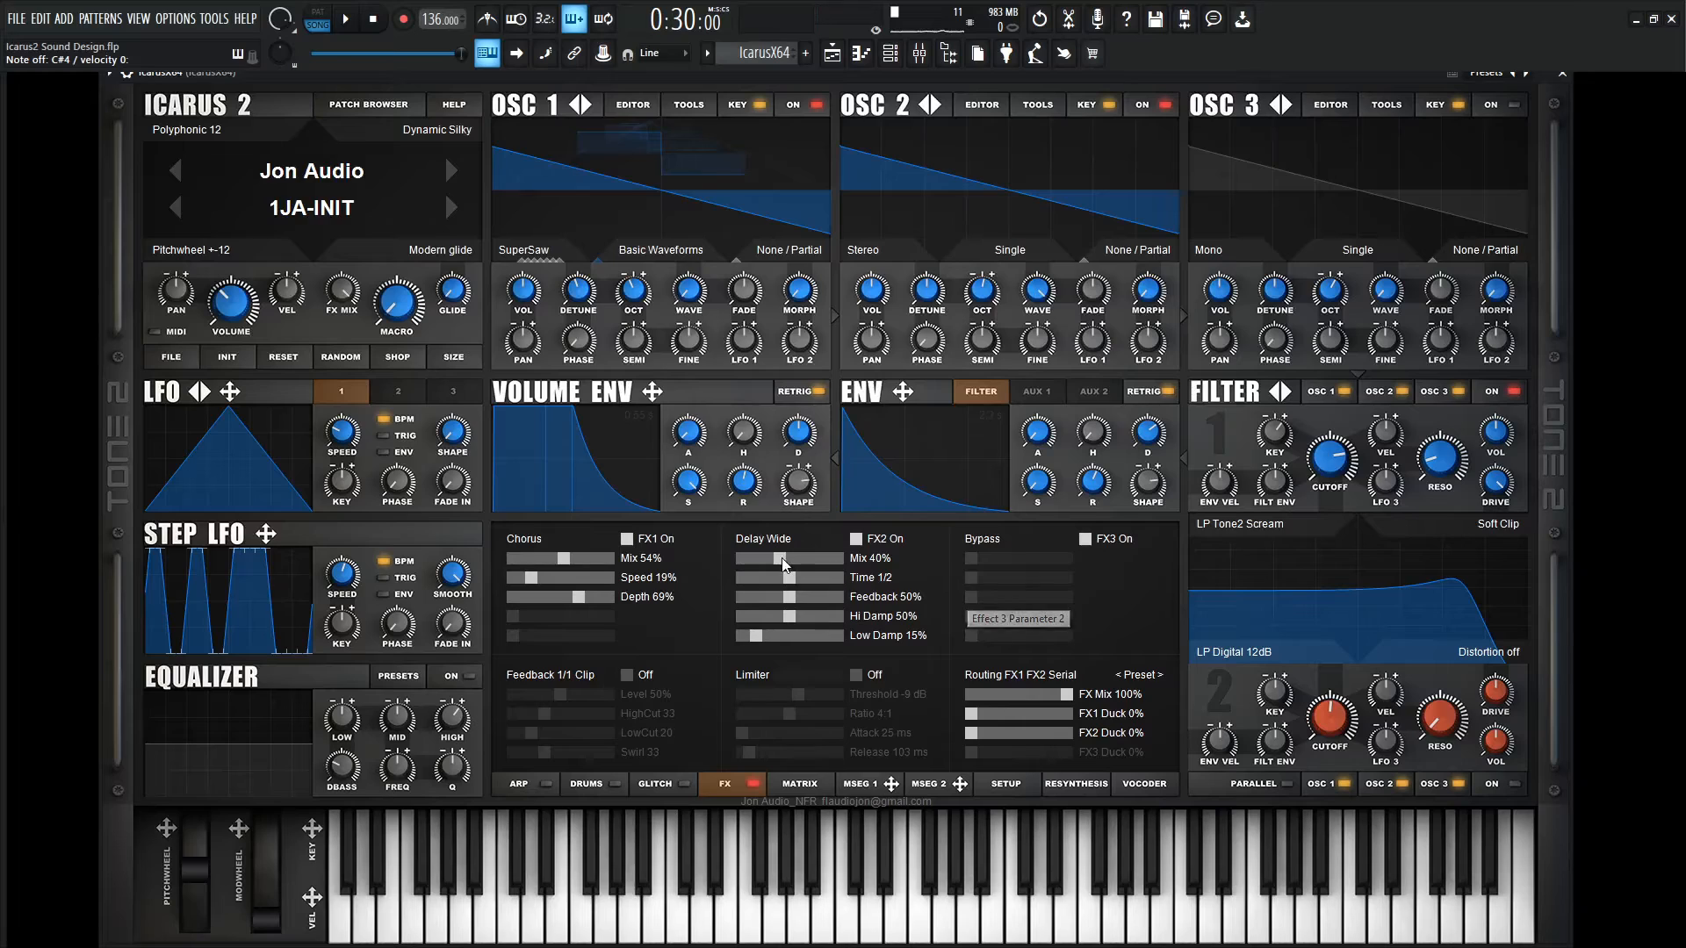
drag(779, 559, 768, 556)
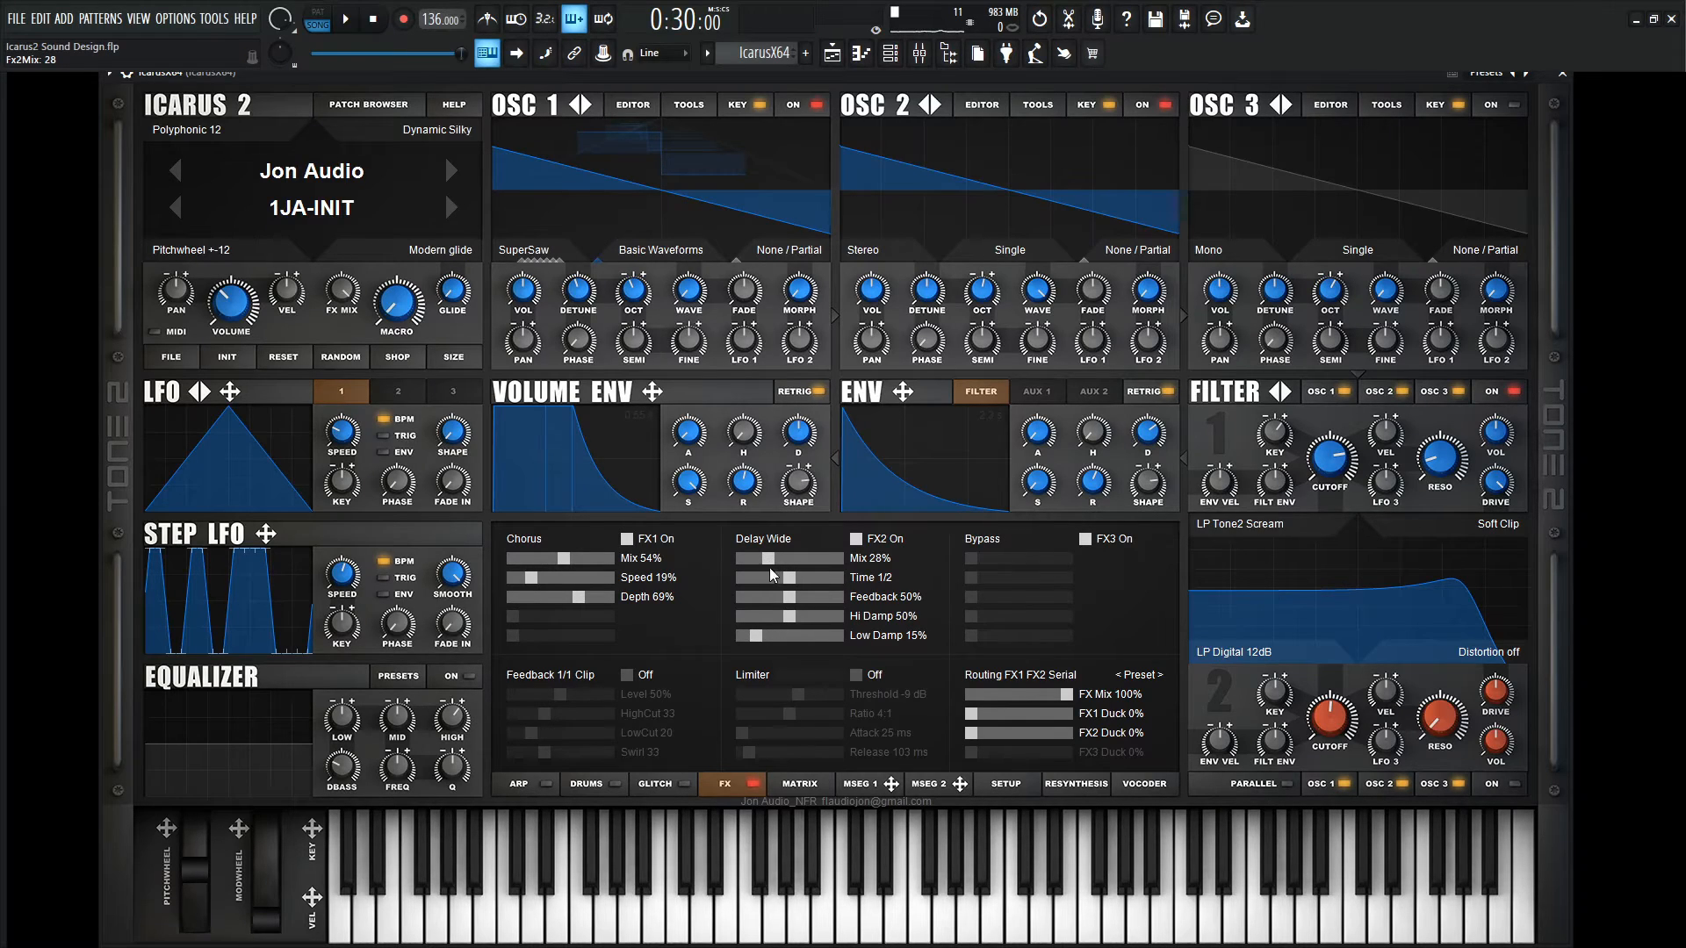
drag(792, 618, 802, 624)
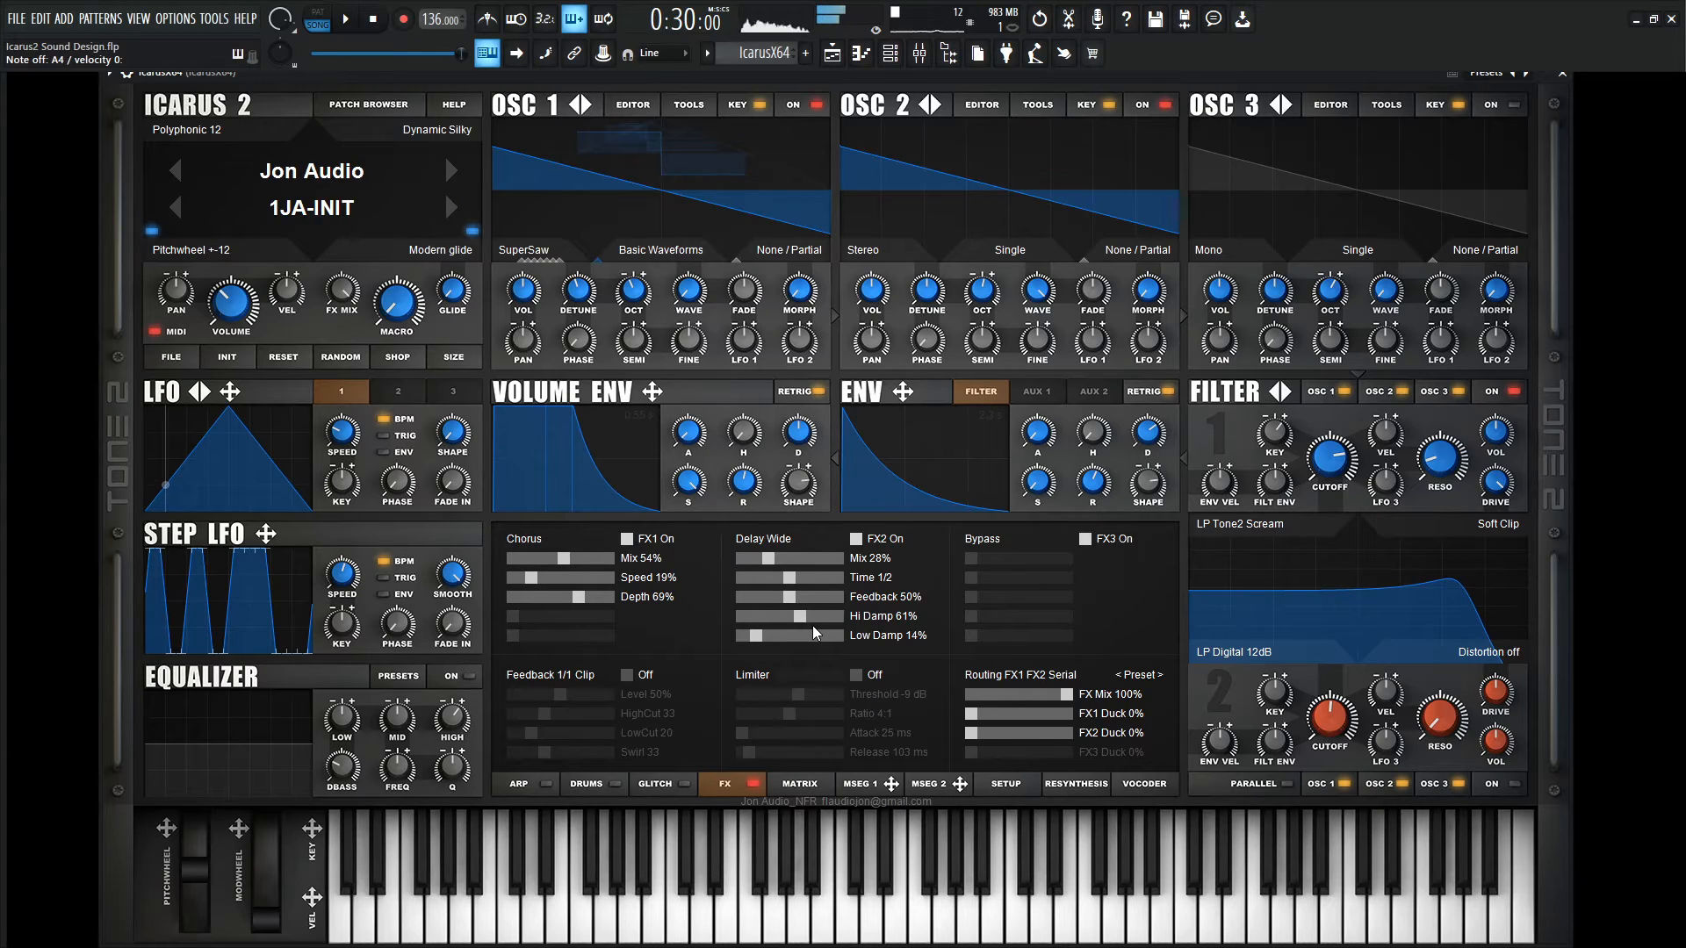
drag(804, 631, 762, 641)
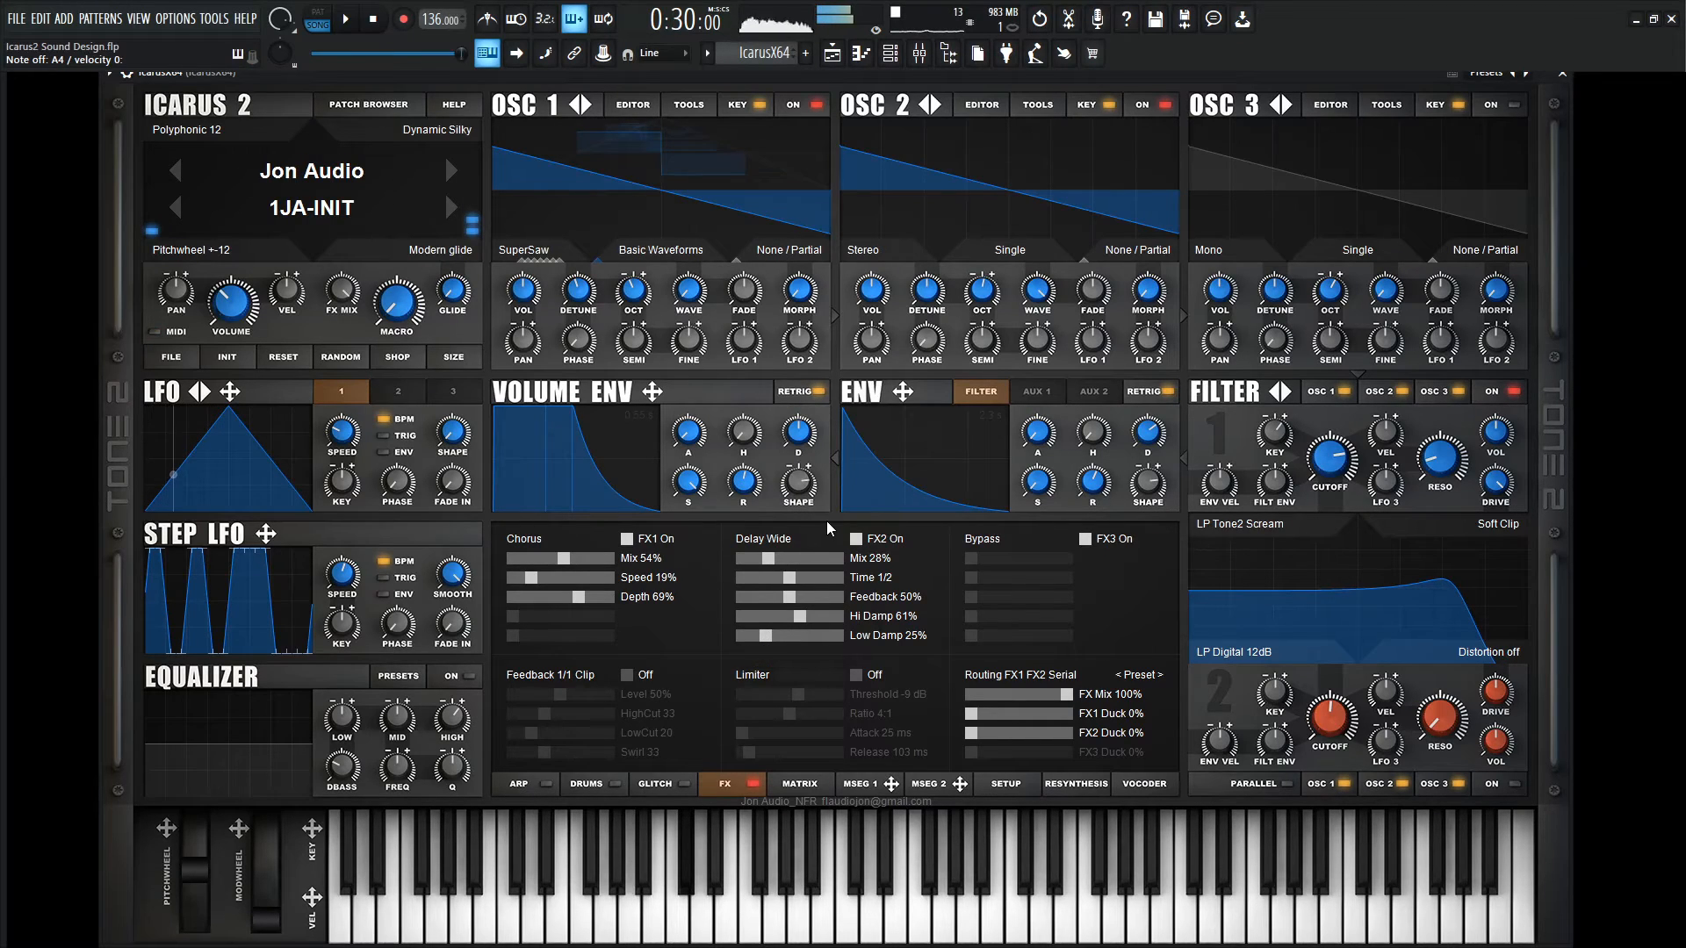
Load Reverb Plate into FX3 with 17% mix, 54% decay and a frequency of 1880 Hz
click(978, 541)
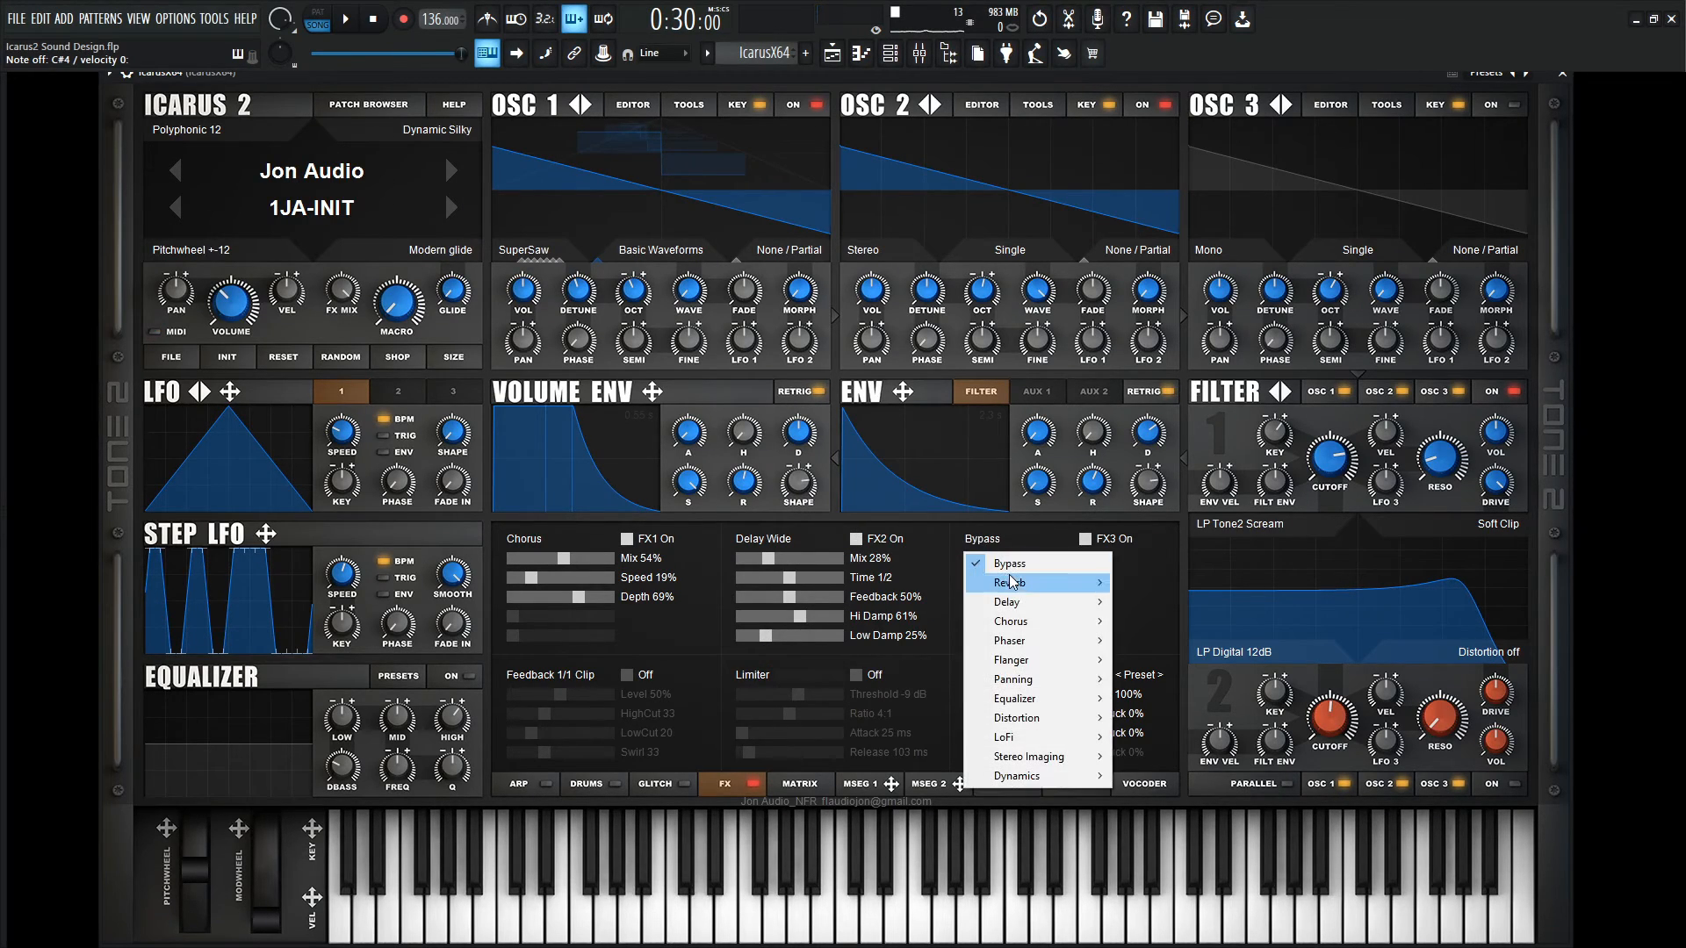
mouse_move(1039, 584)
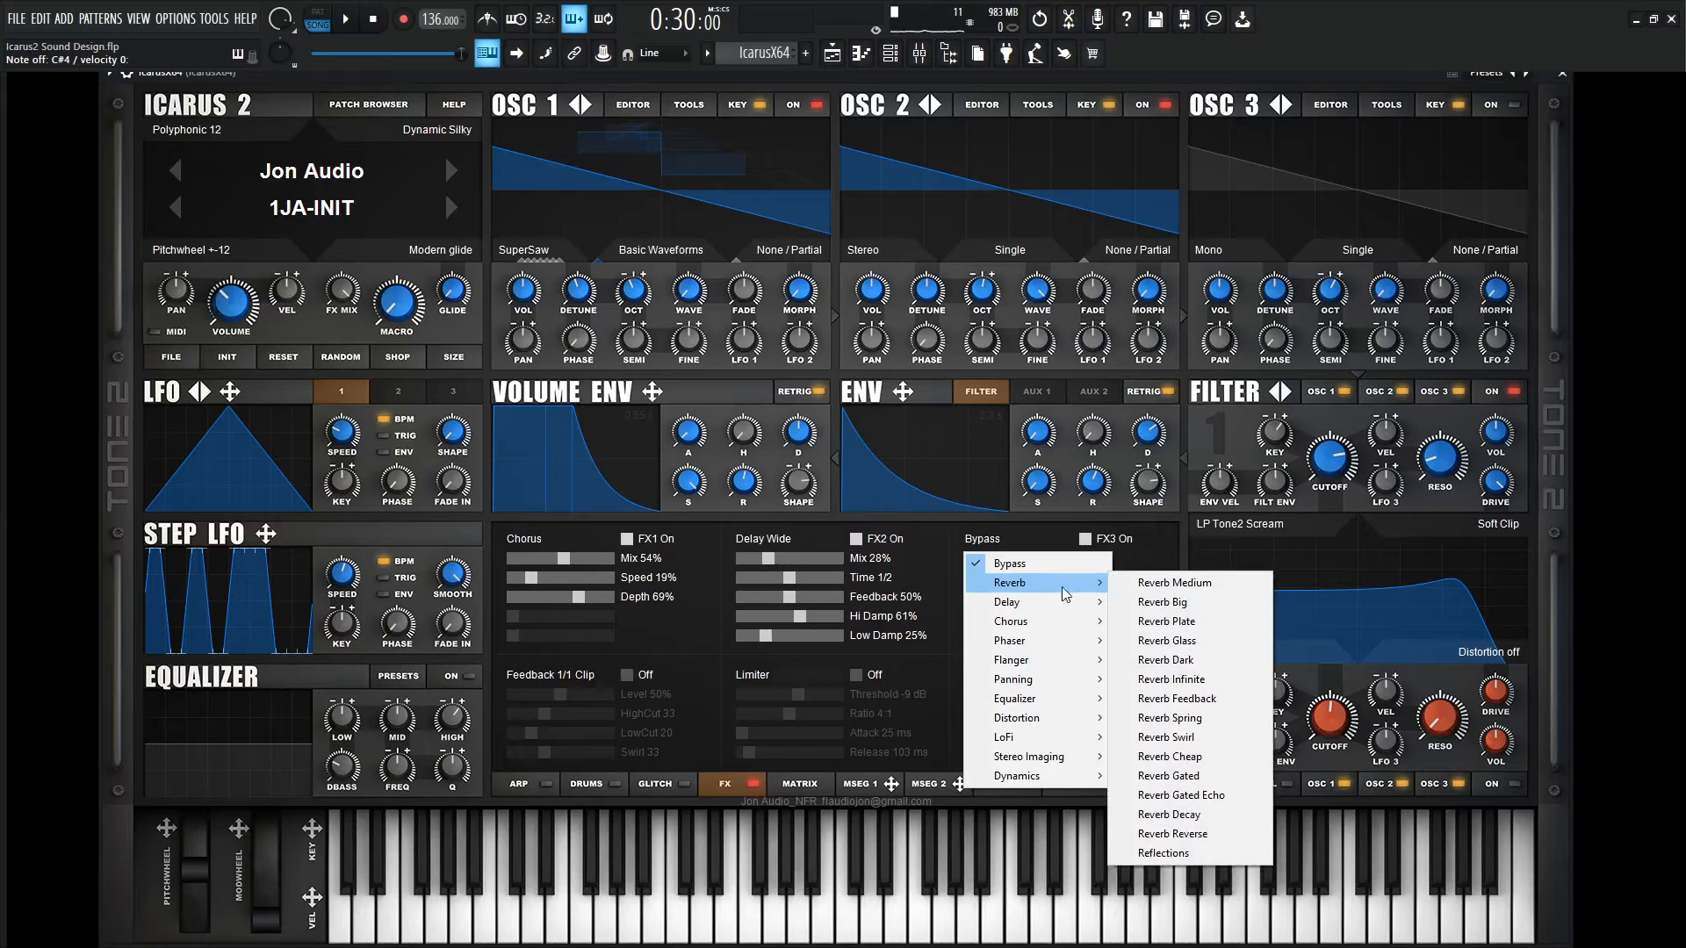
click(1223, 623)
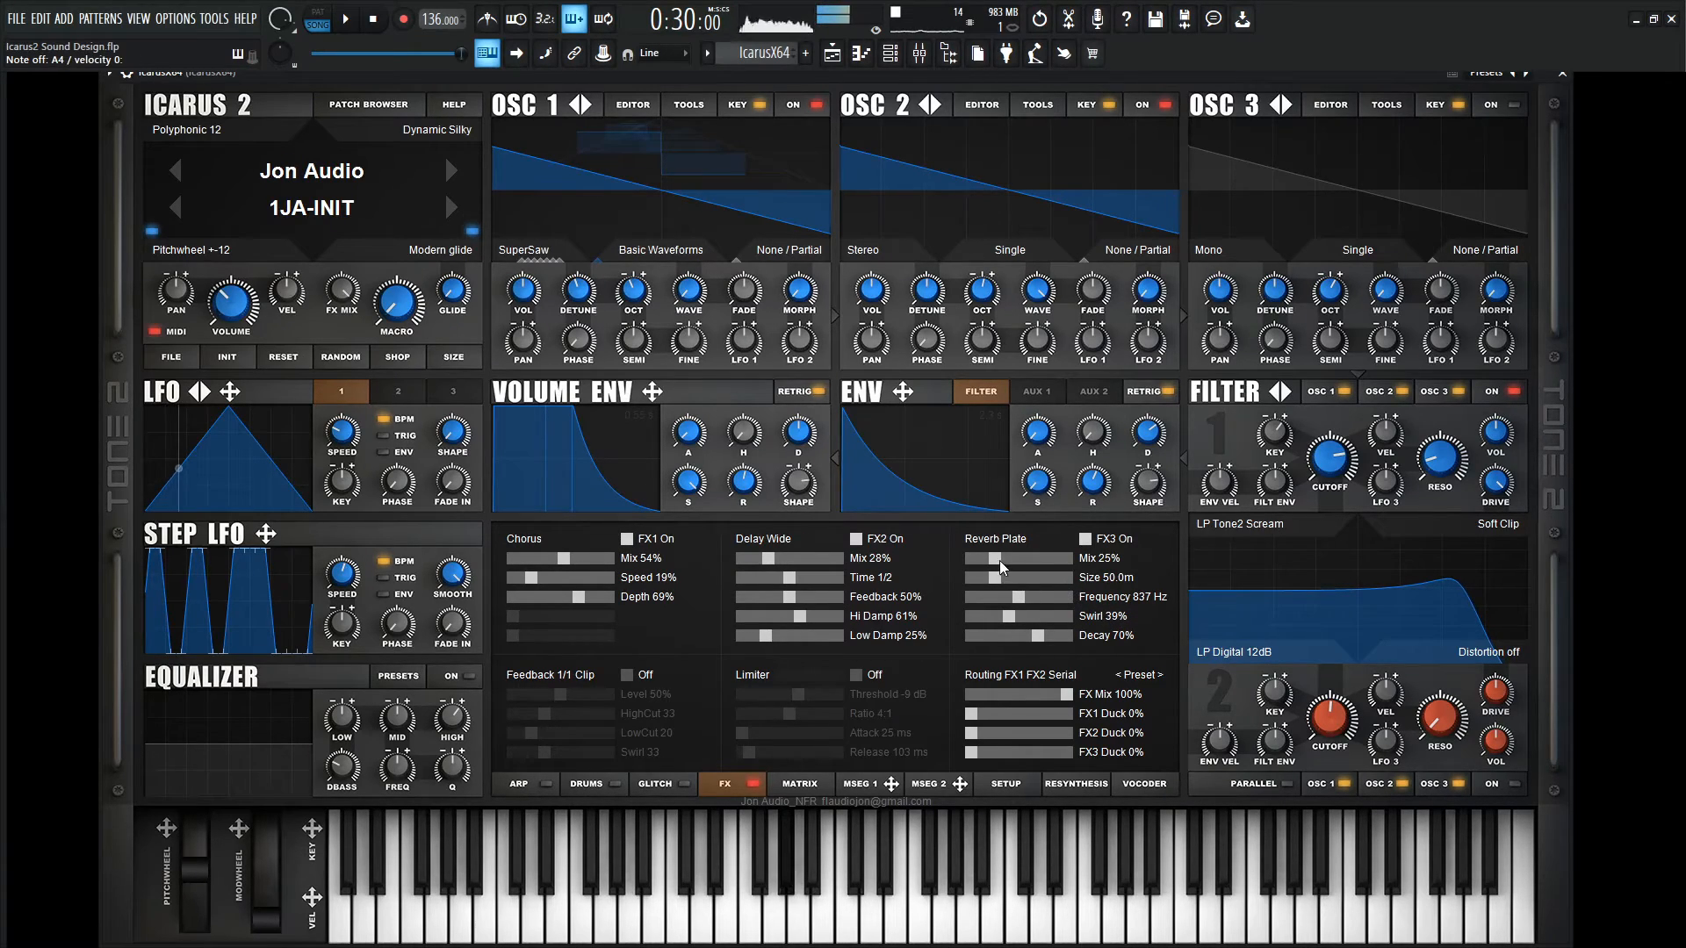
drag(994, 561, 987, 567)
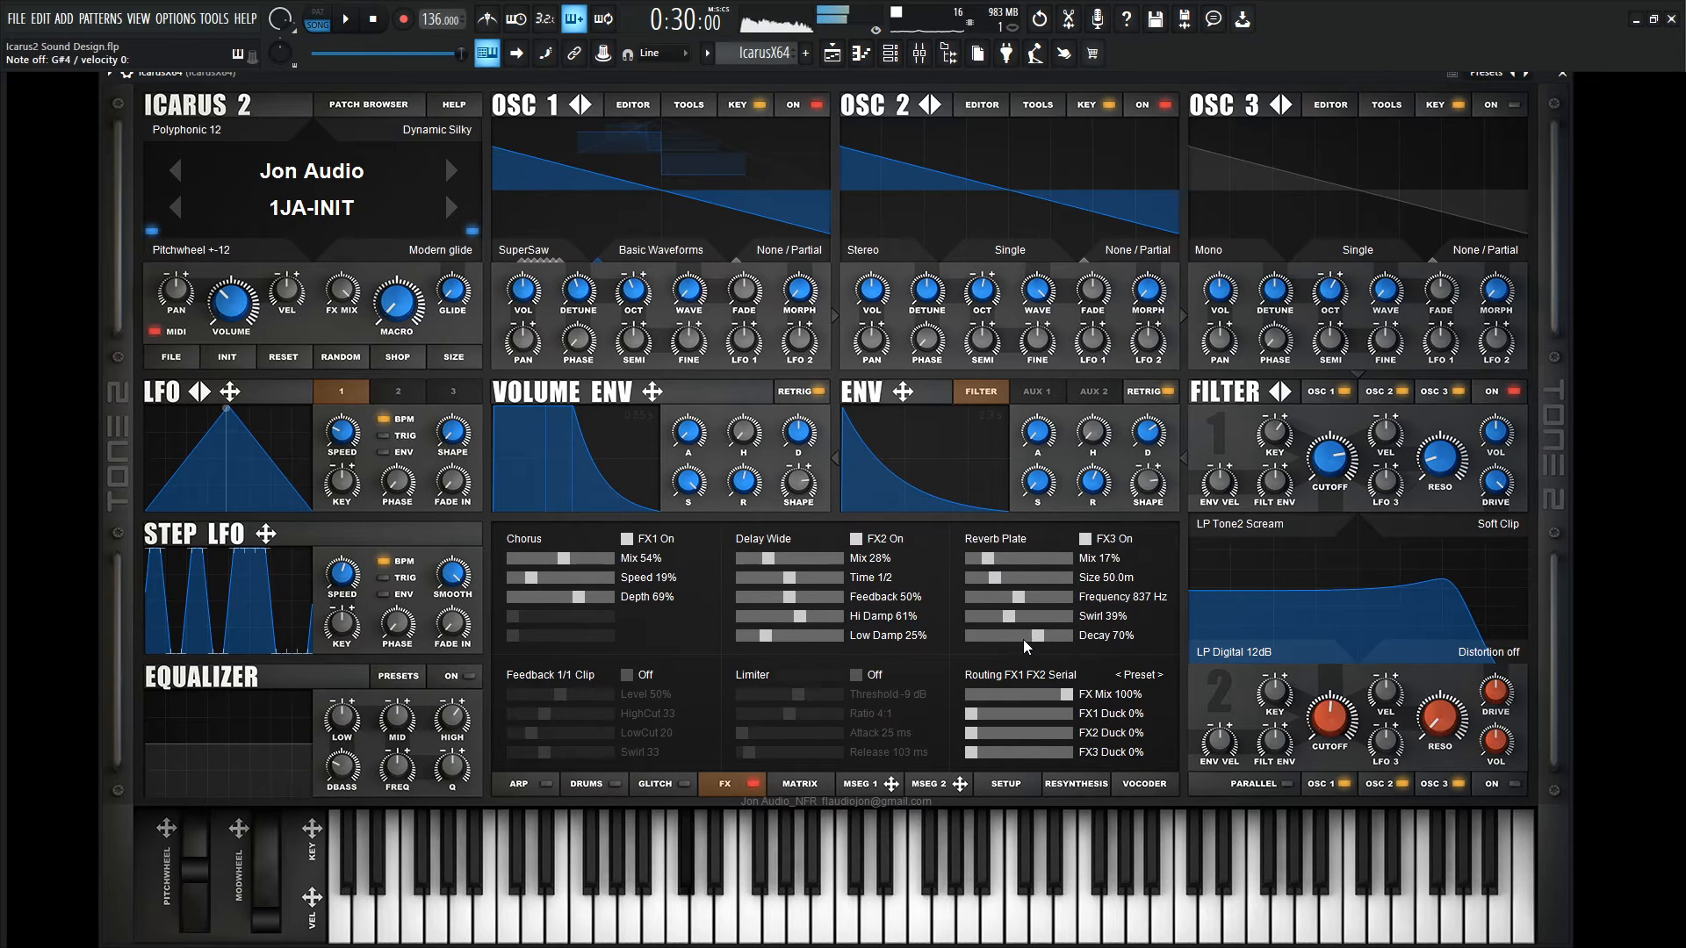
drag(1039, 633, 1023, 630)
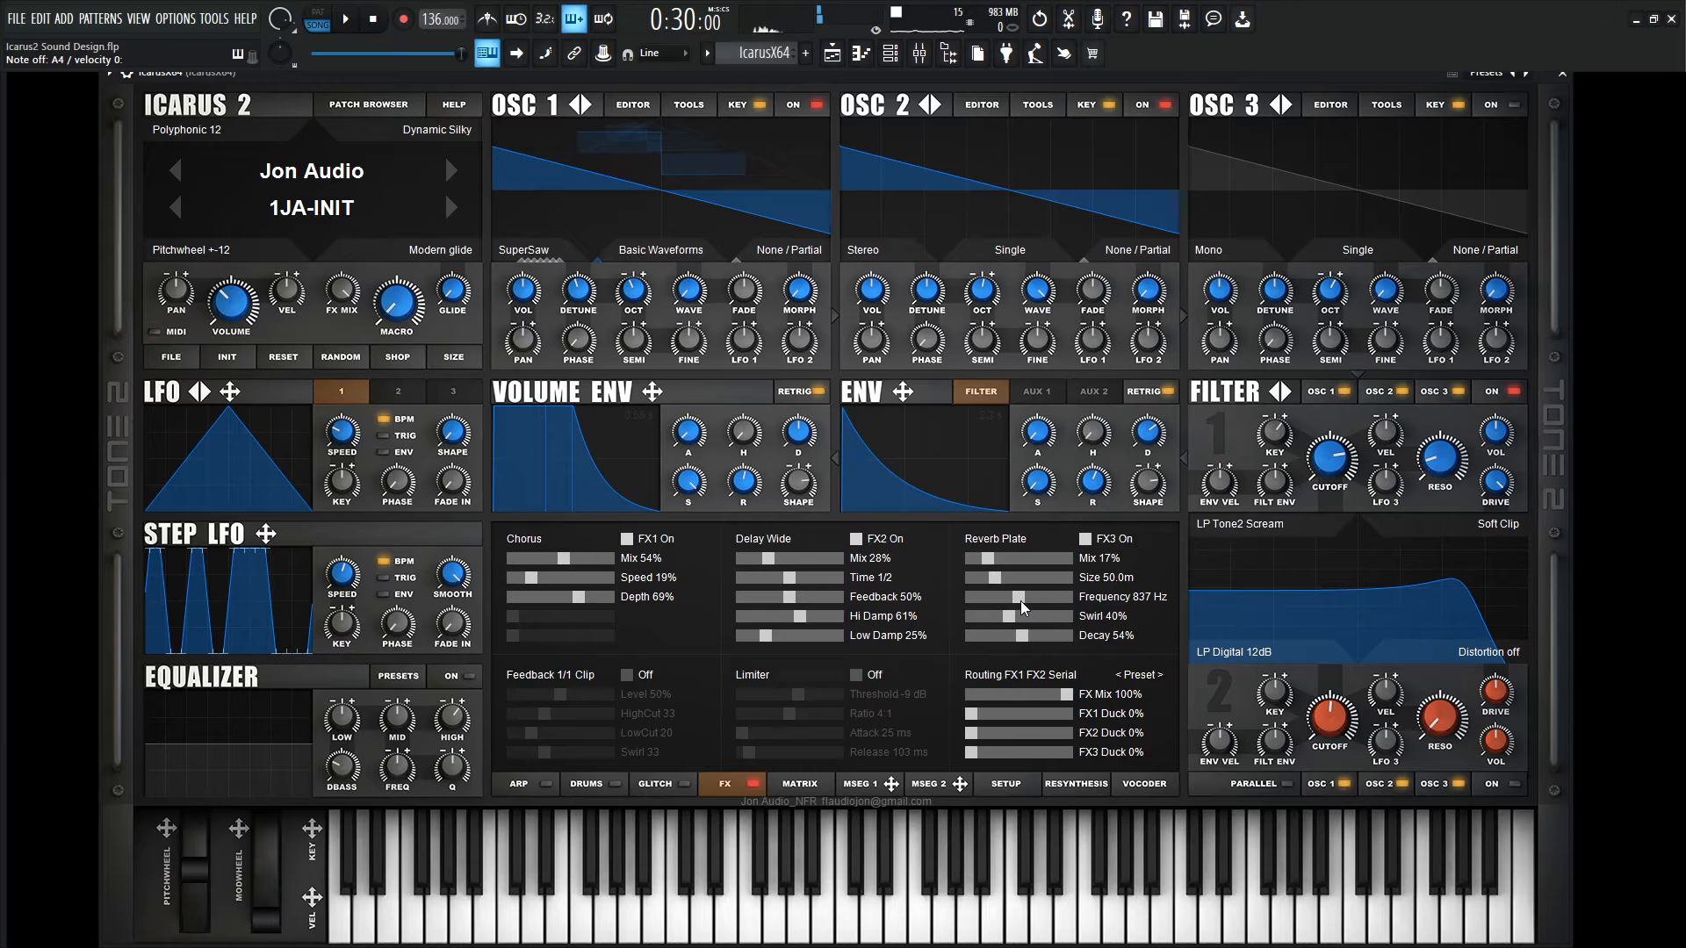
drag(1020, 601, 1038, 603)
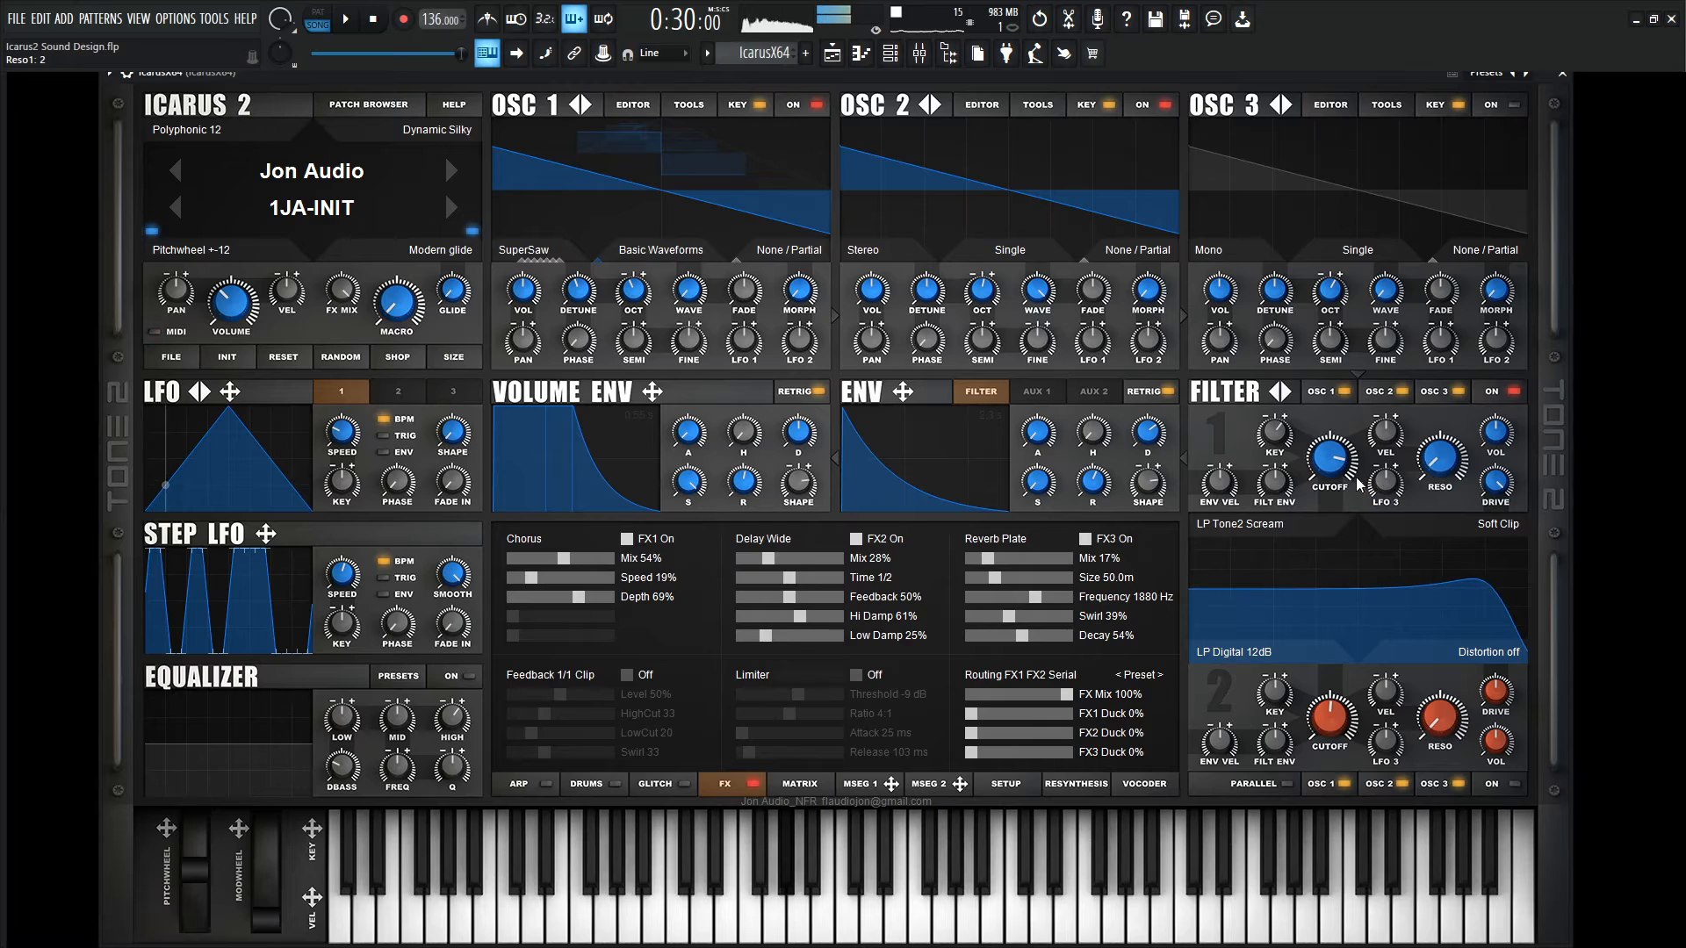
Raise the filter 1 cutoff, then enable the equalizer and cut its mid band
drag(1331, 467, 1332, 447)
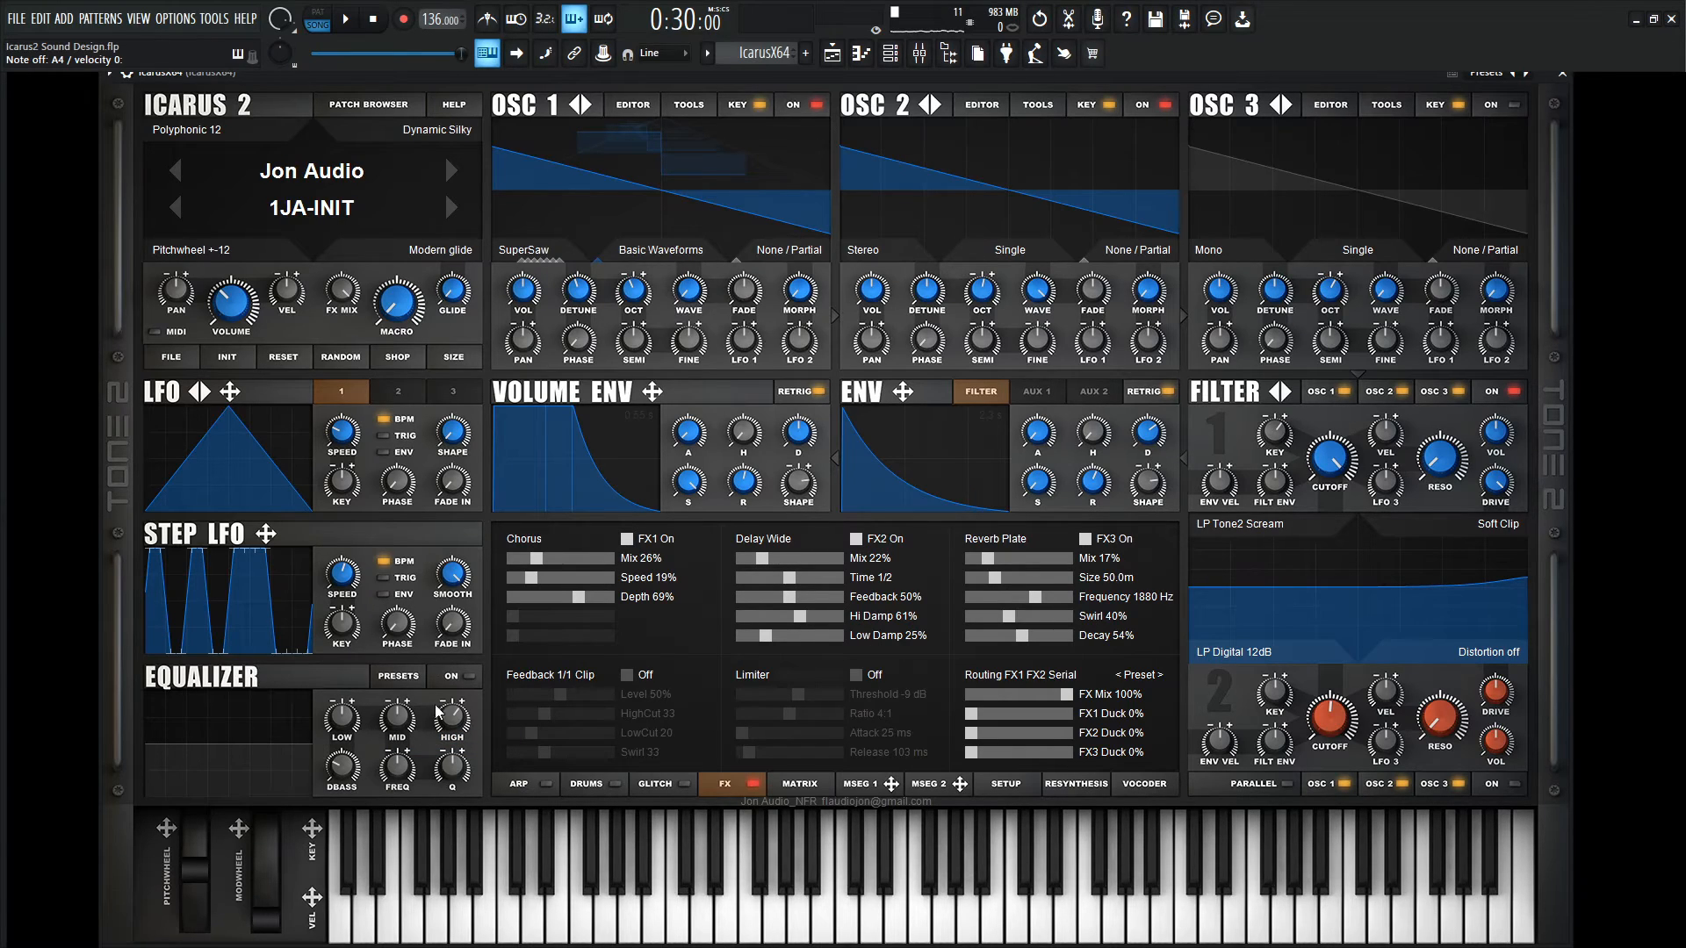
click(469, 676)
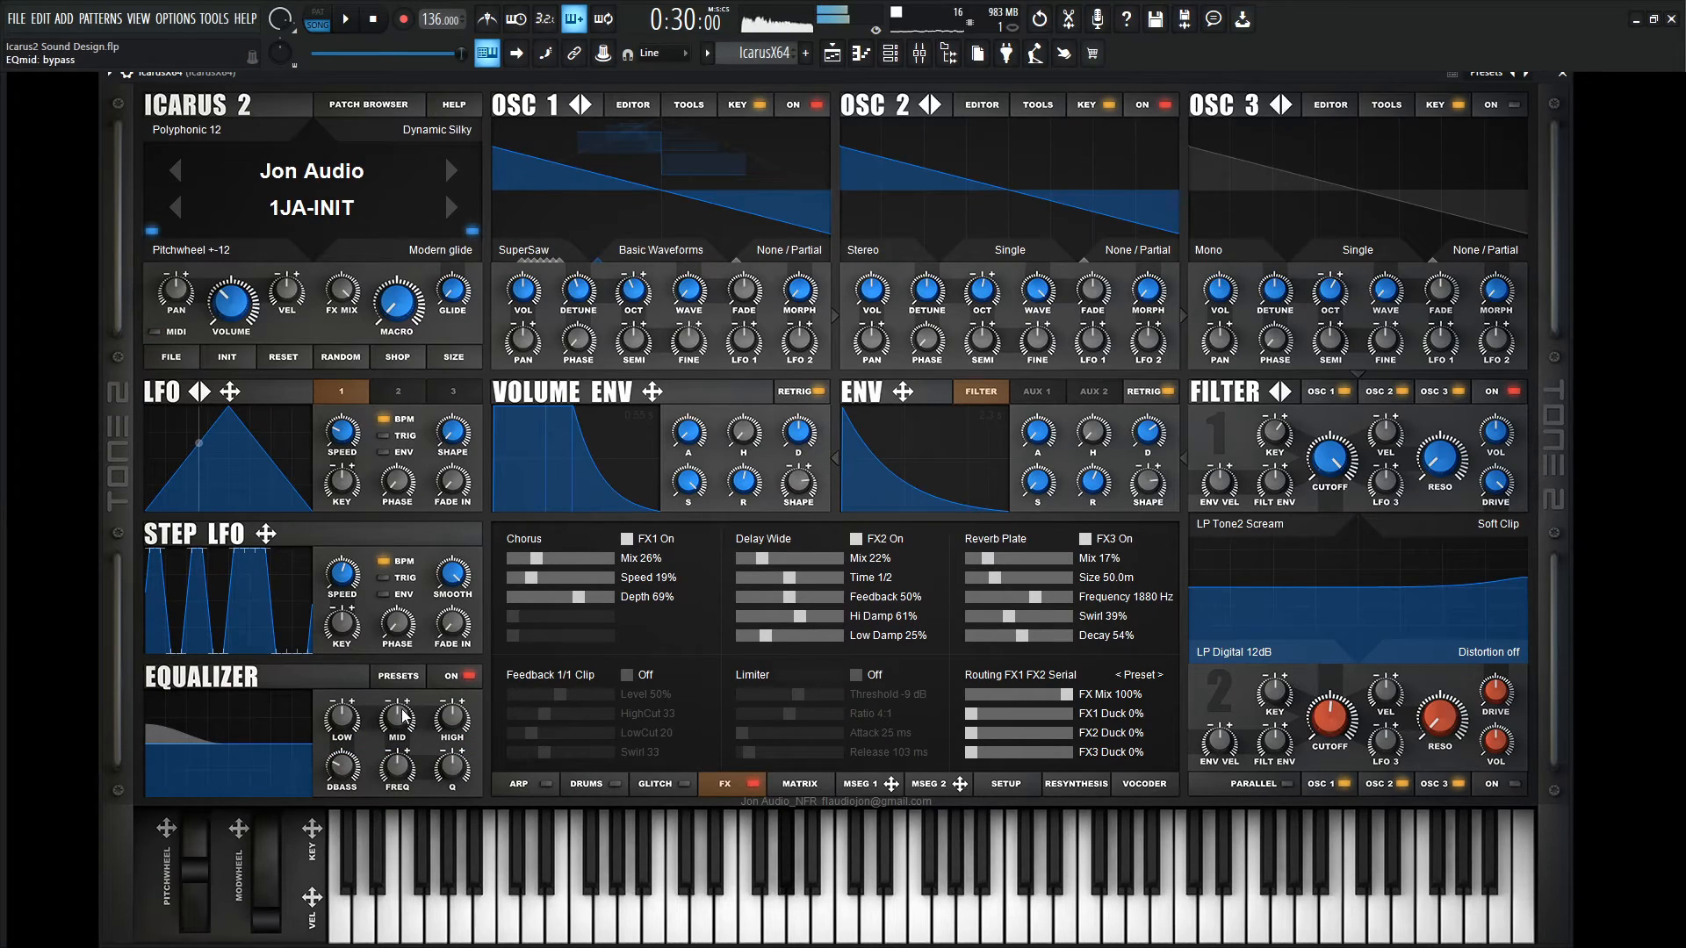
drag(402, 715, 405, 794)
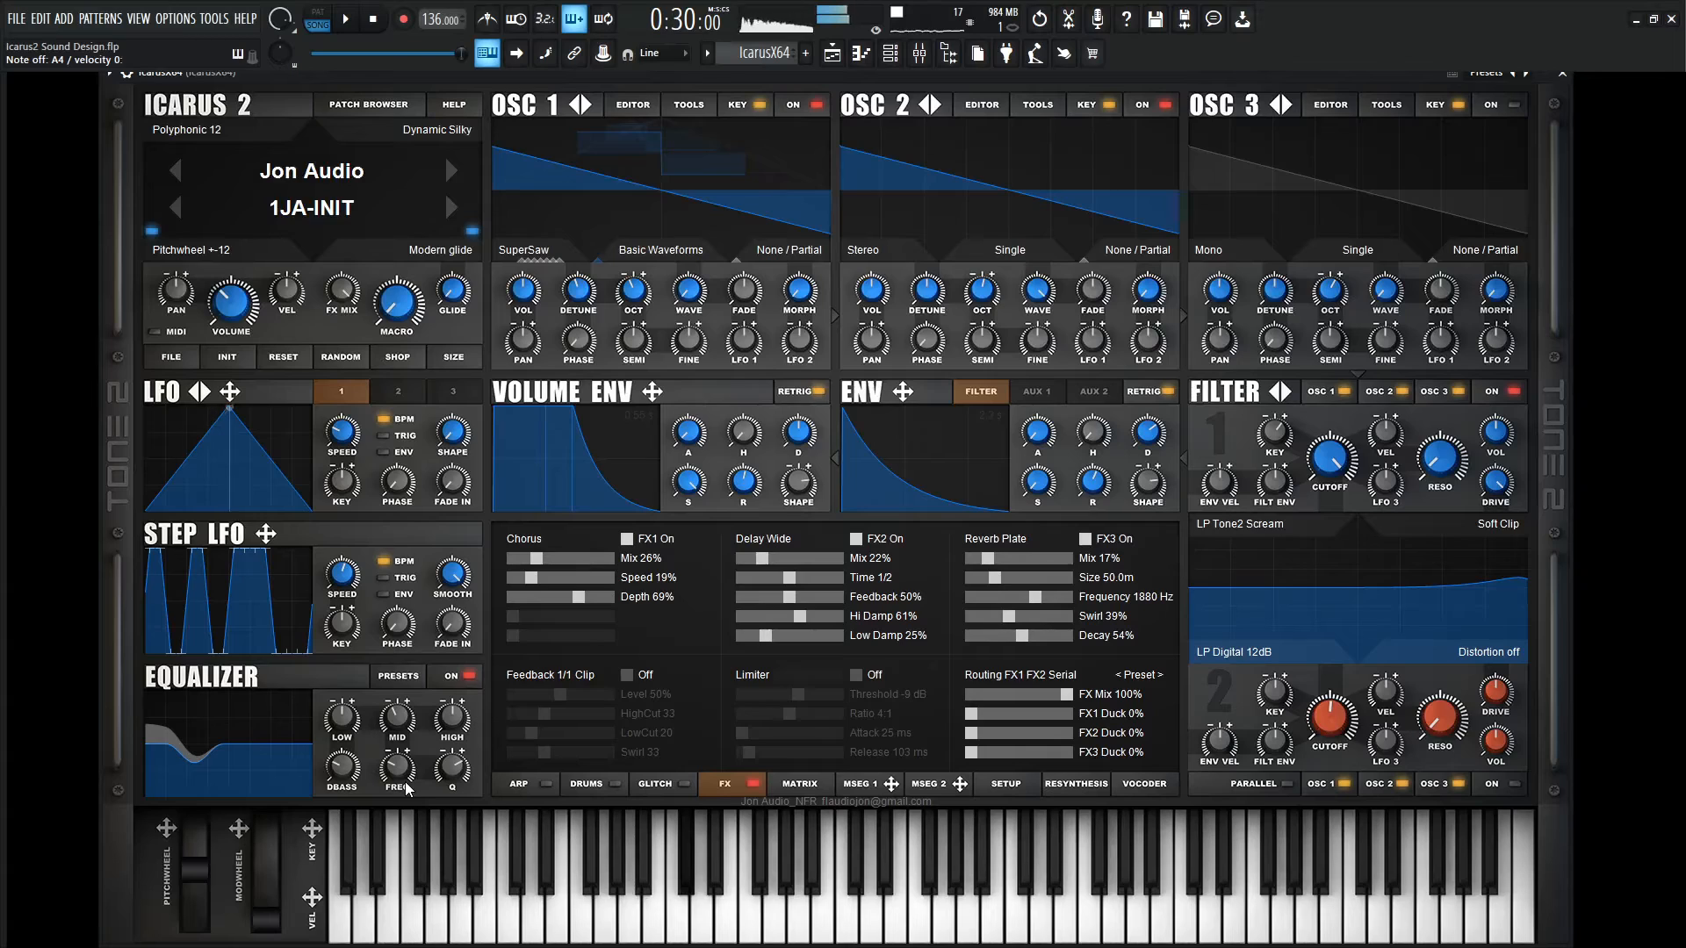
Enable the glitch sequencer and clear the pitchslide value on step 5
click(657, 784)
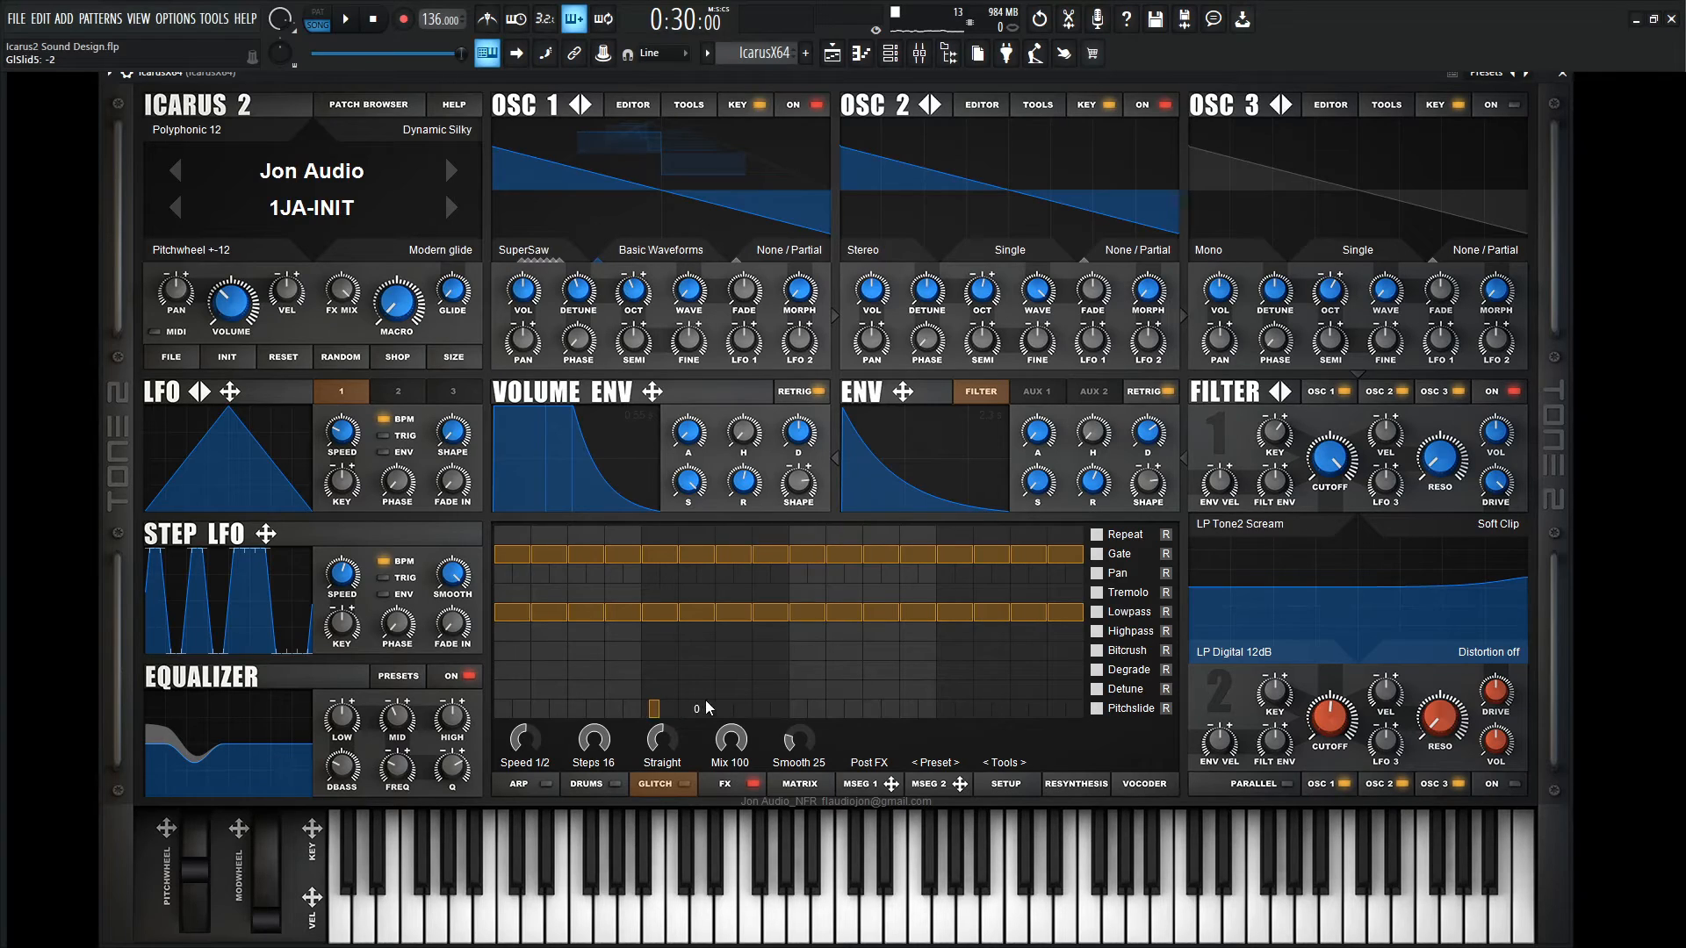
click(680, 785)
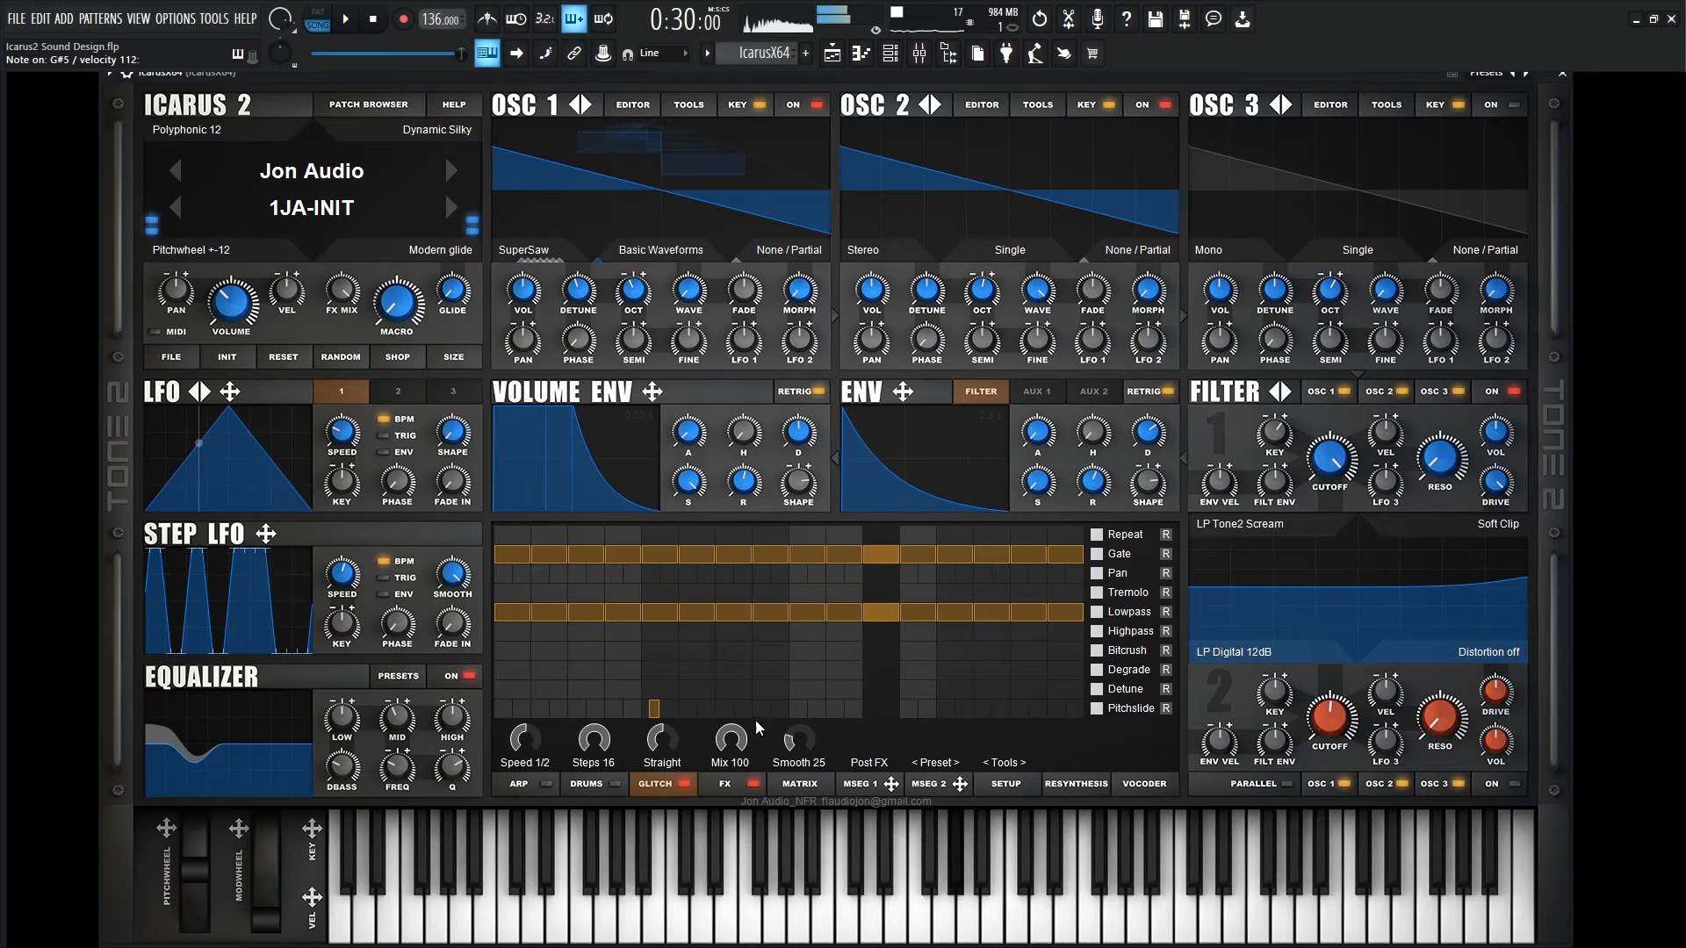
click(657, 712)
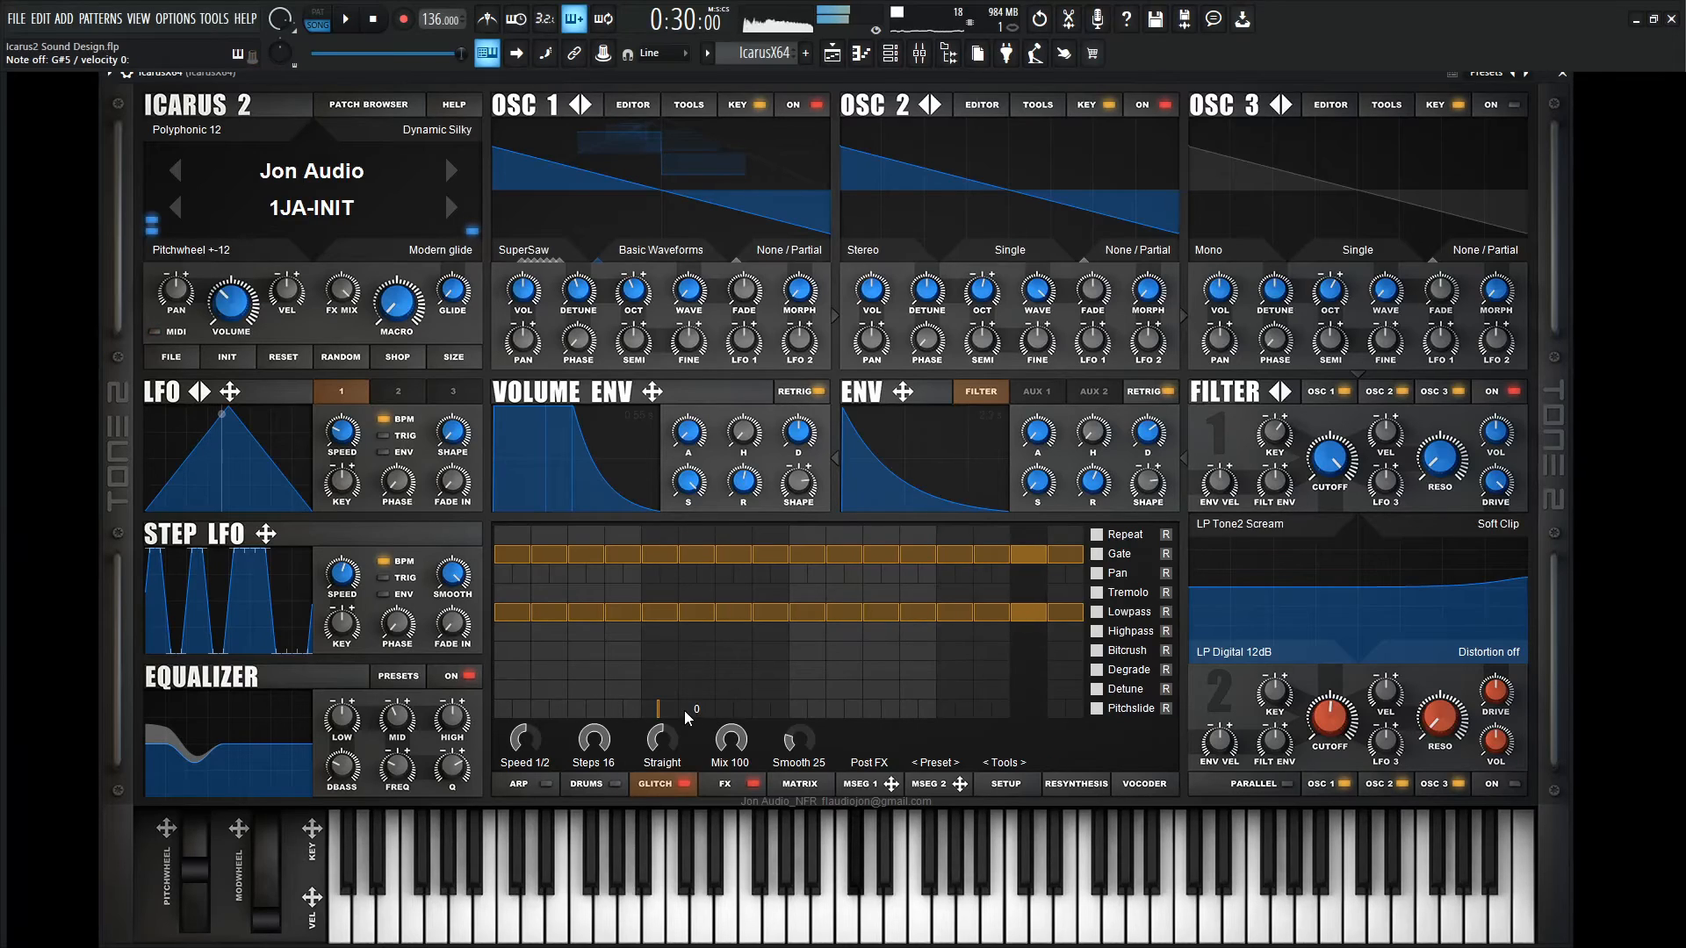
click(671, 709)
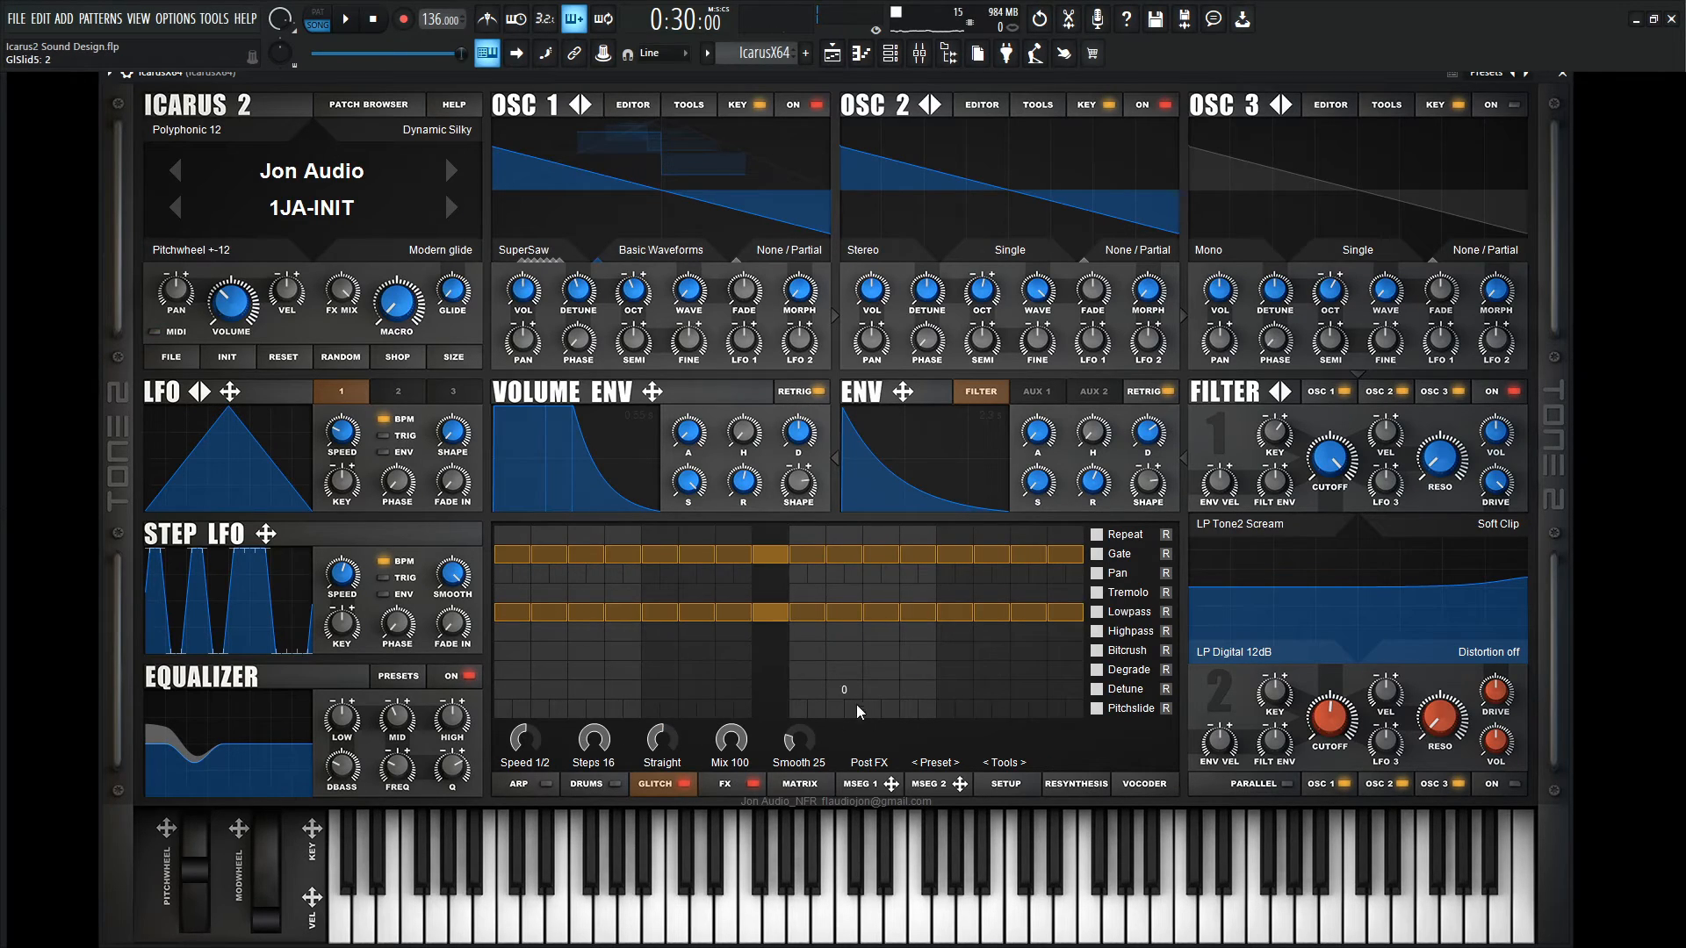
Add glitch panning alternating left and right on steps 4, 8, 12 and 16, with step 4 at -58 and step 8 at 73
click(1097, 574)
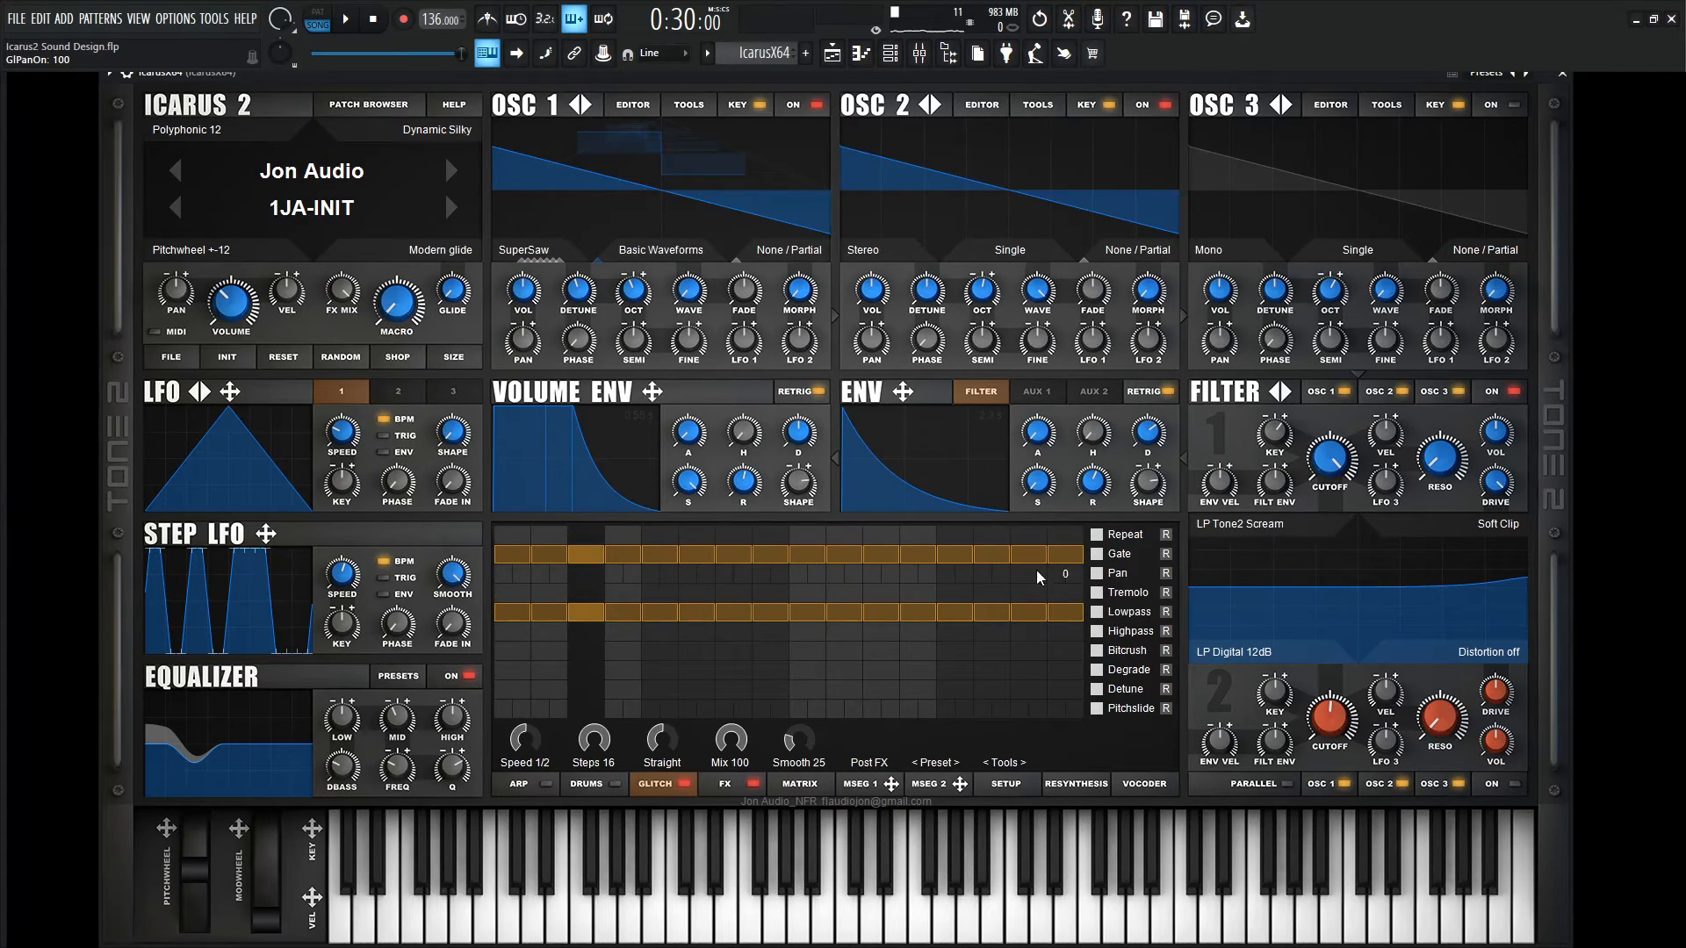
click(613, 576)
click(777, 581)
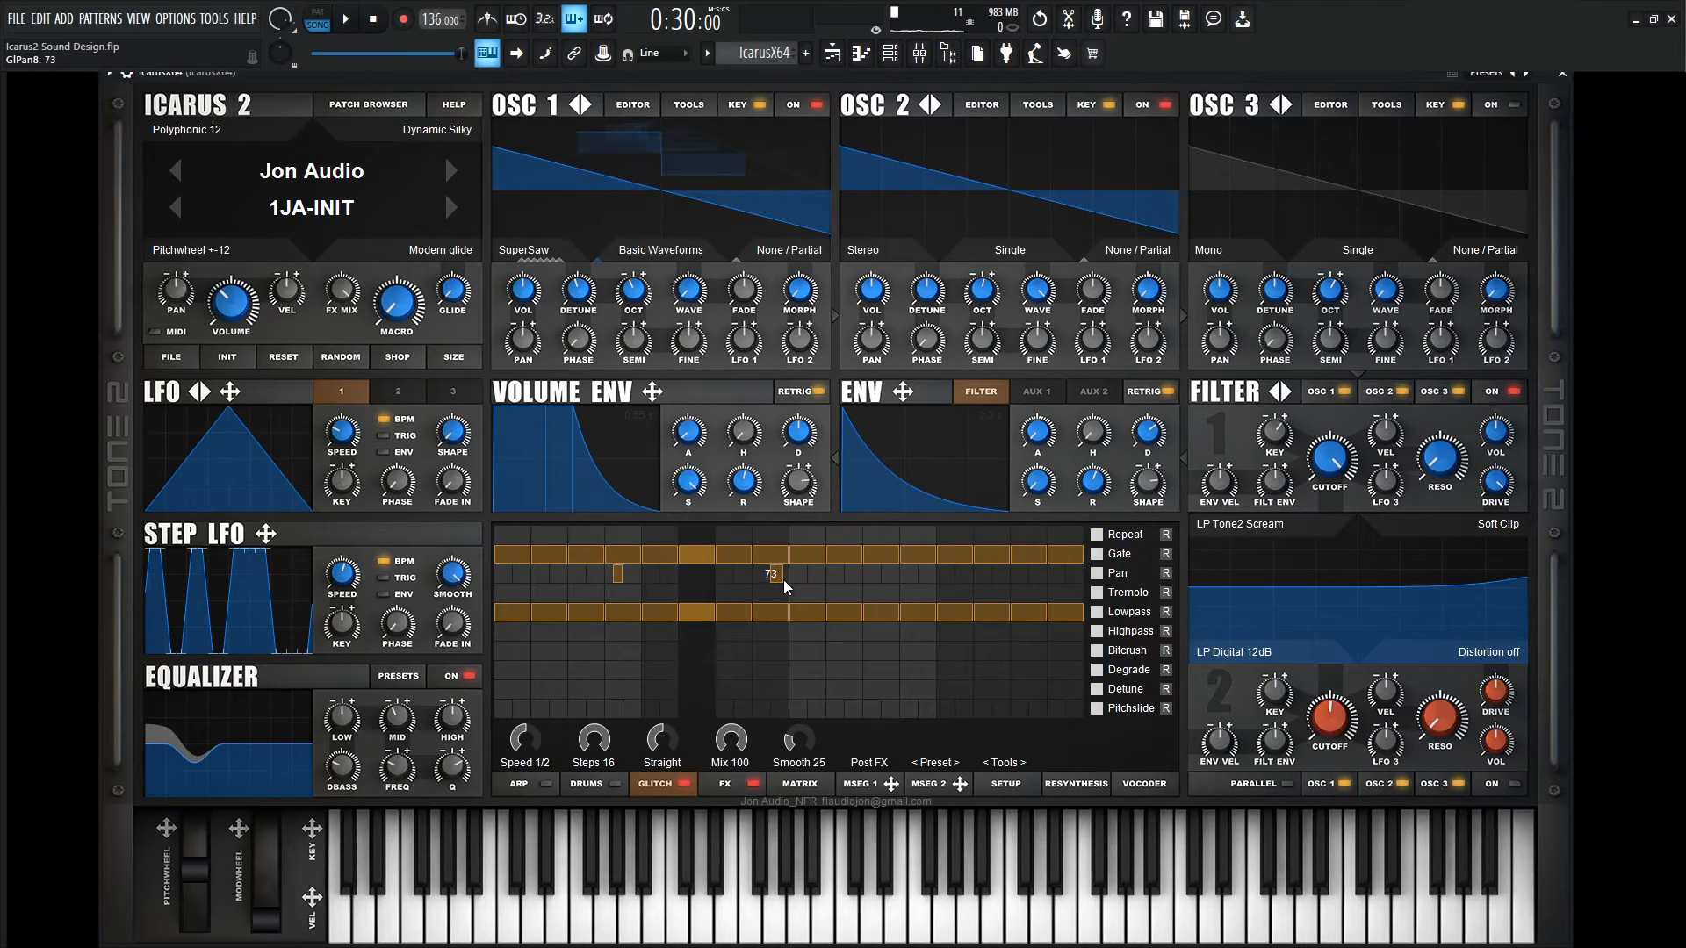
click(614, 575)
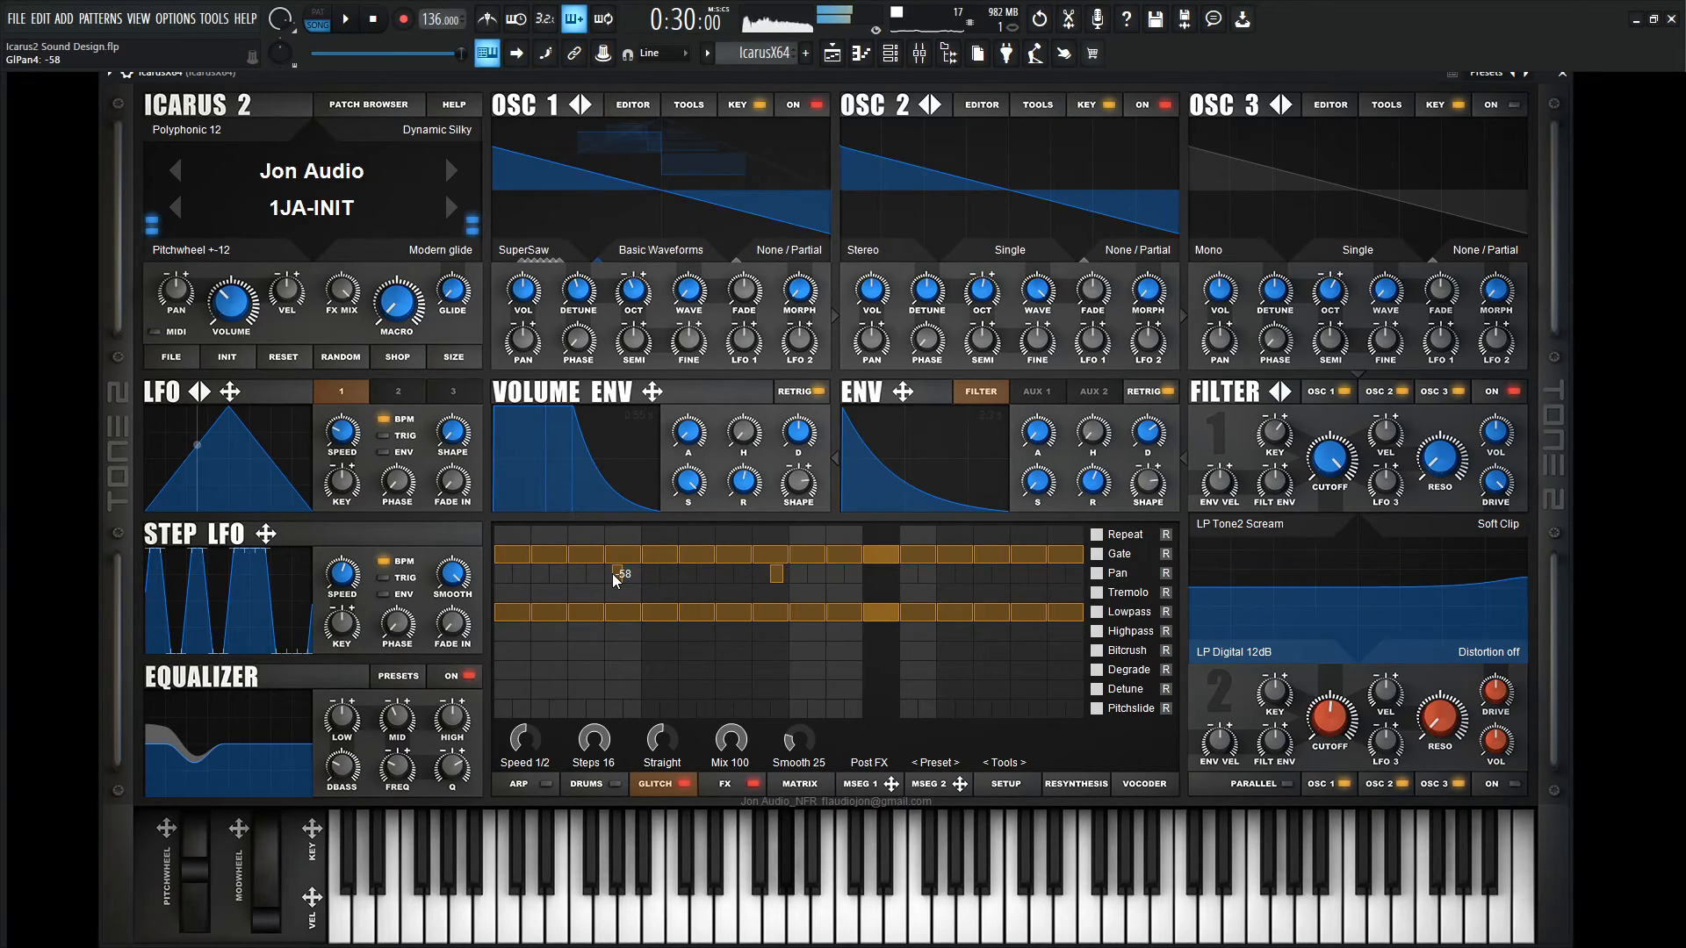
click(919, 574)
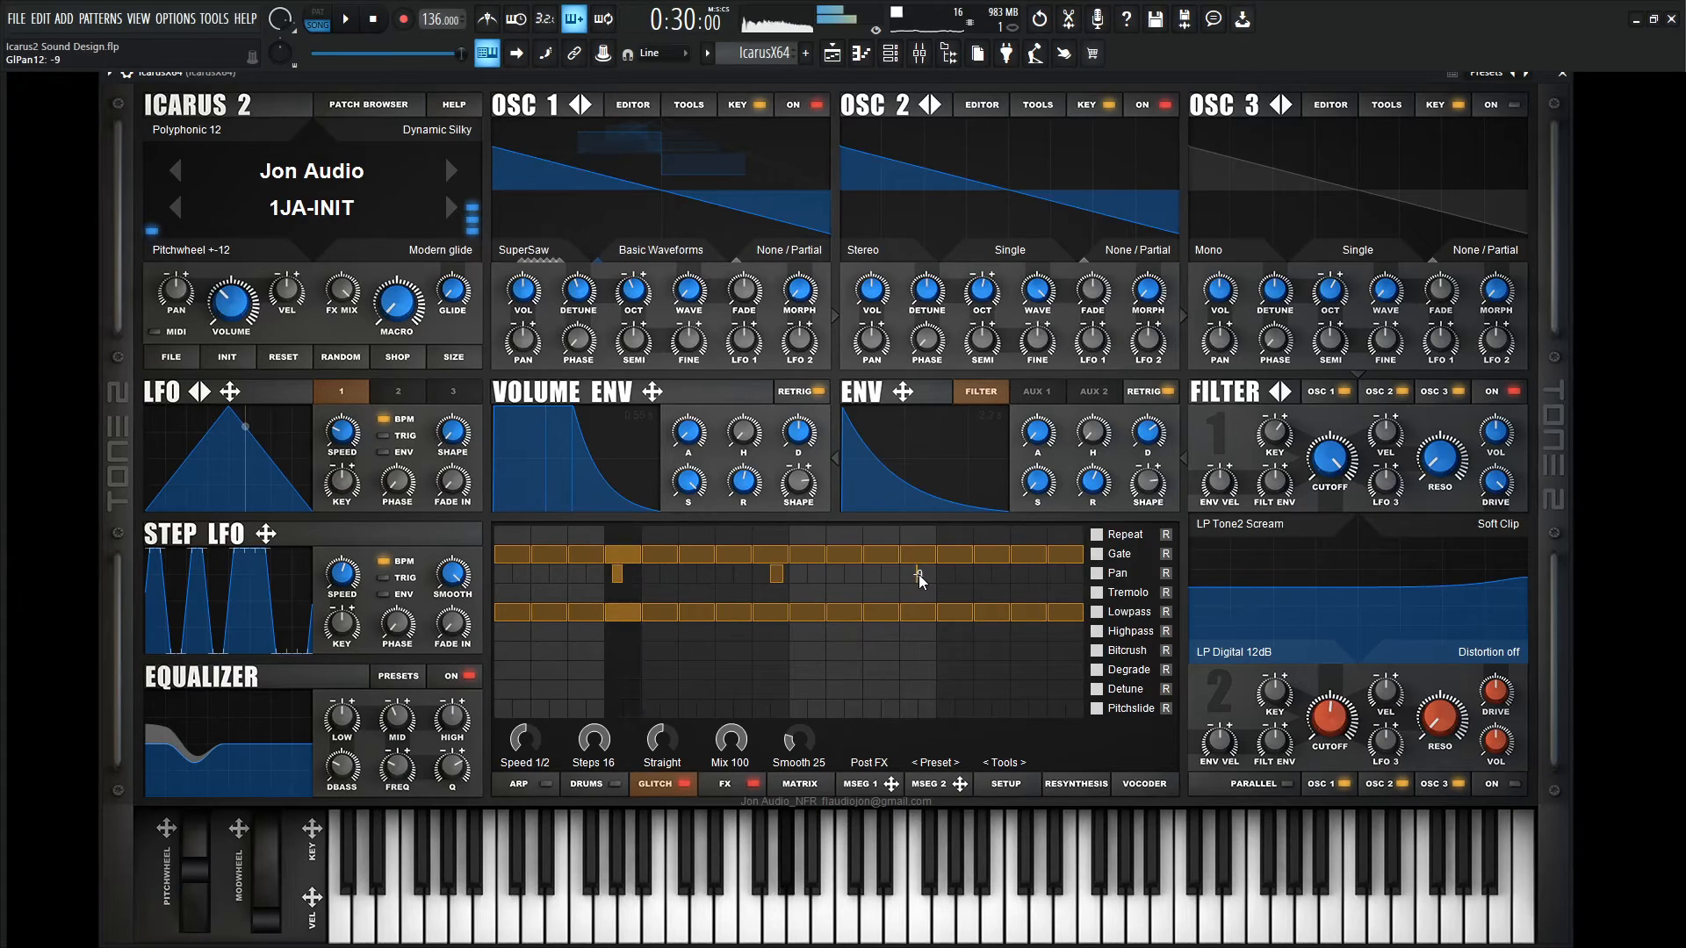
click(1066, 575)
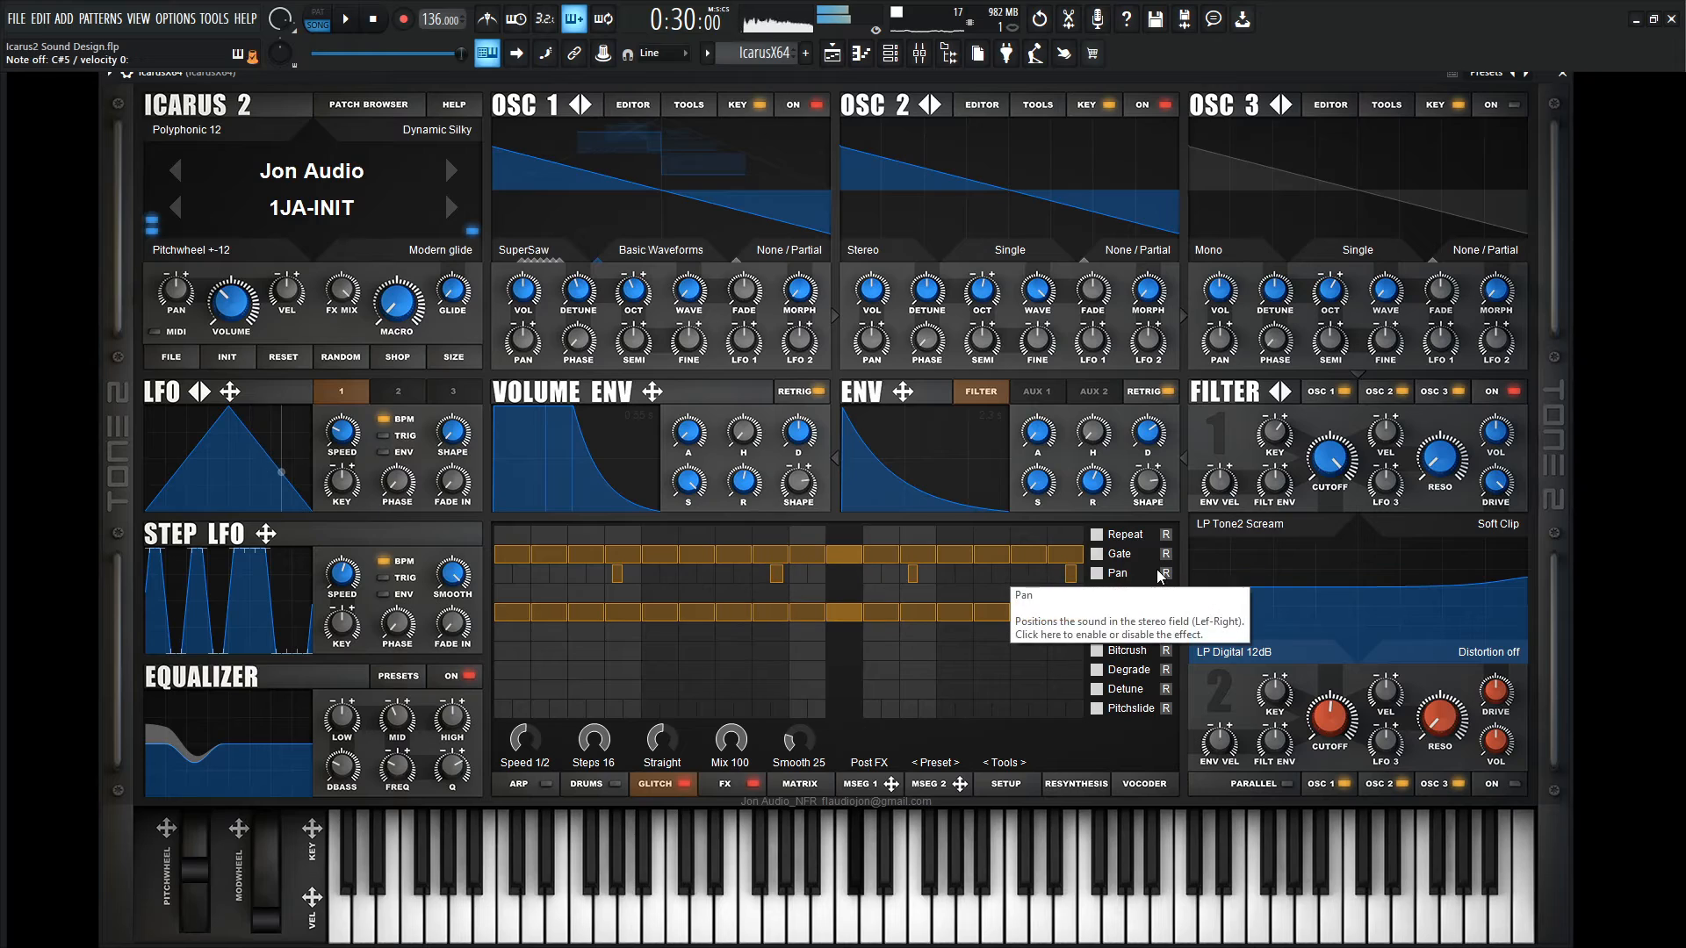
Add varying bitcrush amounts on glitch steps 1, 3, 5, 7, 9, 11 and 13, such as 42 on step 3
click(513, 651)
click(575, 651)
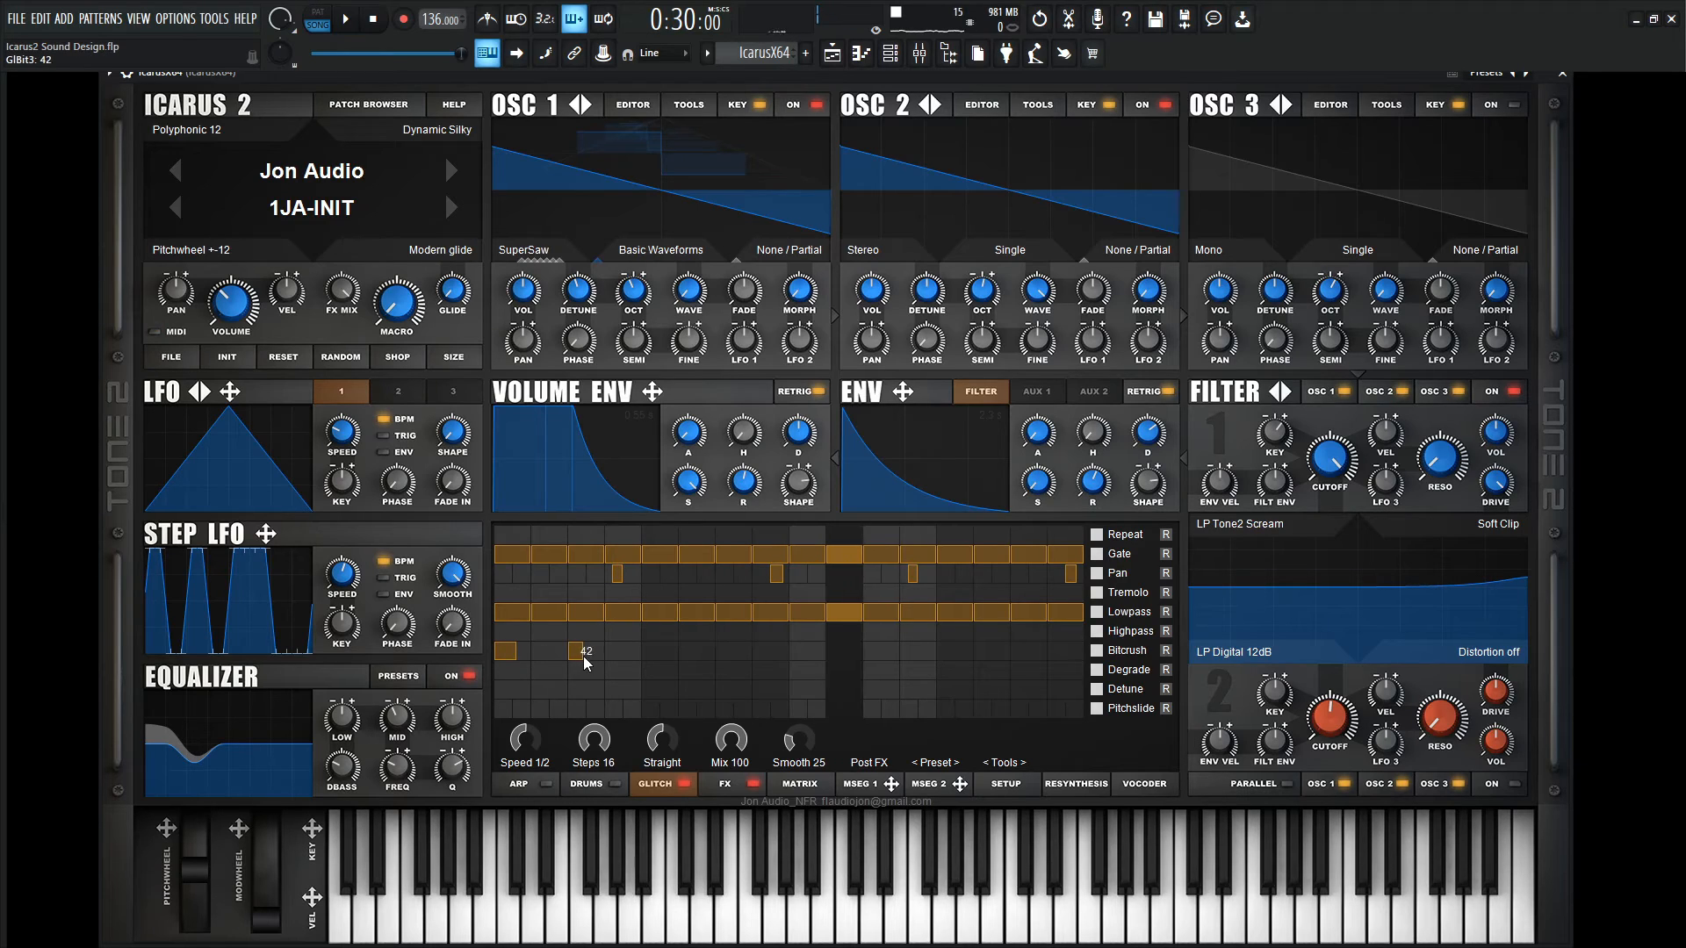
click(660, 652)
click(734, 651)
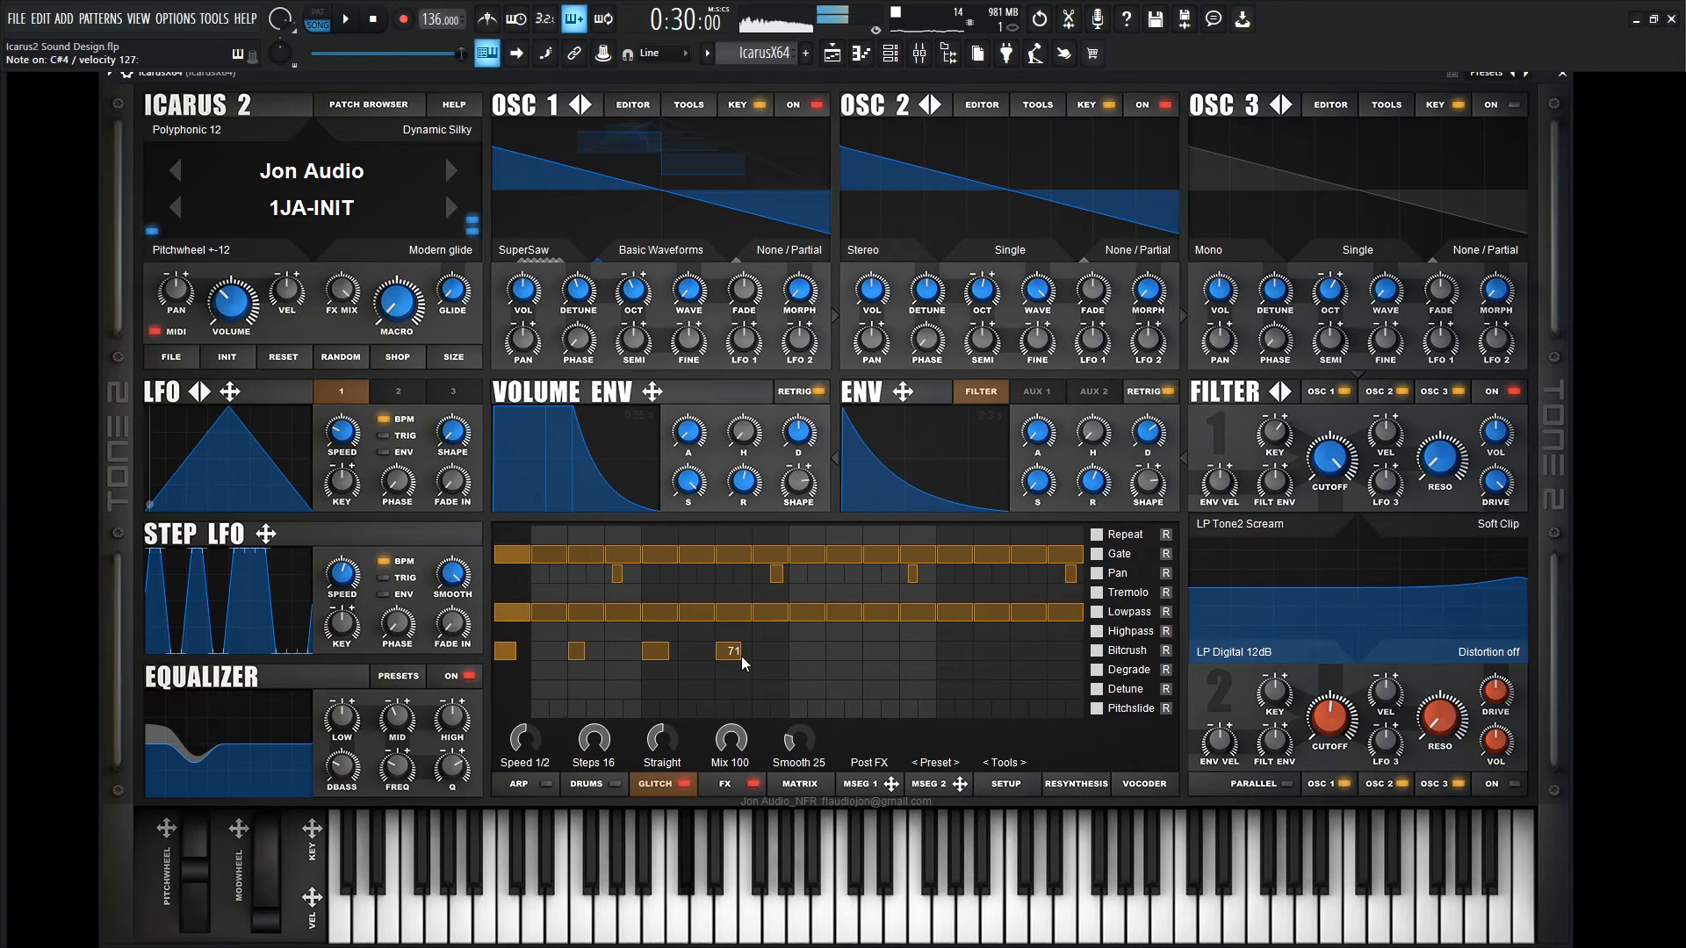
click(807, 657)
click(876, 655)
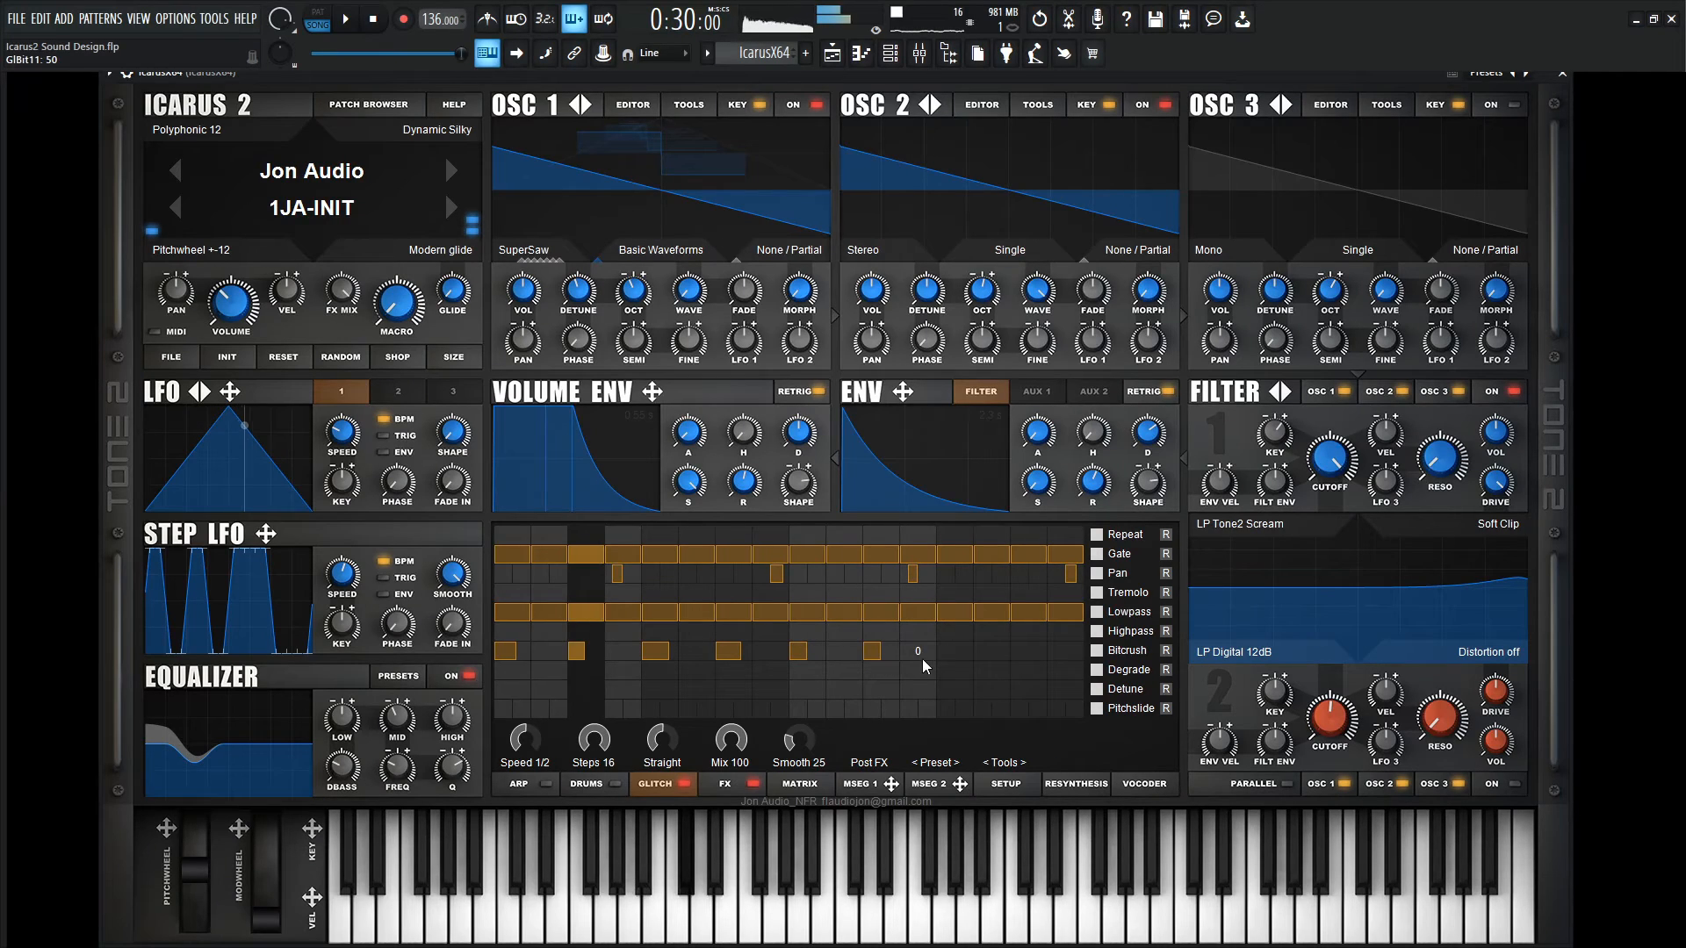
click(937, 655)
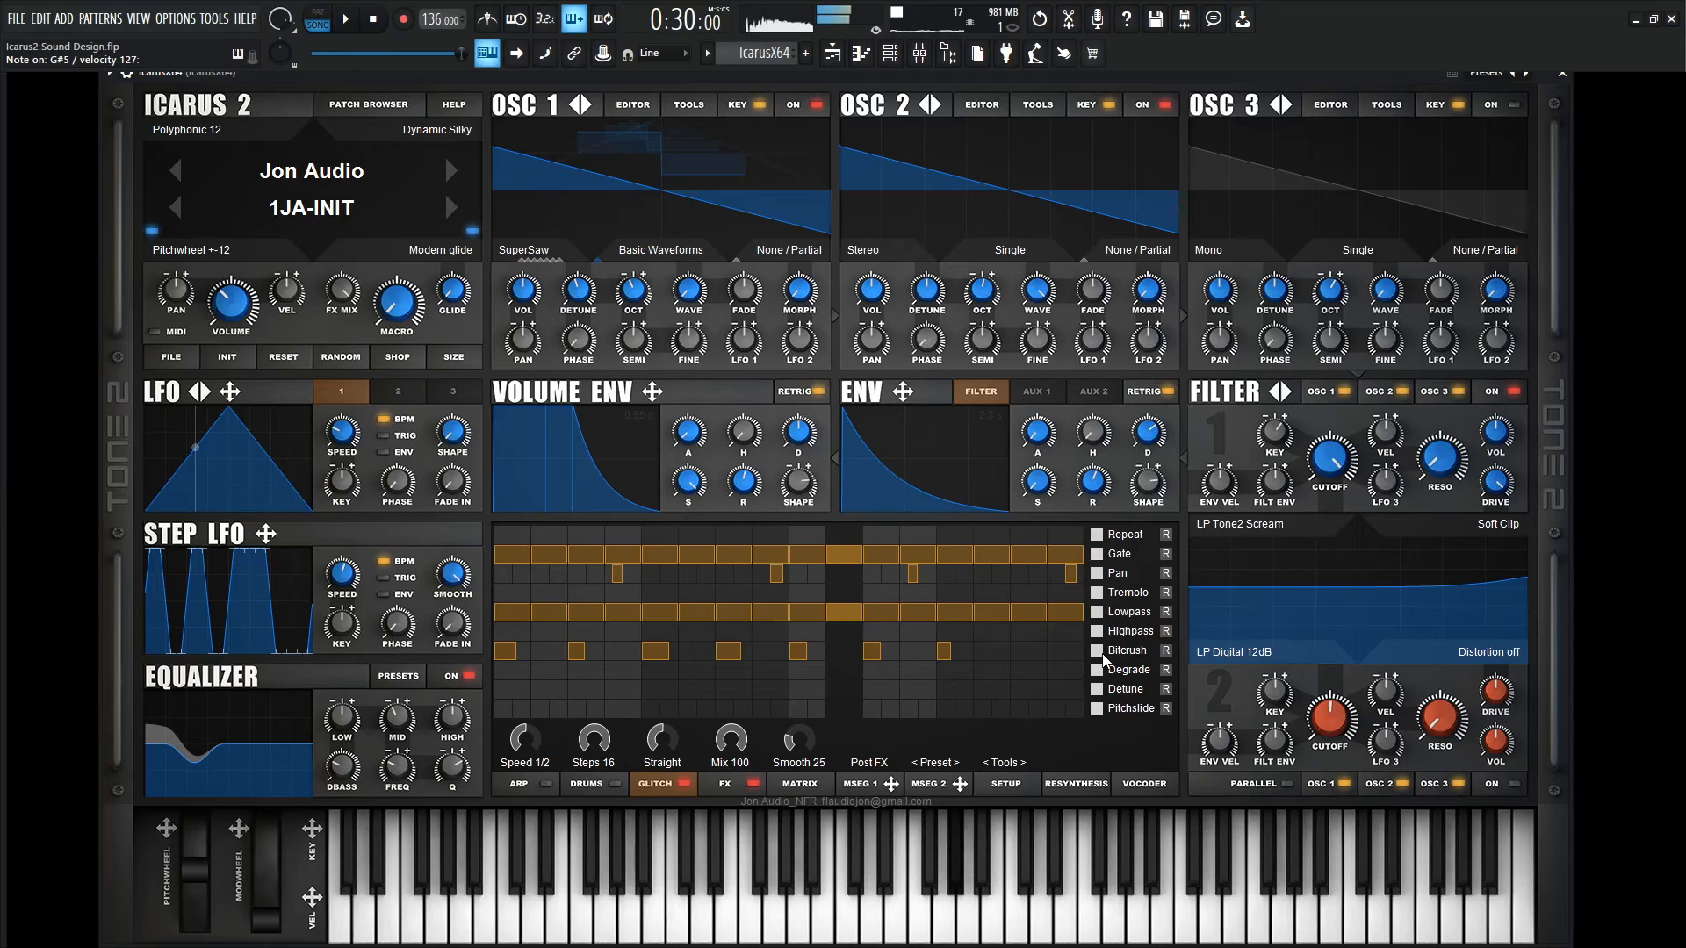
Add degrade on every odd glitch step from 1 to 15, including 3953 on step 1 and 5445 on steps 5 and 13
click(509, 672)
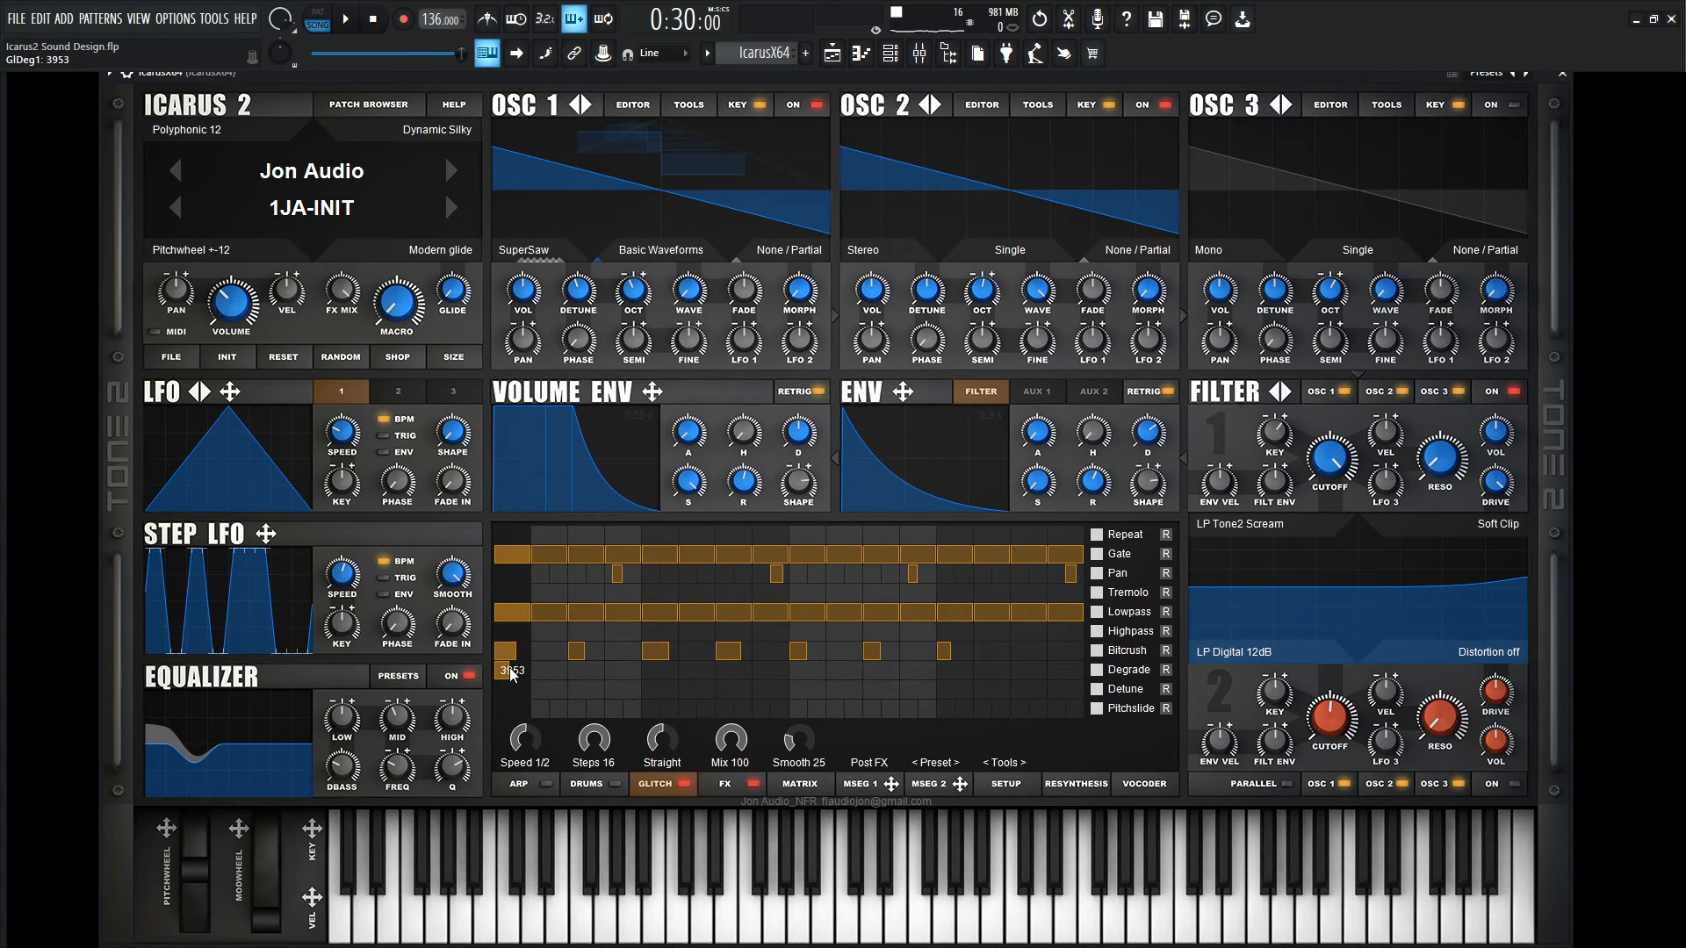
click(577, 672)
click(650, 673)
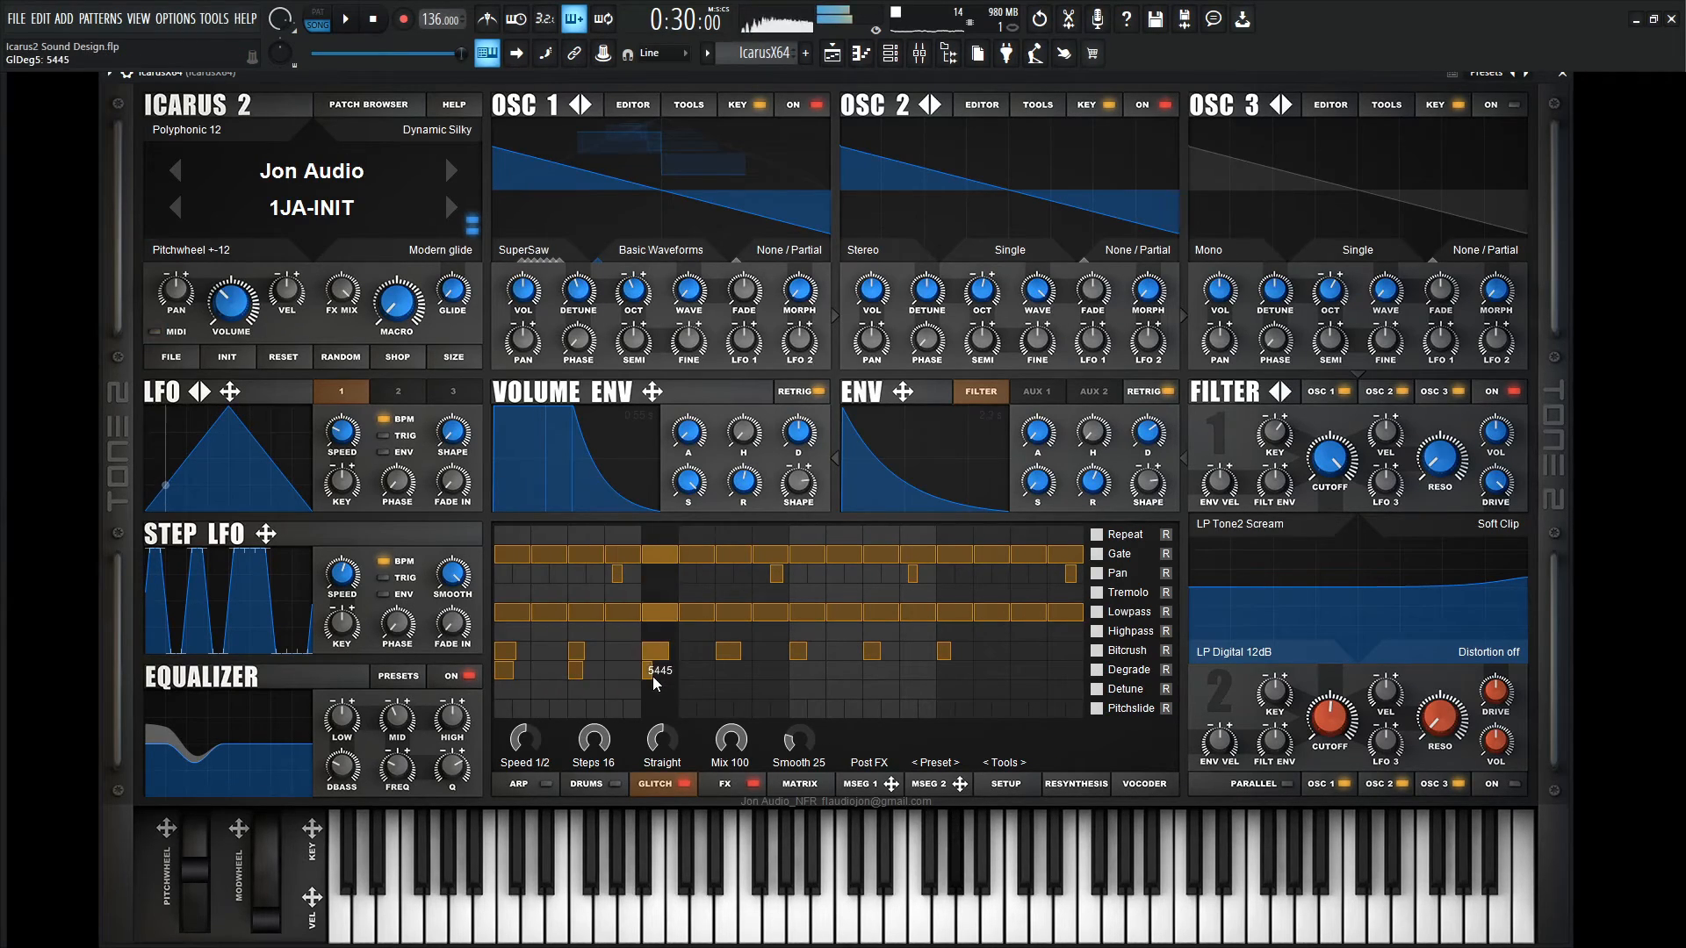
click(725, 674)
click(798, 673)
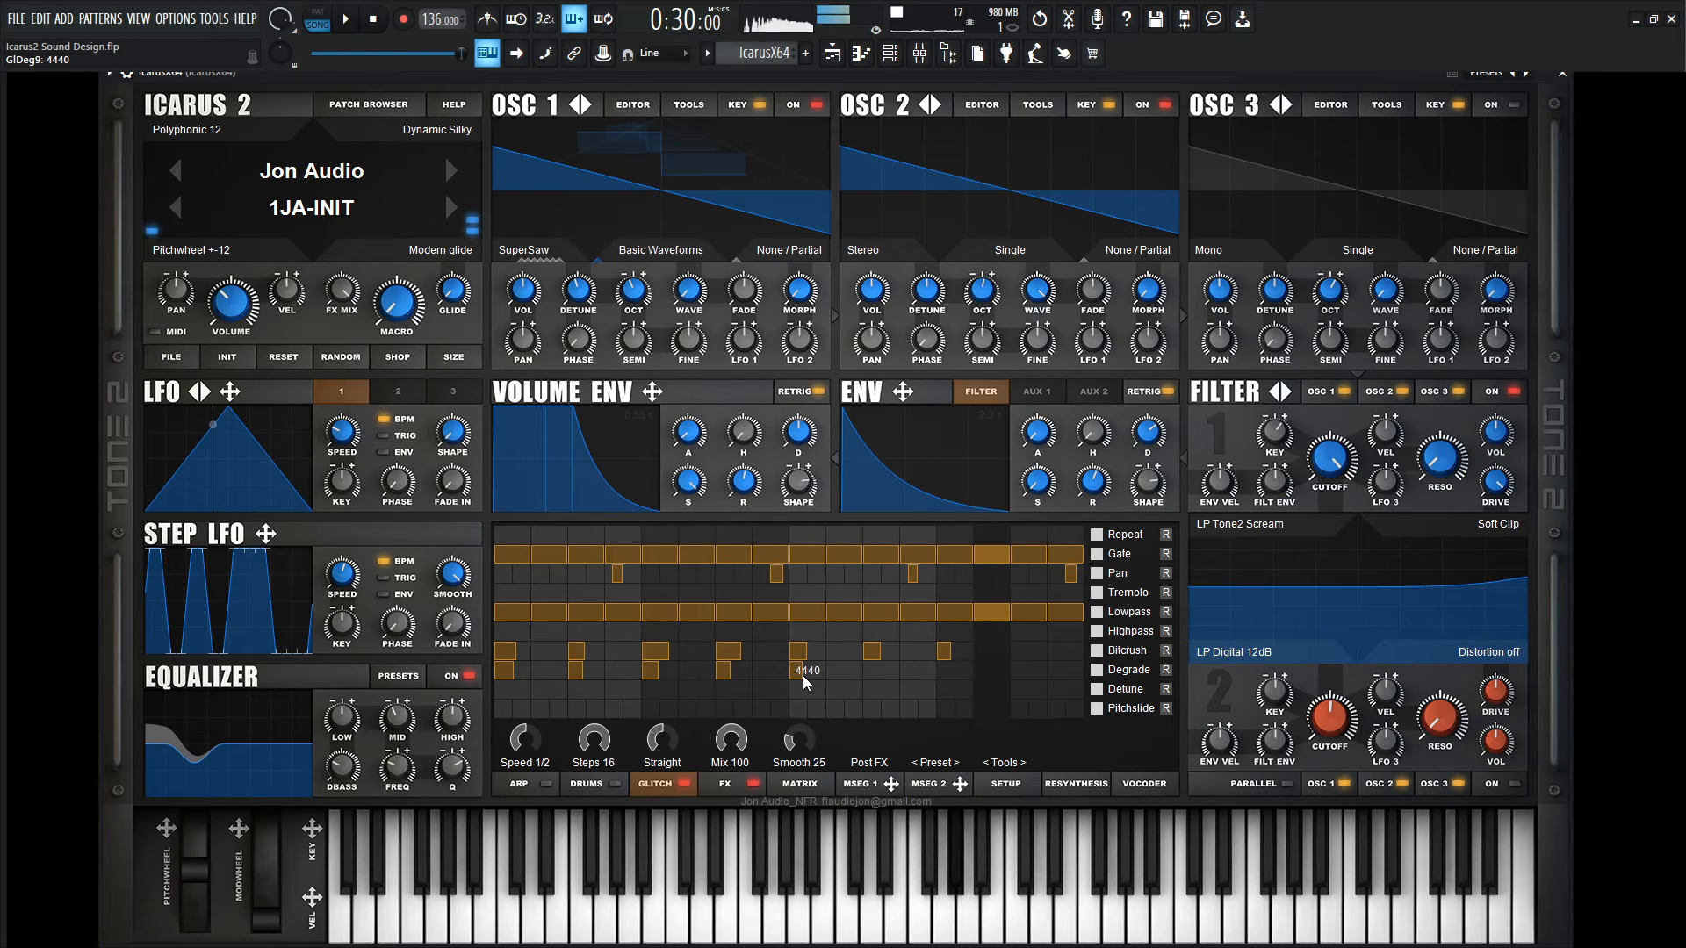
click(871, 674)
click(944, 673)
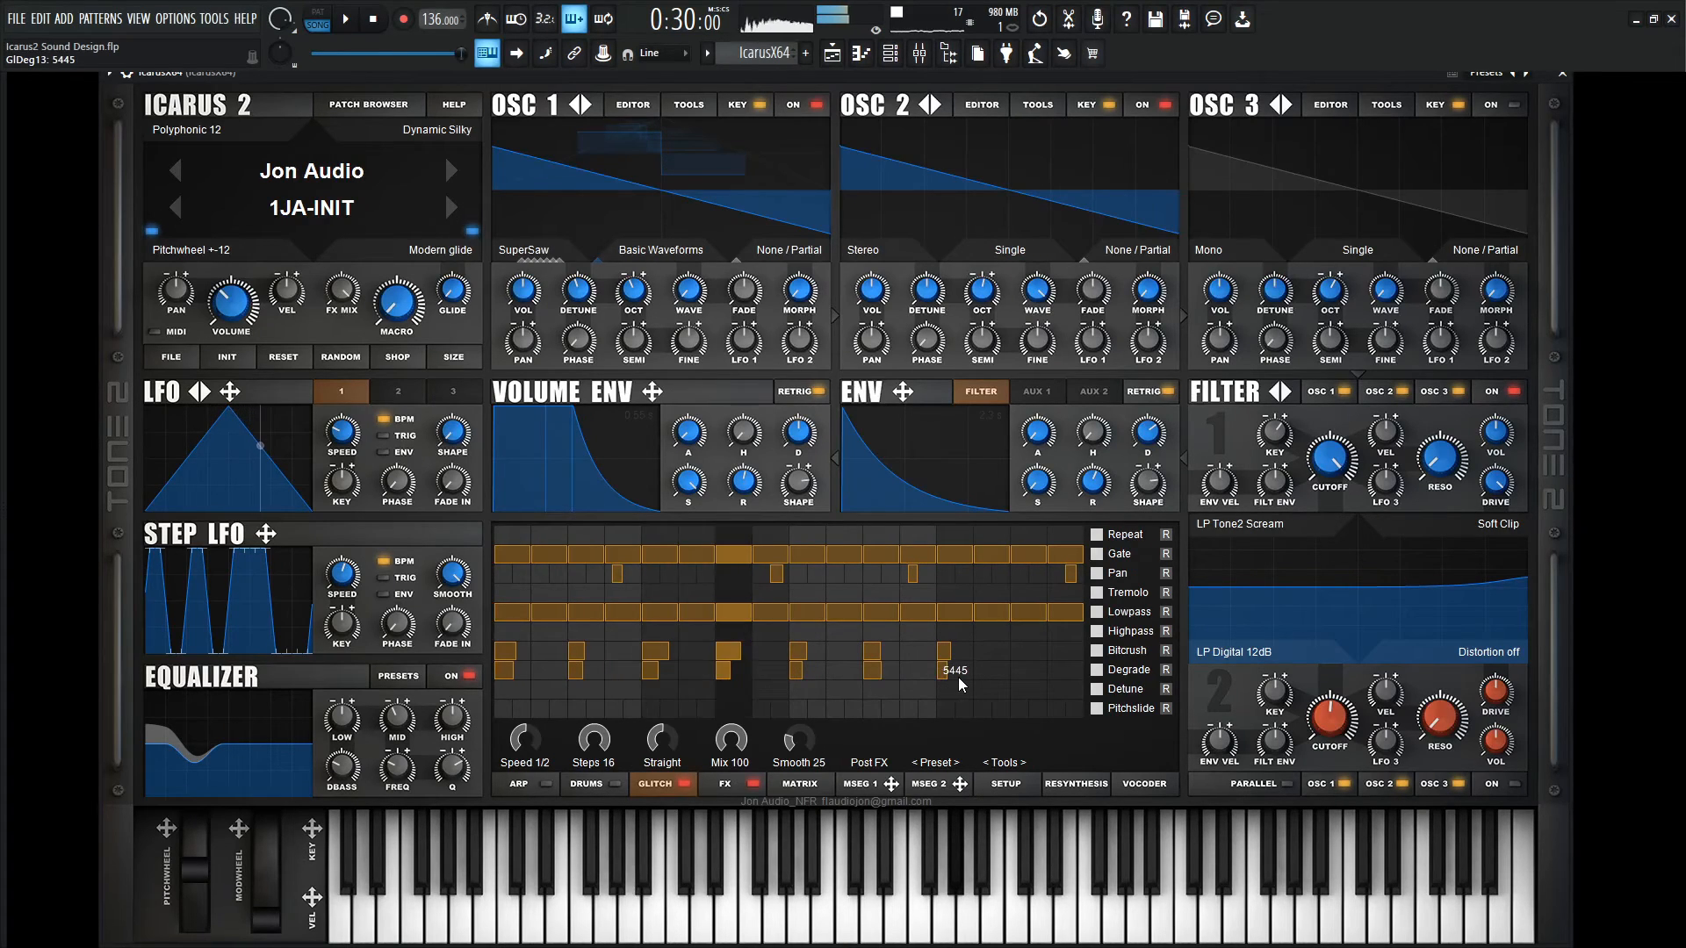
click(1019, 672)
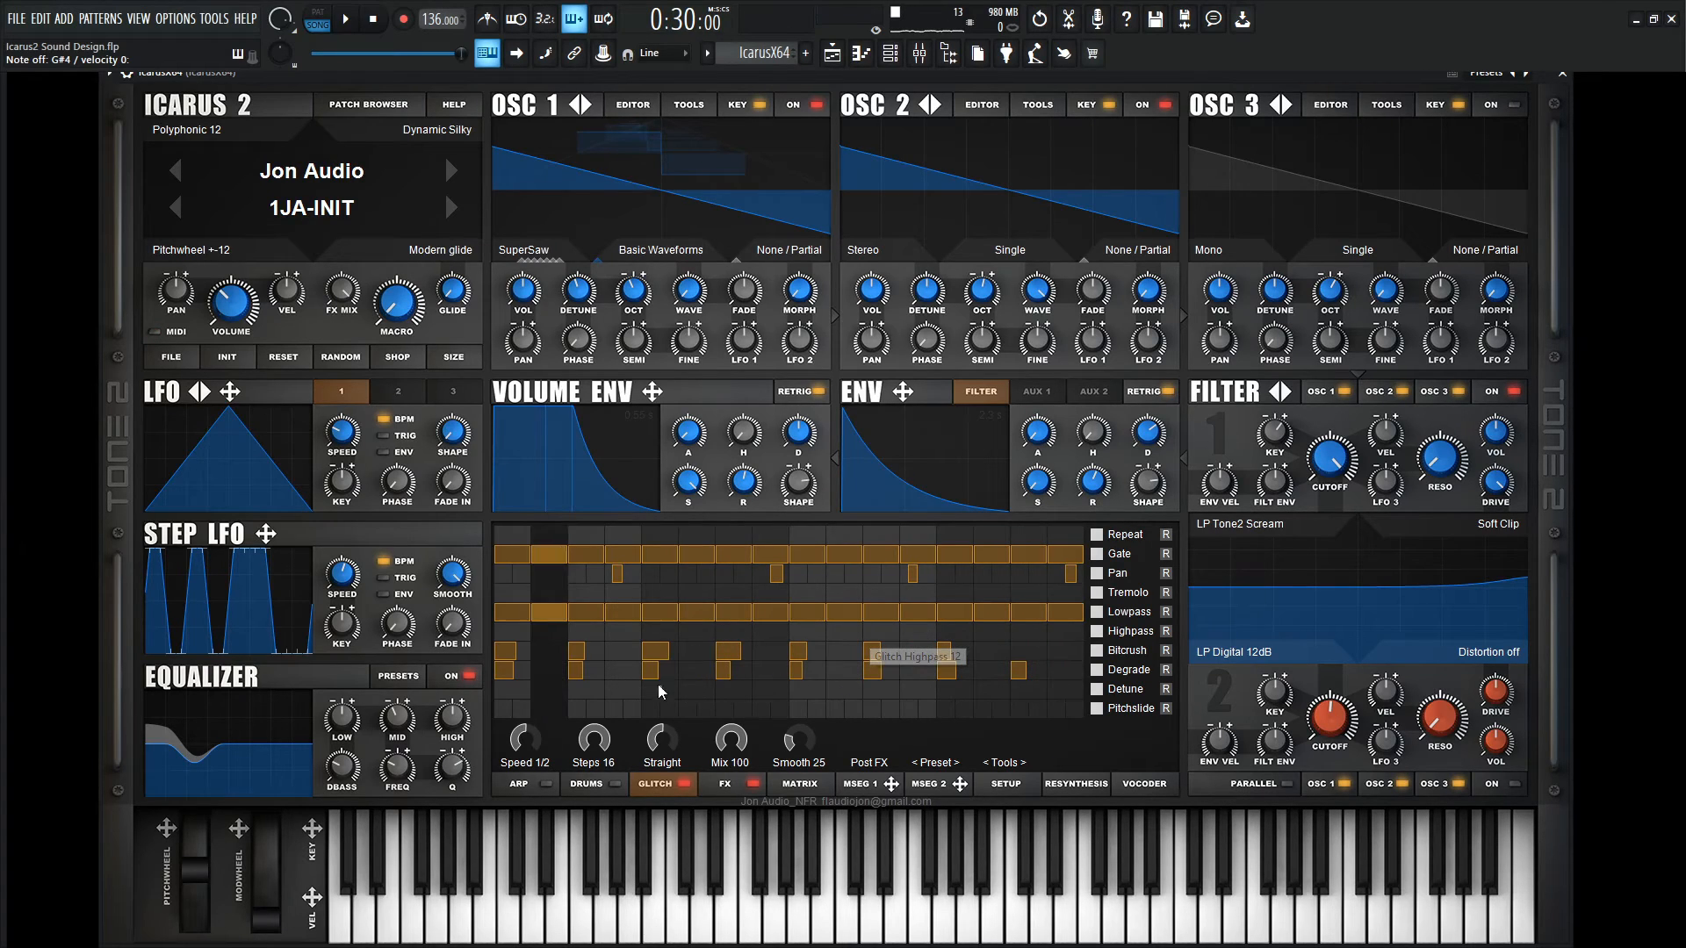
Set the glitch speed to 1 and switch on the arpeggiator with its pattern shown
drag(527, 742, 527, 715)
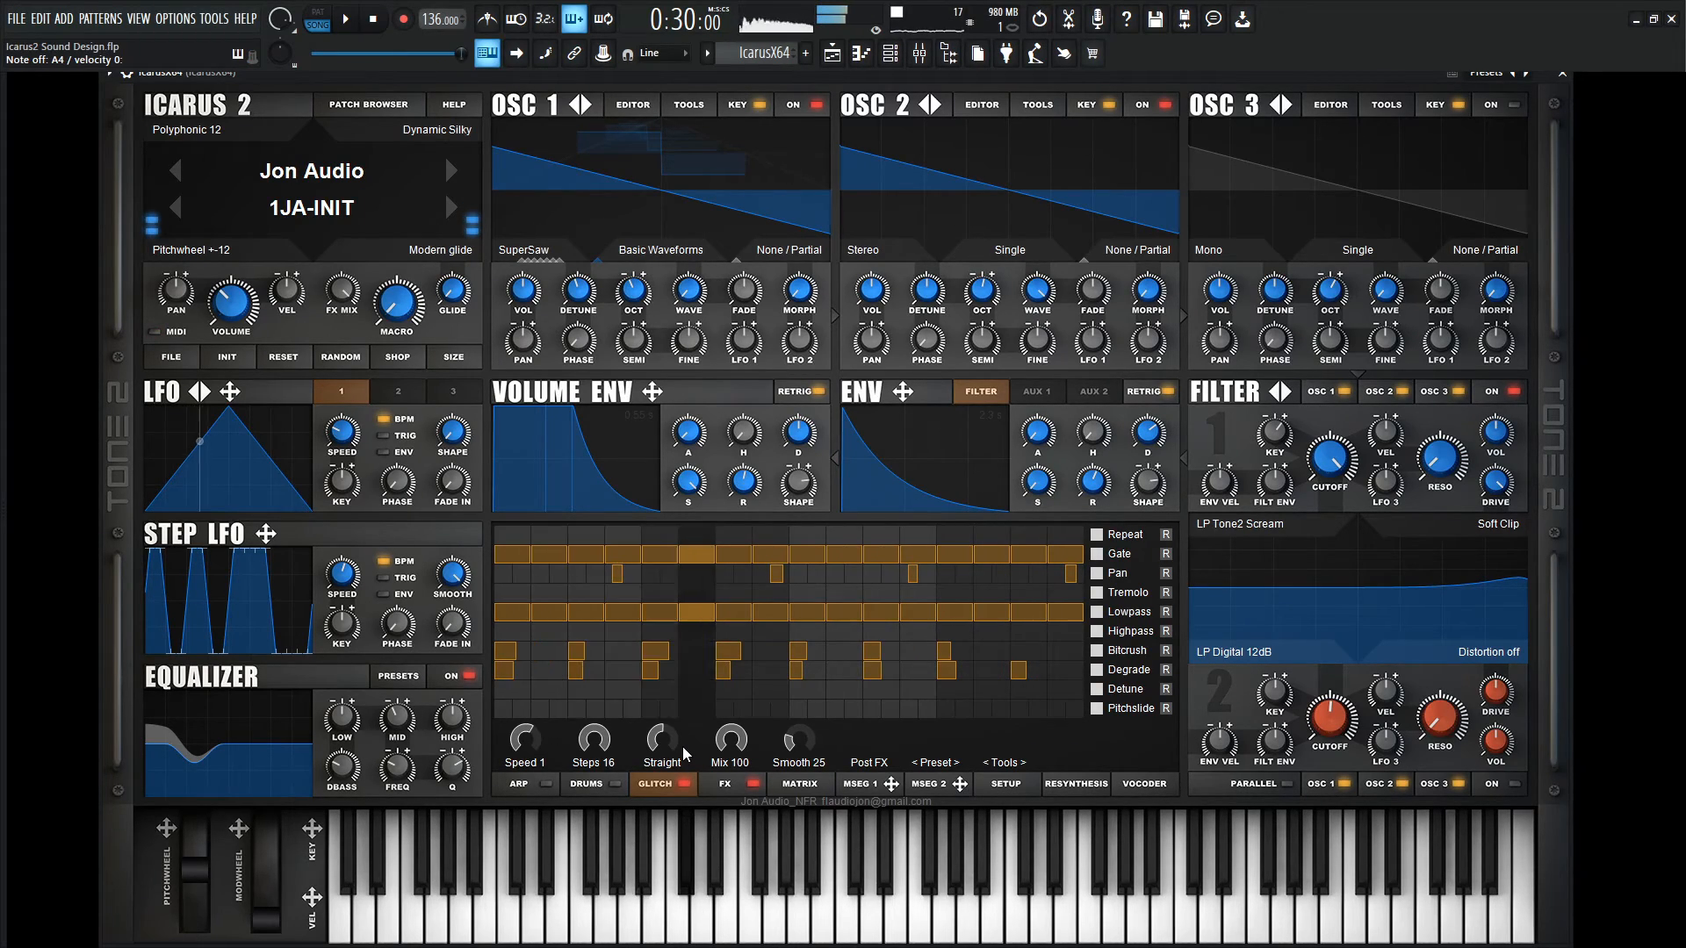
click(520, 784)
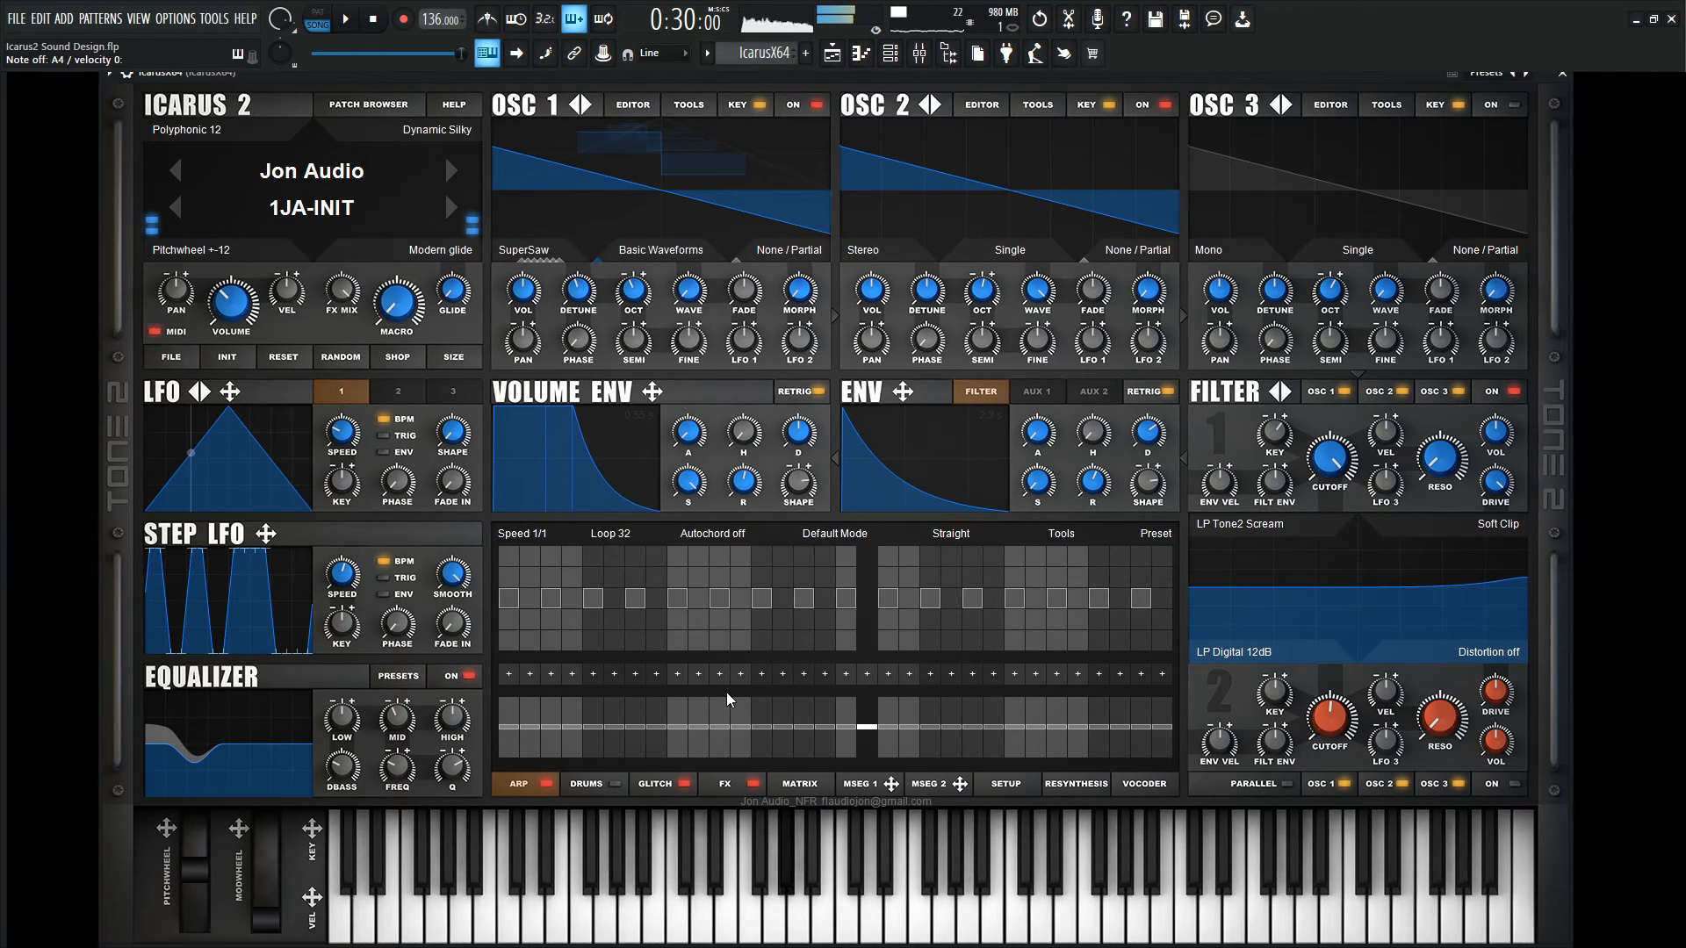
Switch off the glitch sequencer and try toggling arpeggiator note 5 and shifting it by semitones
click(683, 784)
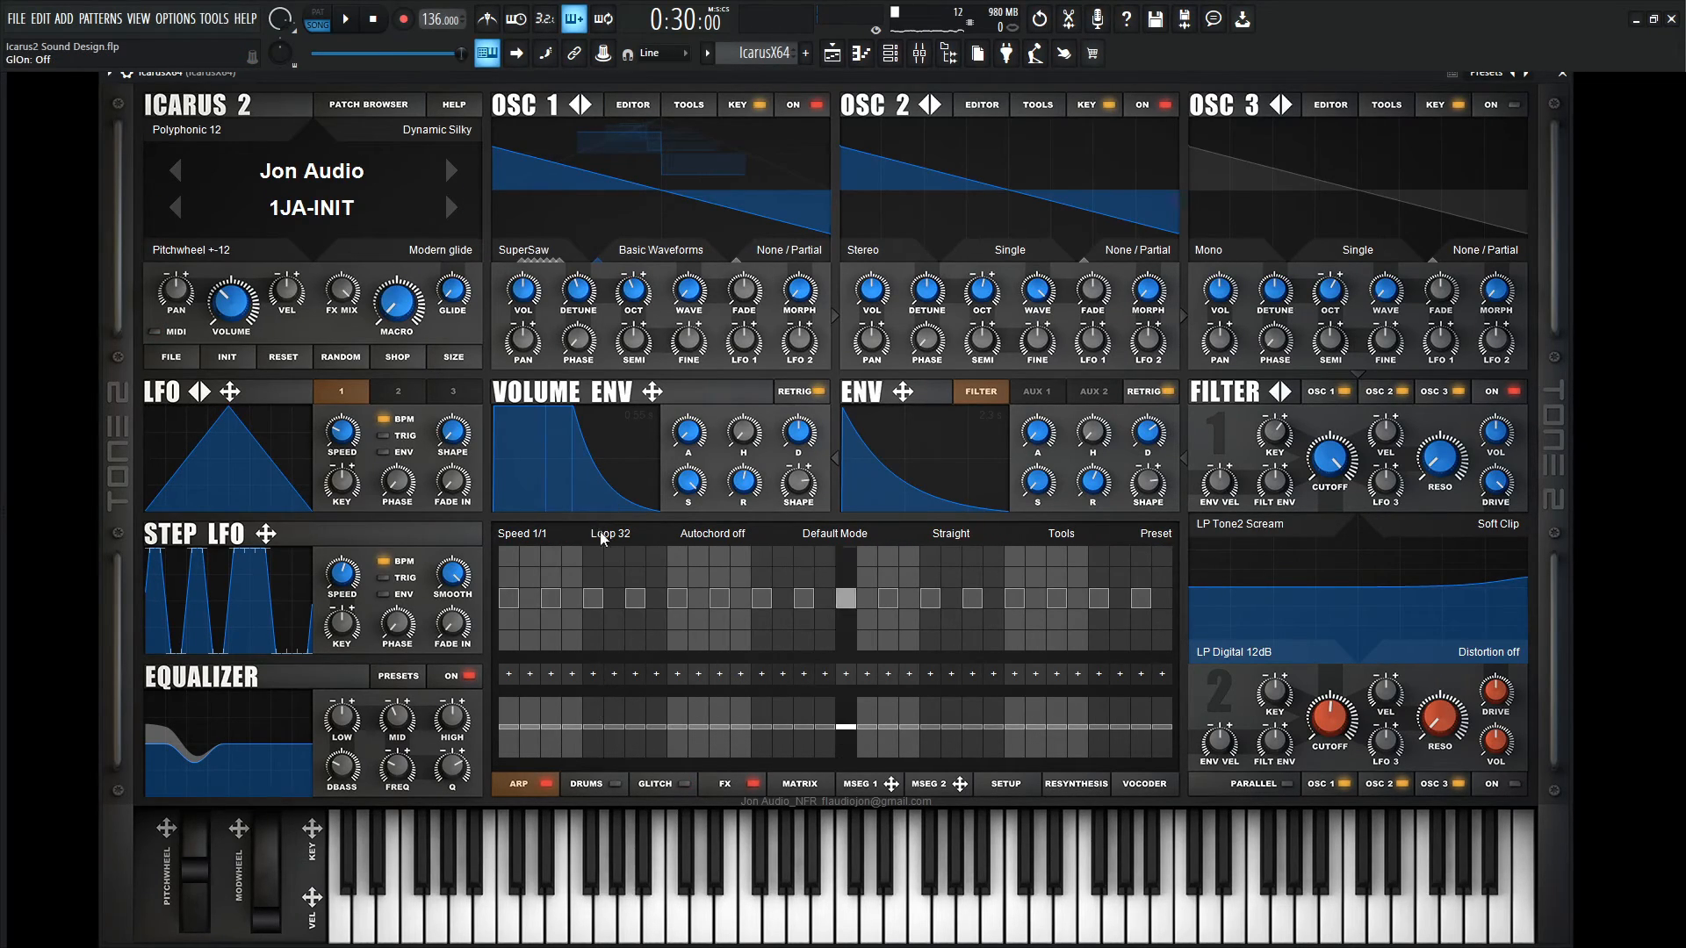
click(594, 602)
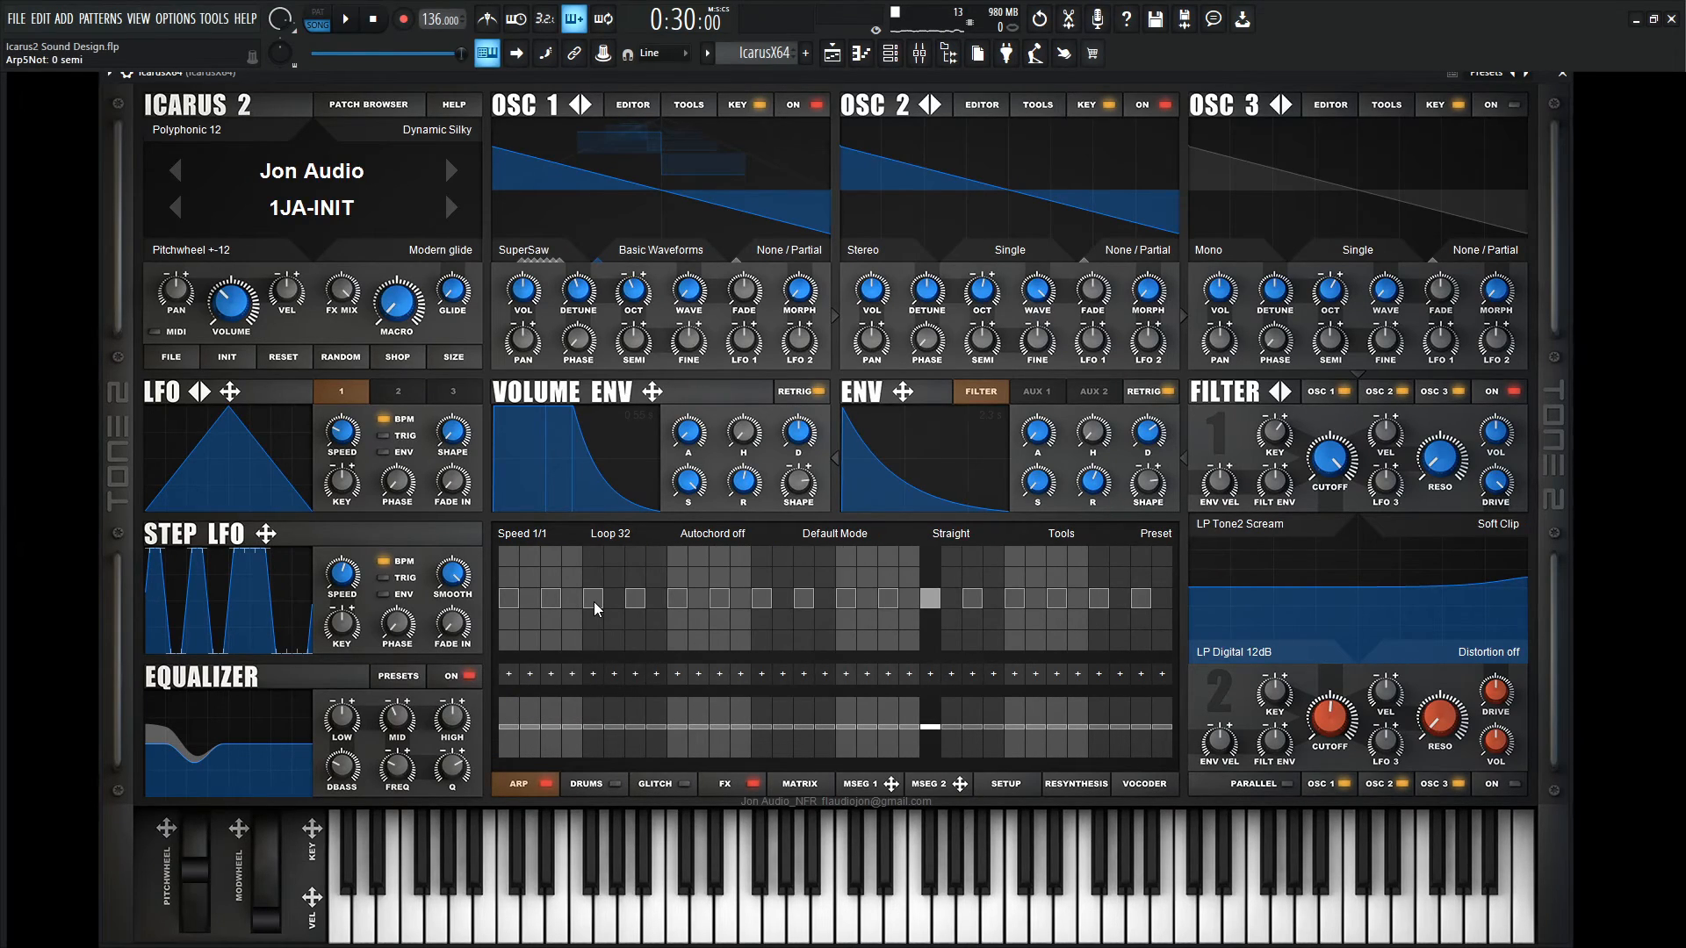
click(594, 602)
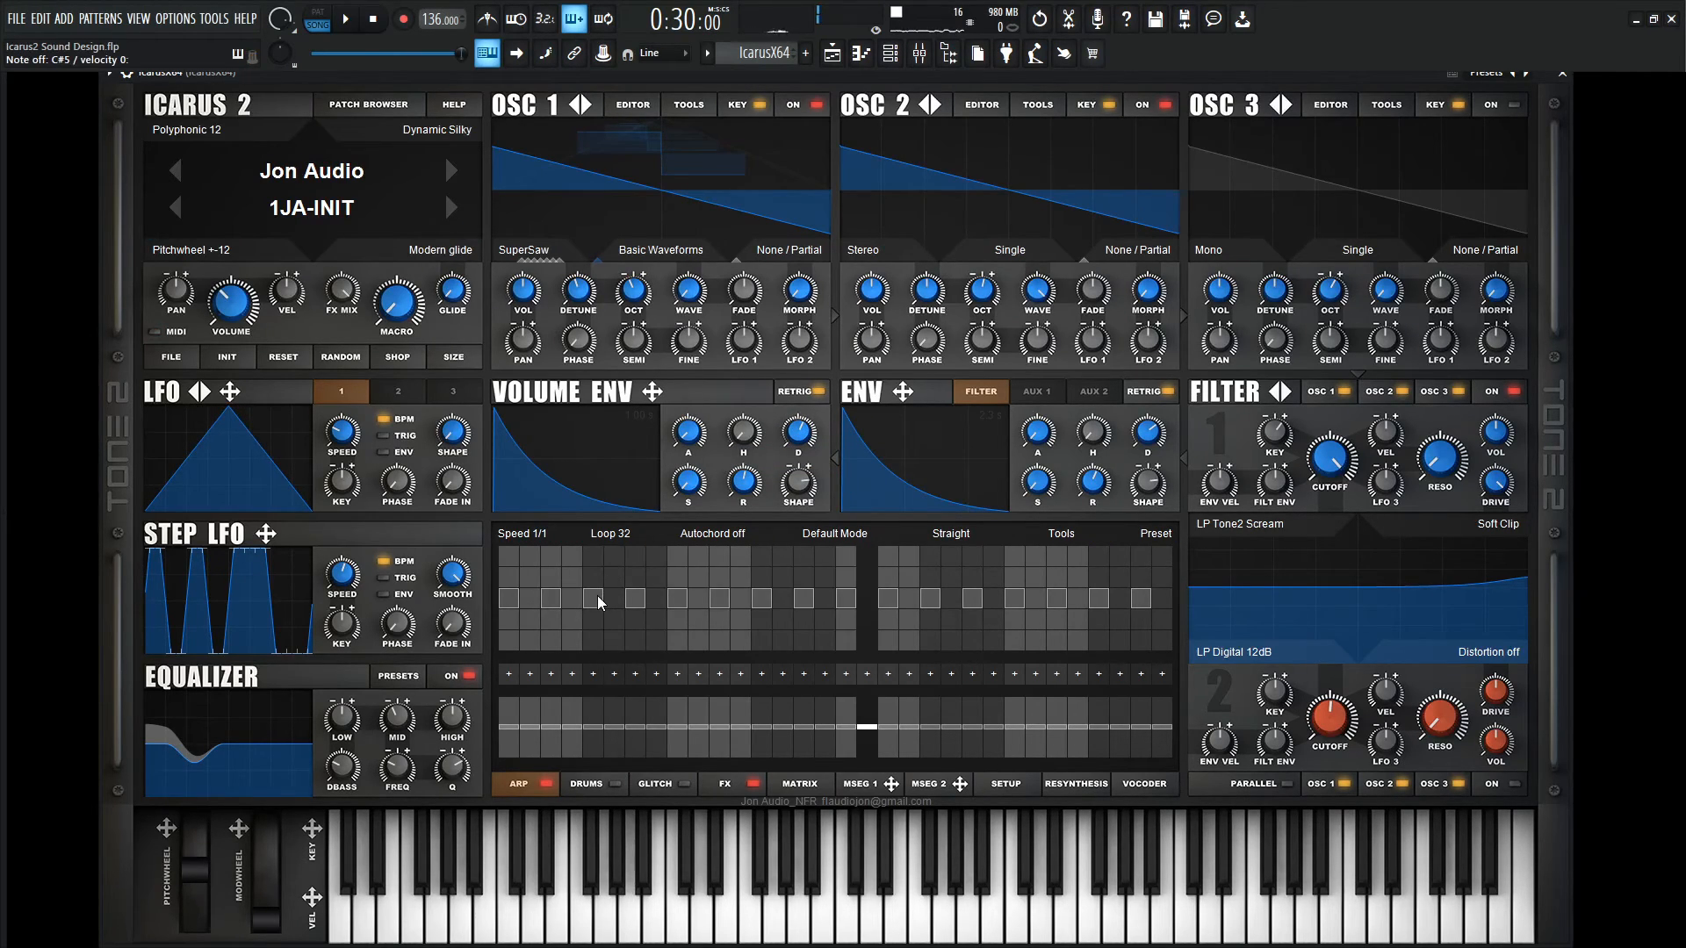
scroll(597, 597, up, 4)
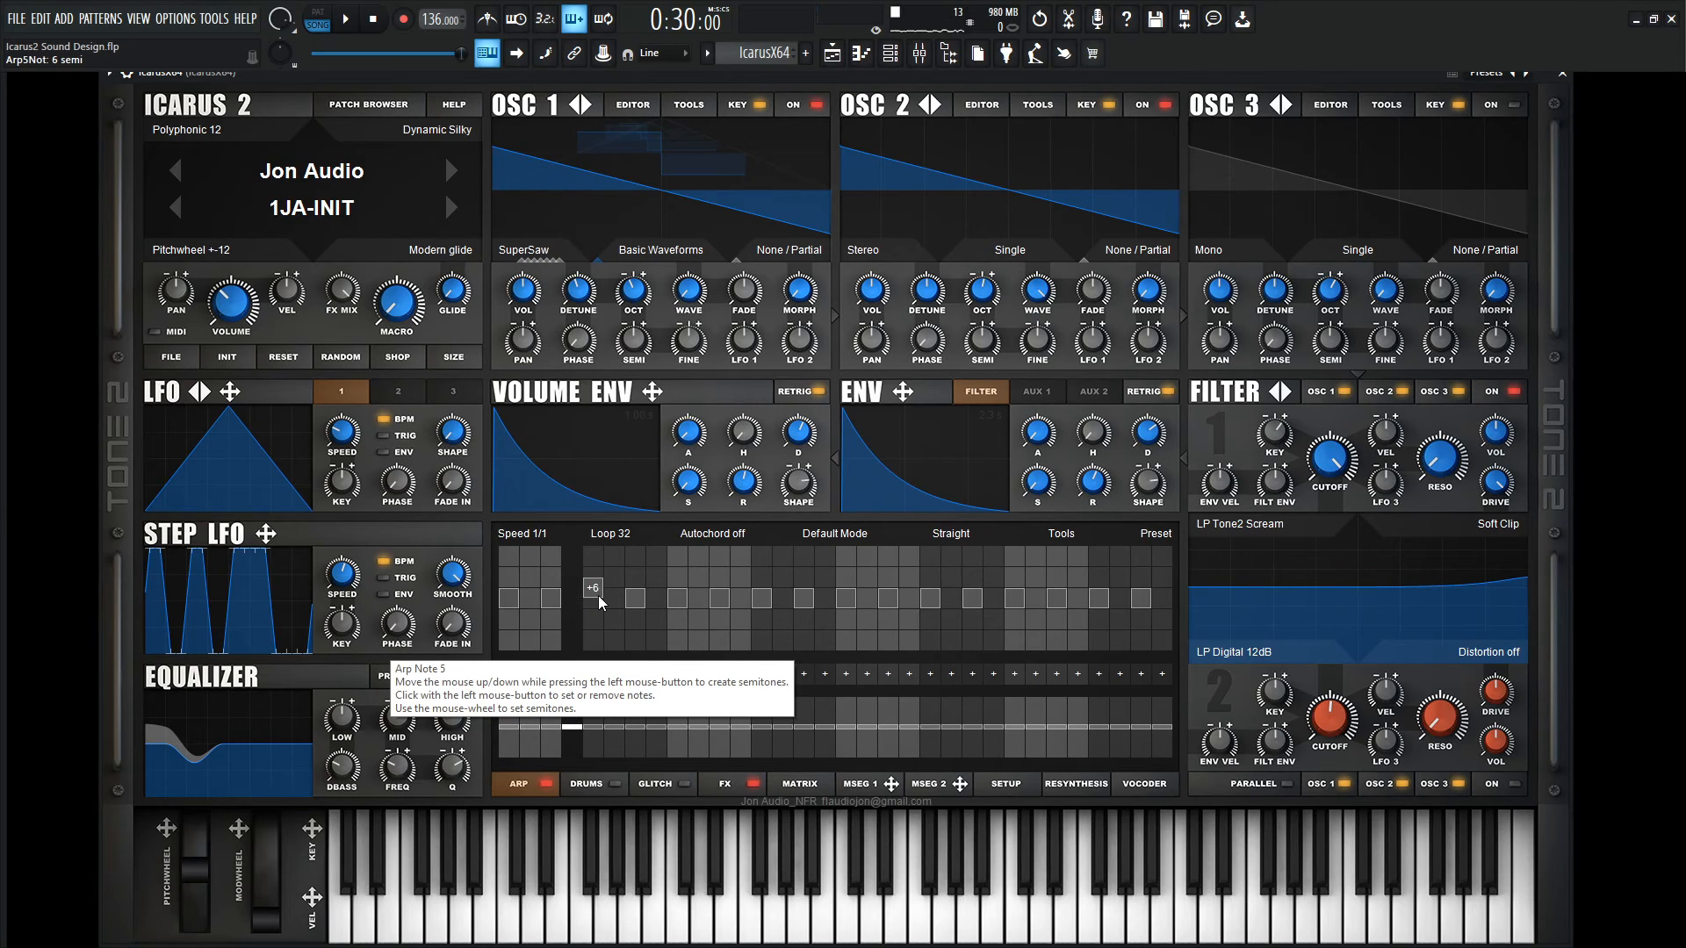
scroll(599, 600, up, 6)
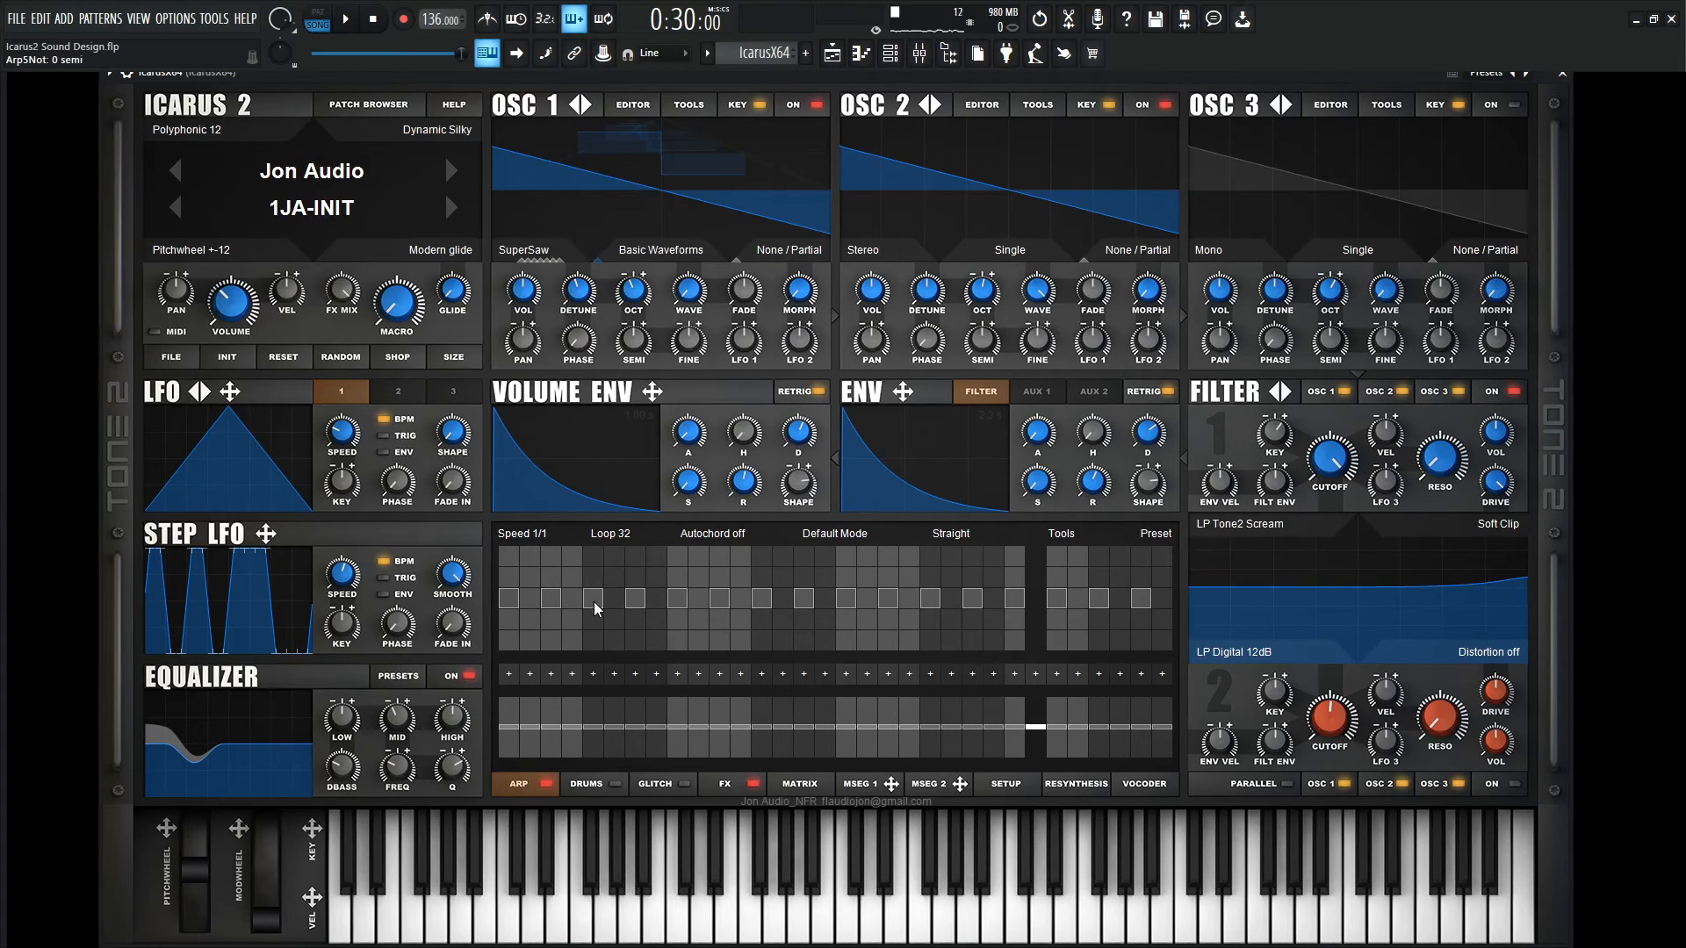
Raise arpeggiator notes 5, 11, 19, 25 and 31 by 12 semitones each, and try note 9 at +1
drag(593, 602, 593, 581)
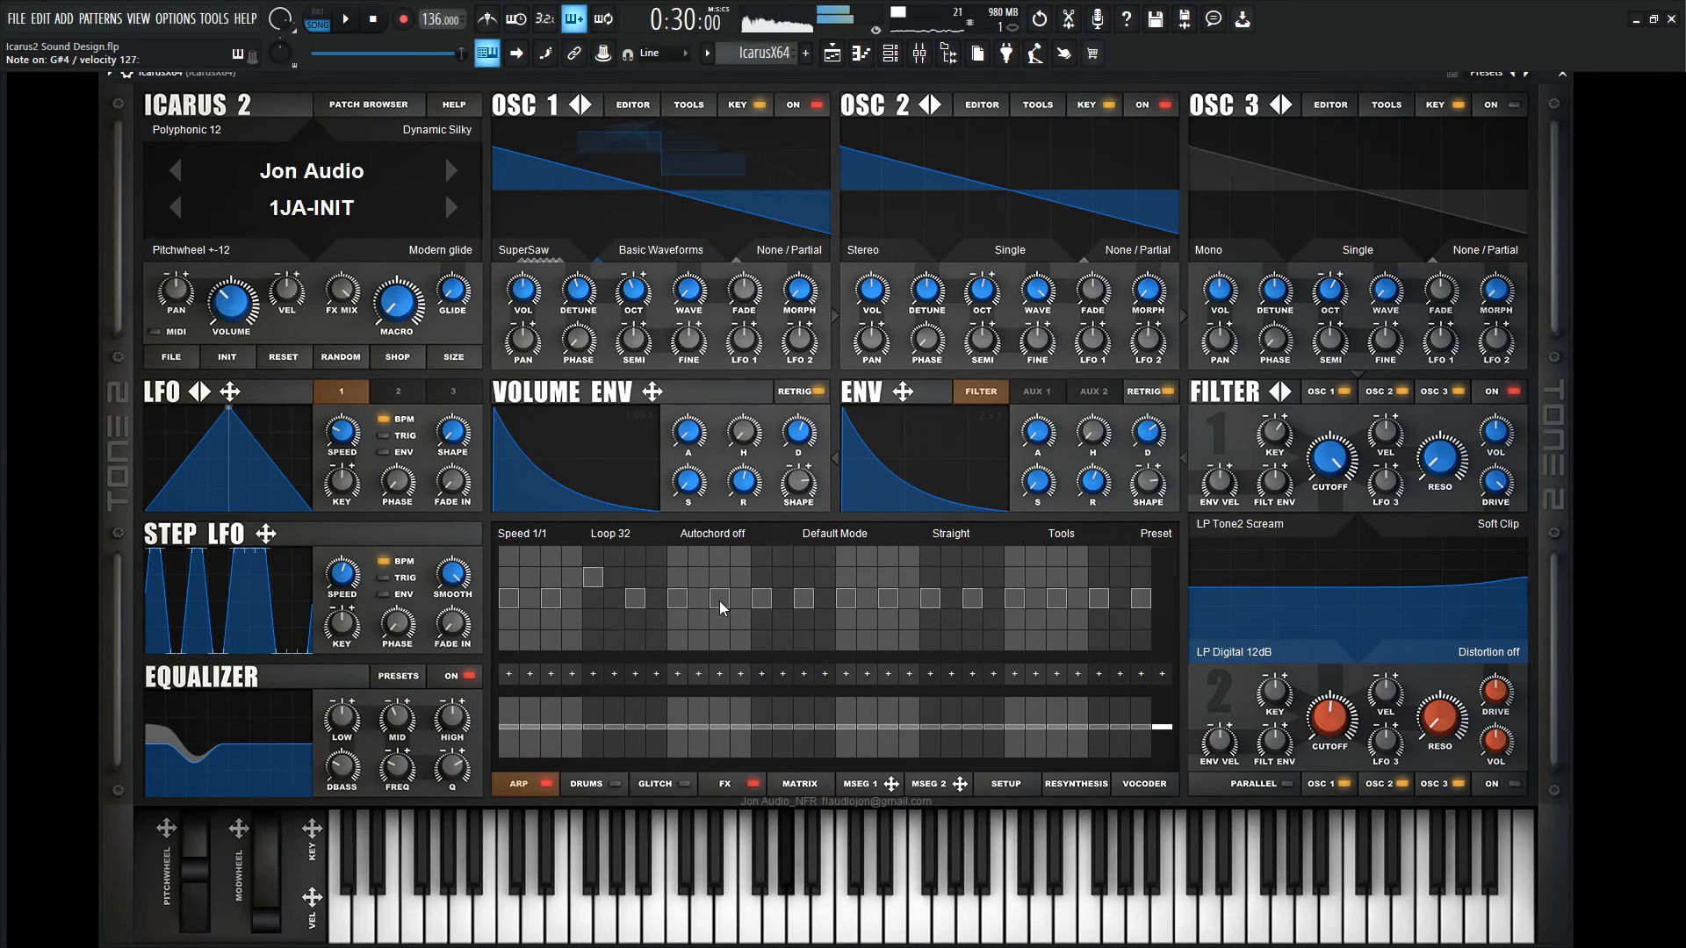
drag(719, 600, 719, 581)
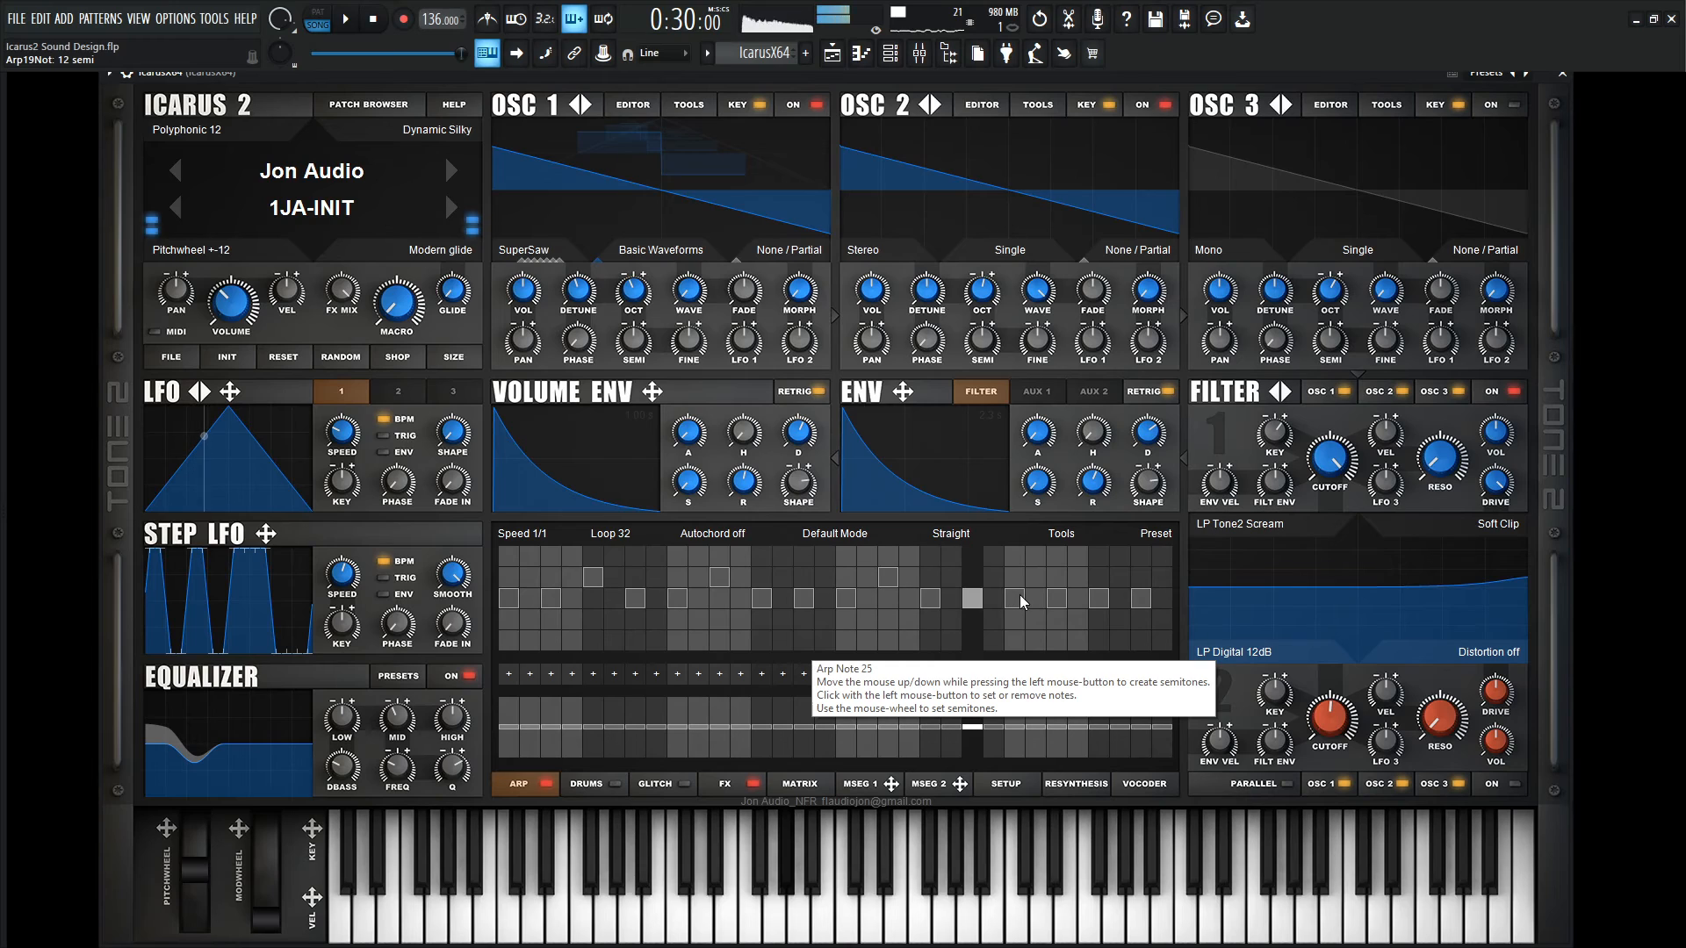
drag(1019, 594, 1020, 577)
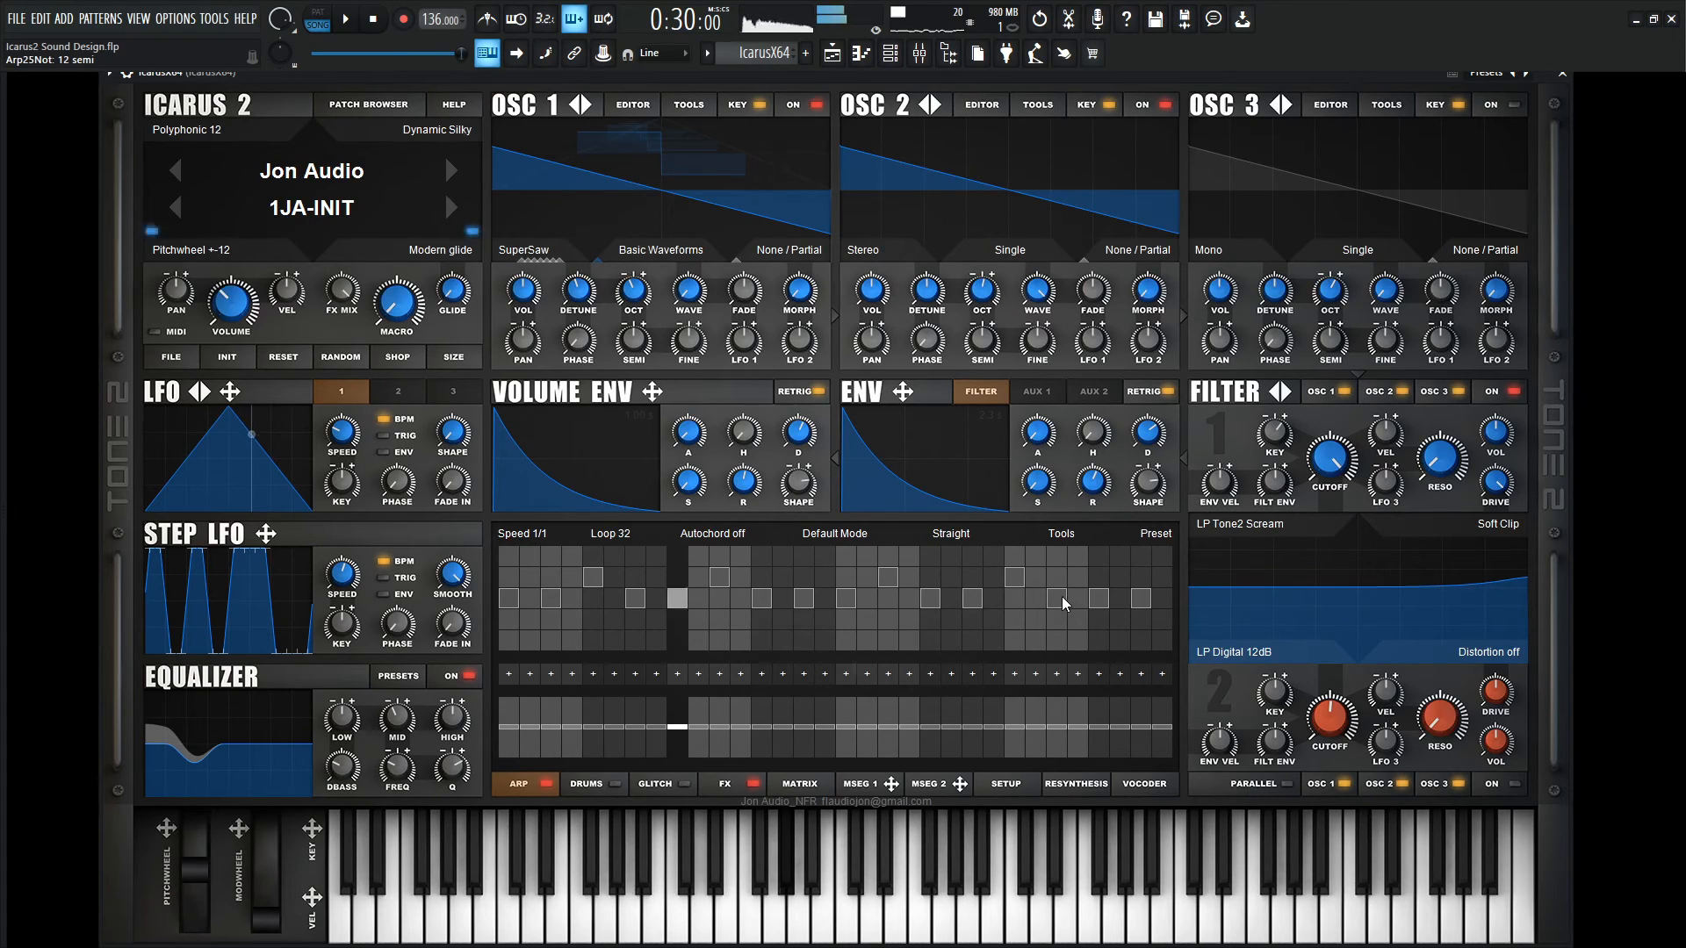
drag(1139, 599, 1136, 576)
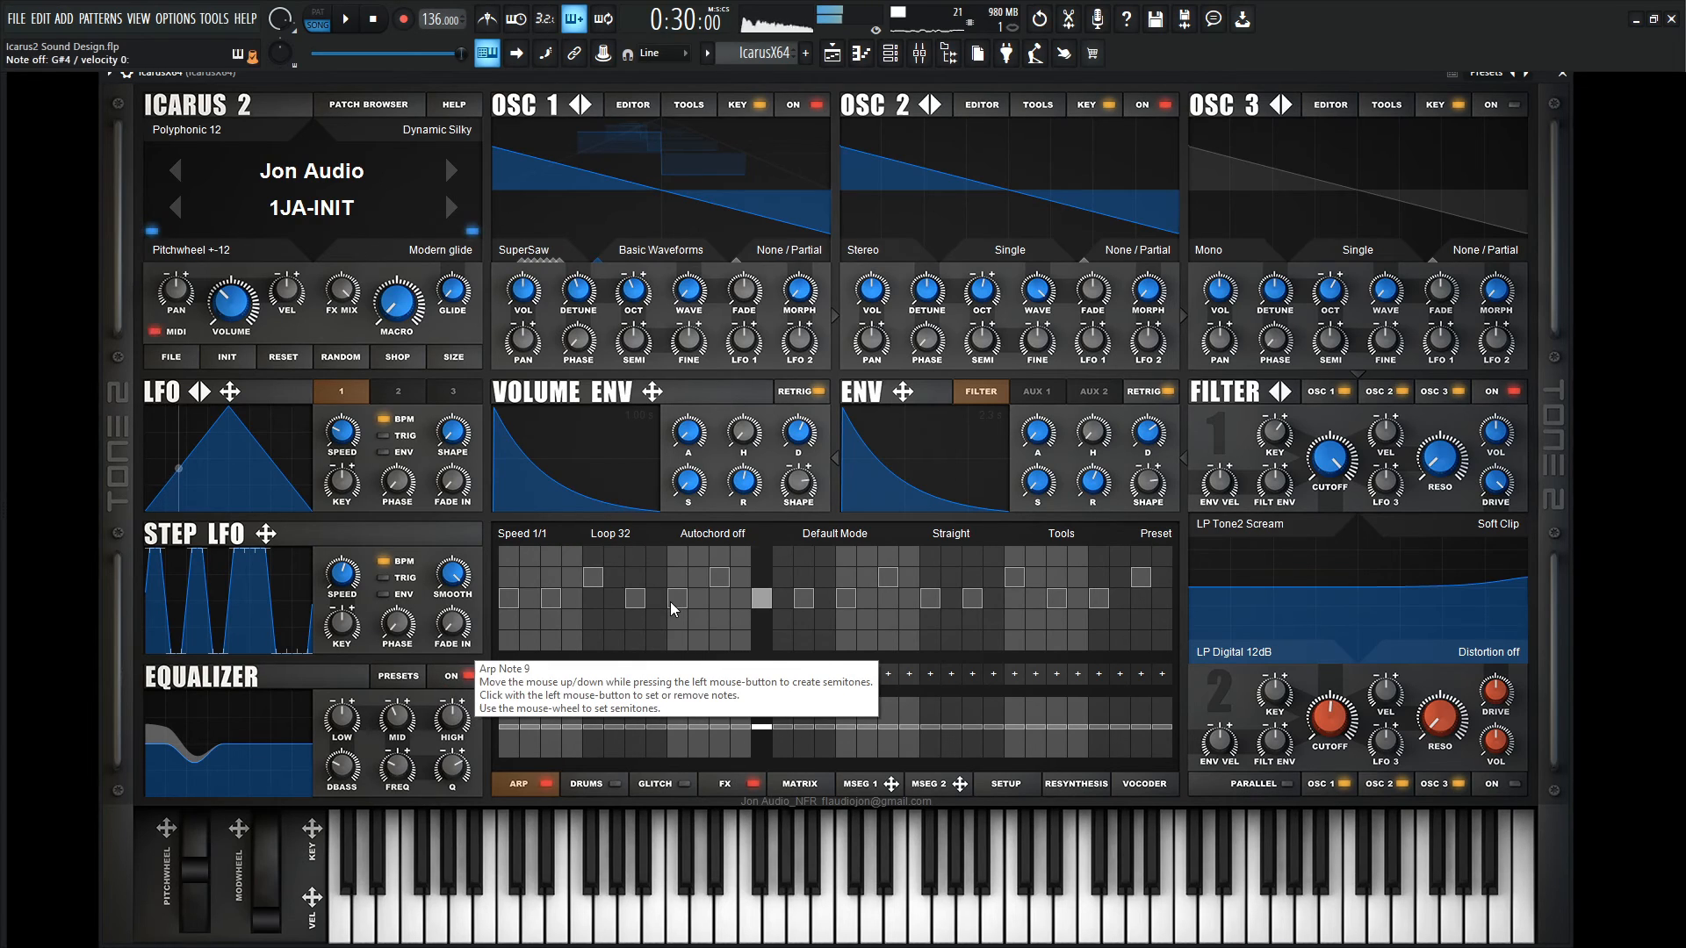
scroll(672, 602, up, 1)
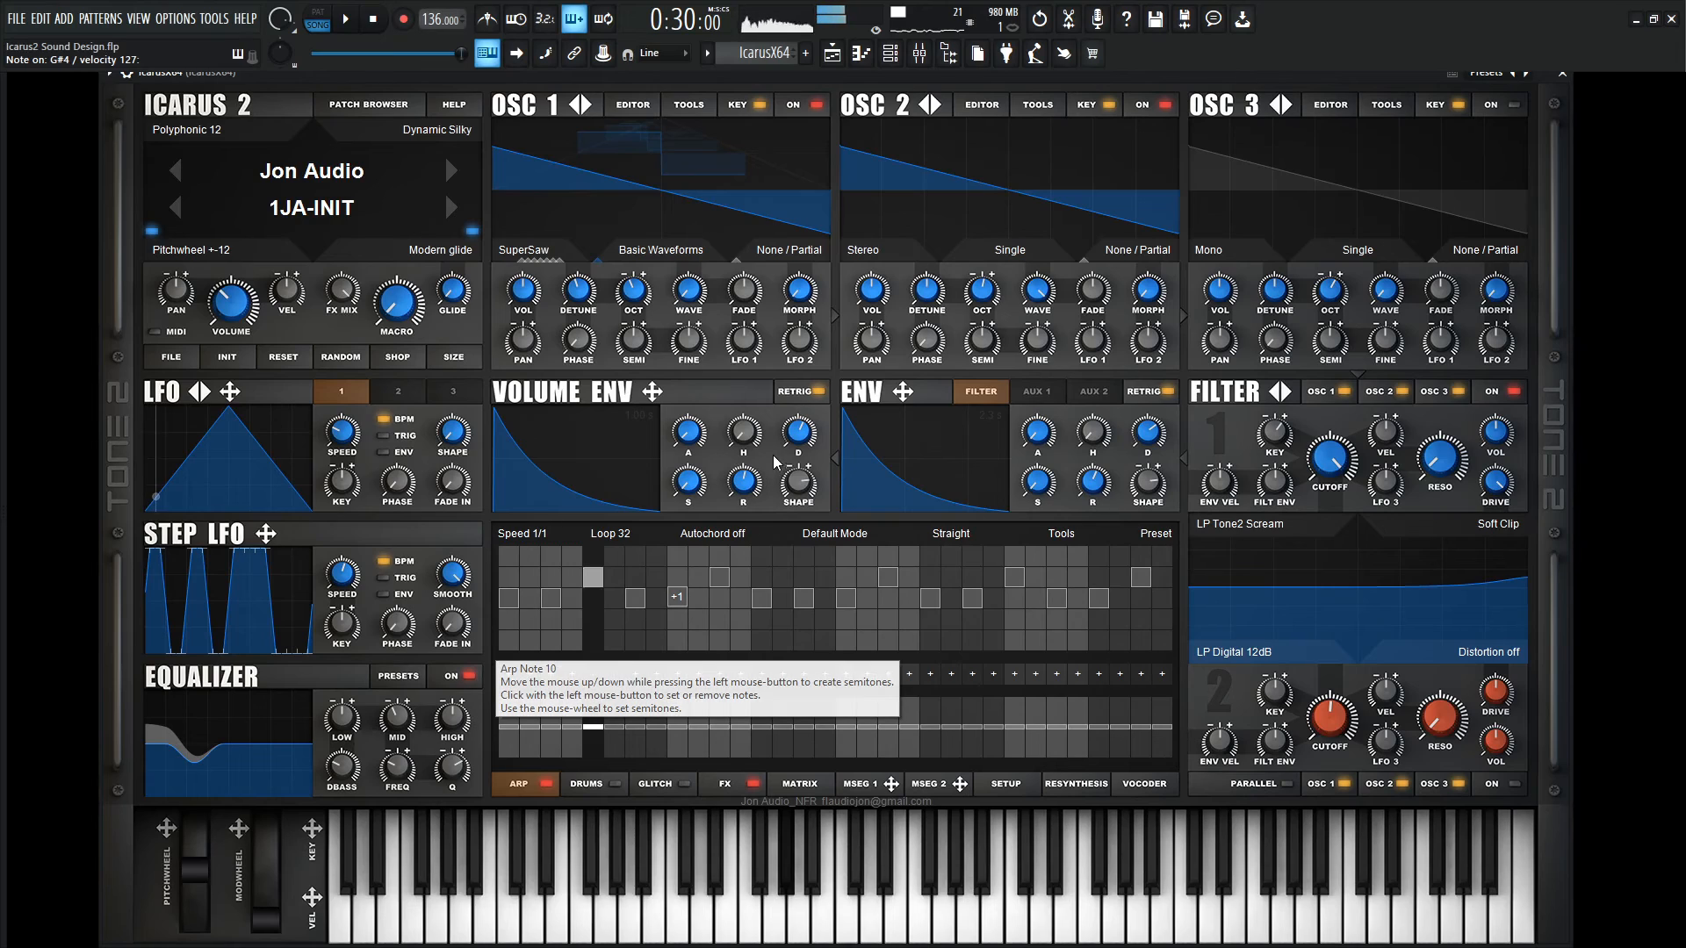
scroll(798, 454, up, 3)
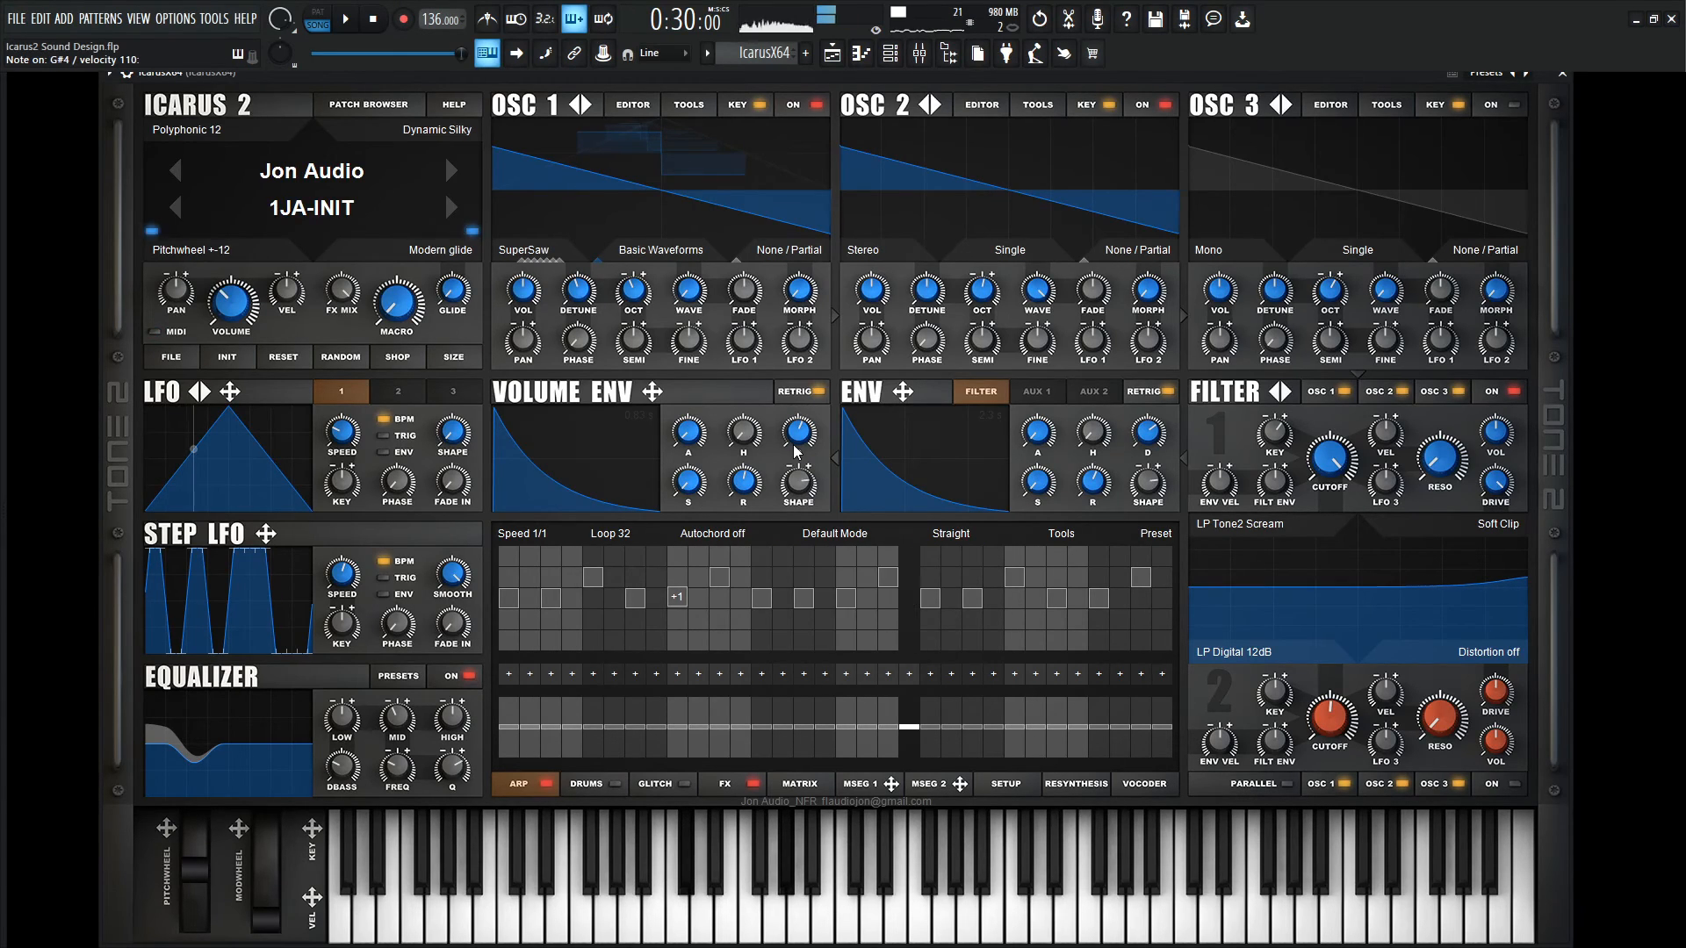
Start song playback and set the IcarusX64 mixer track's volume to about -0.4 dB
key(space)
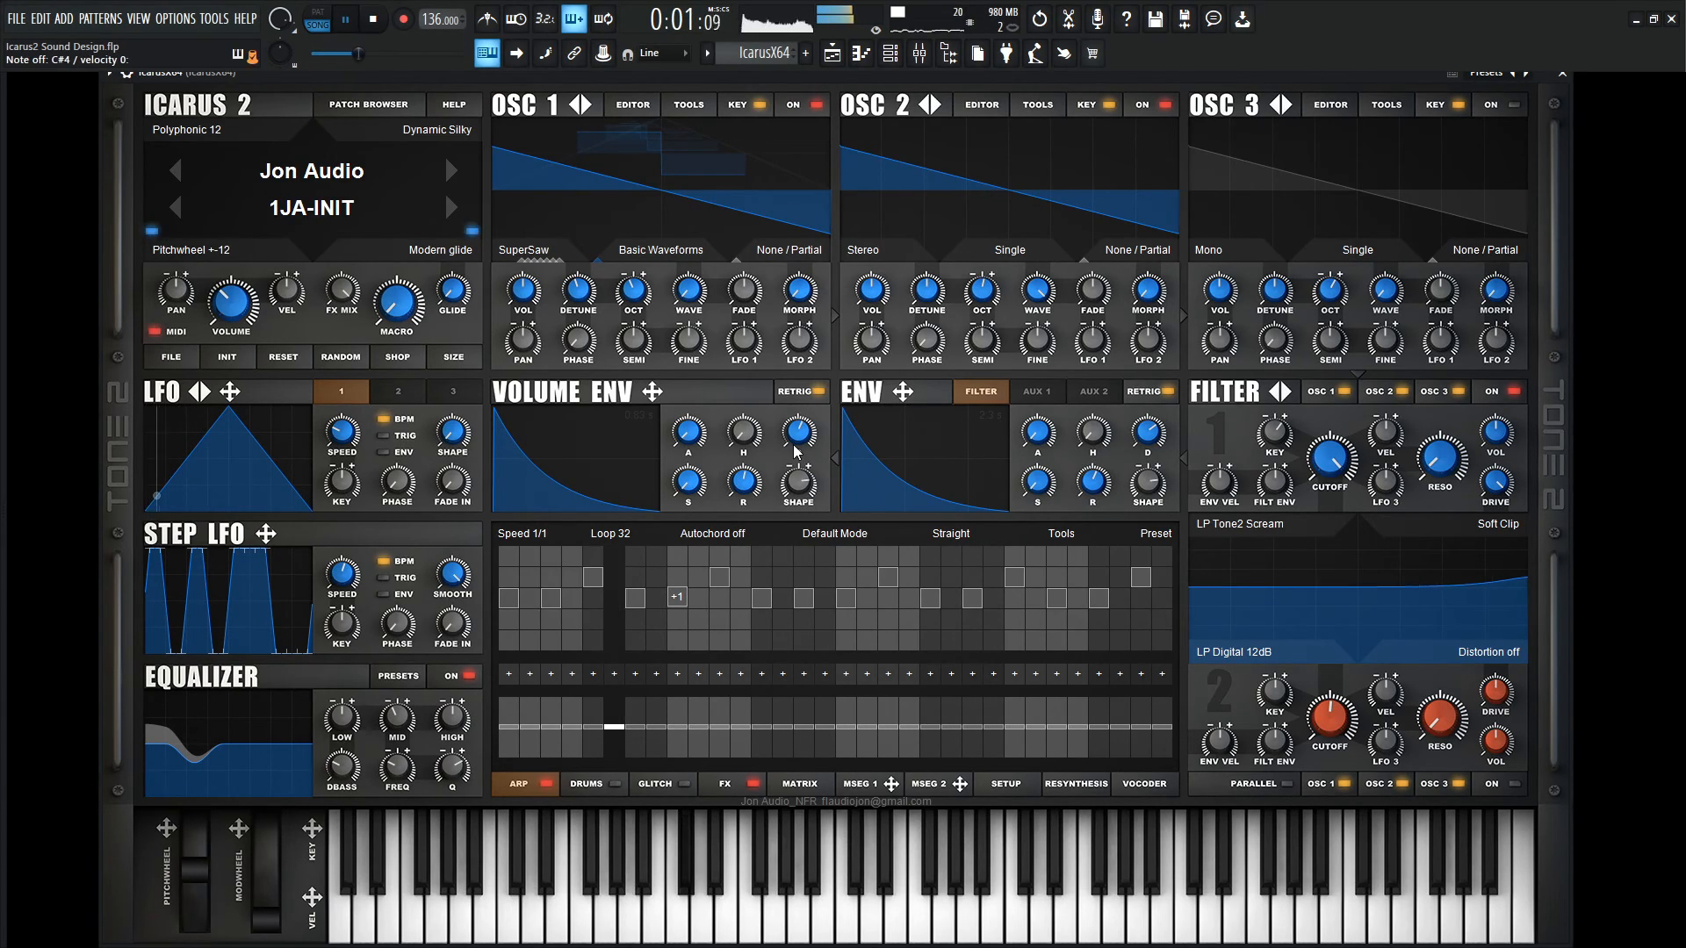
key(F9)
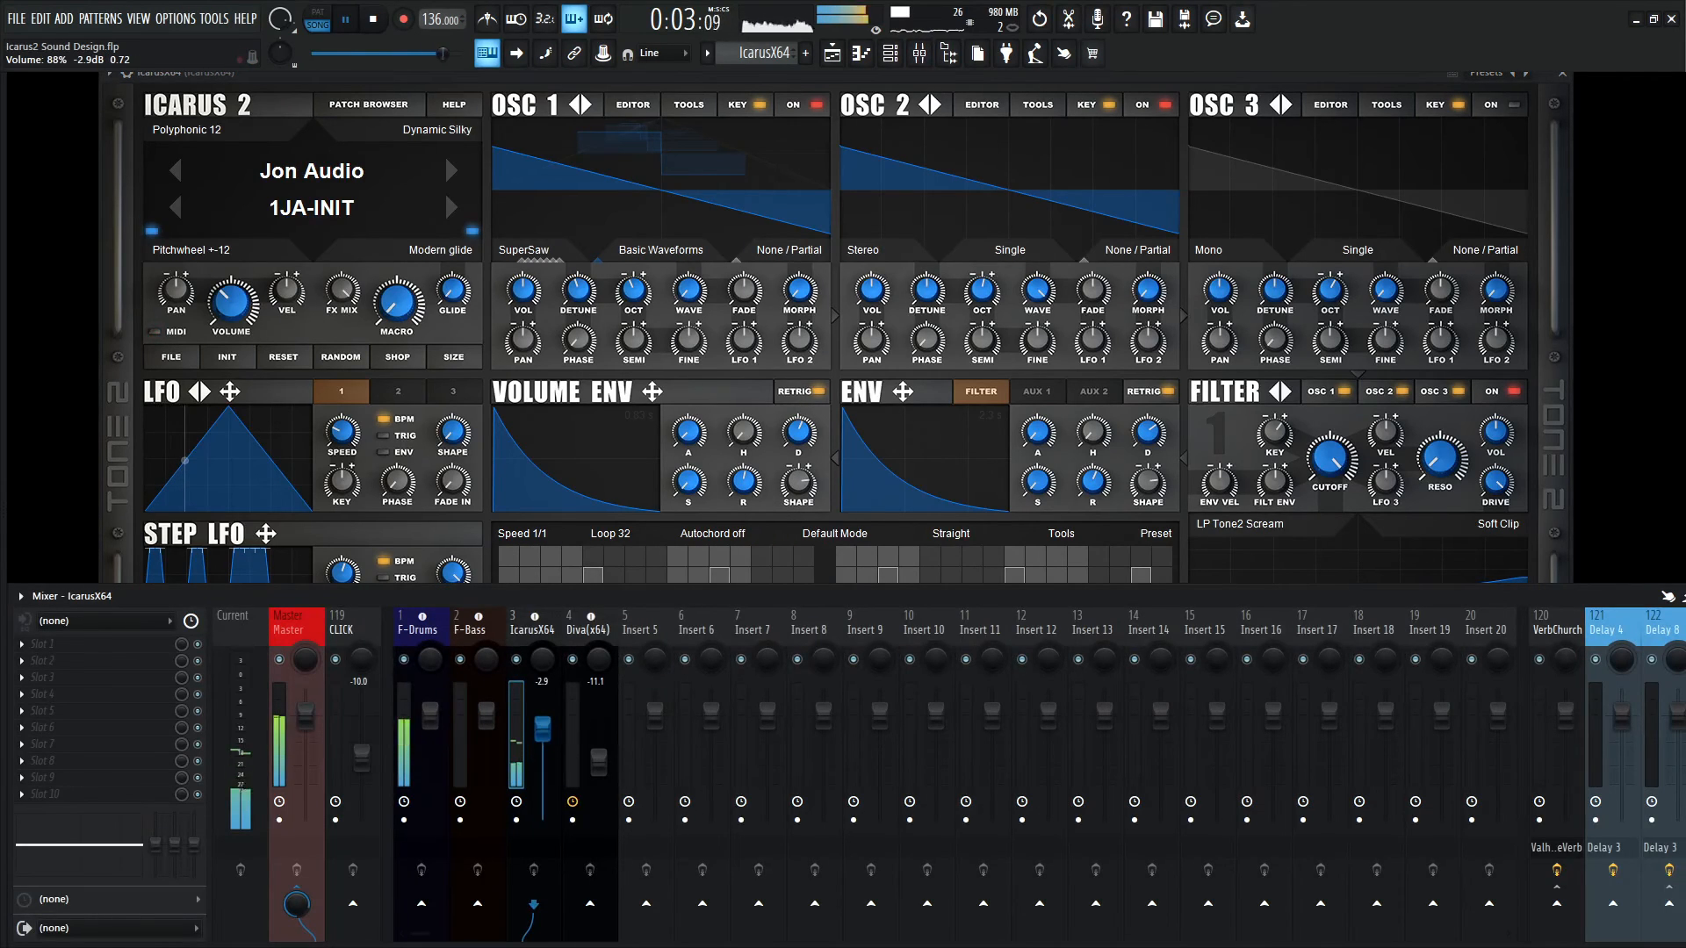
key(F9)
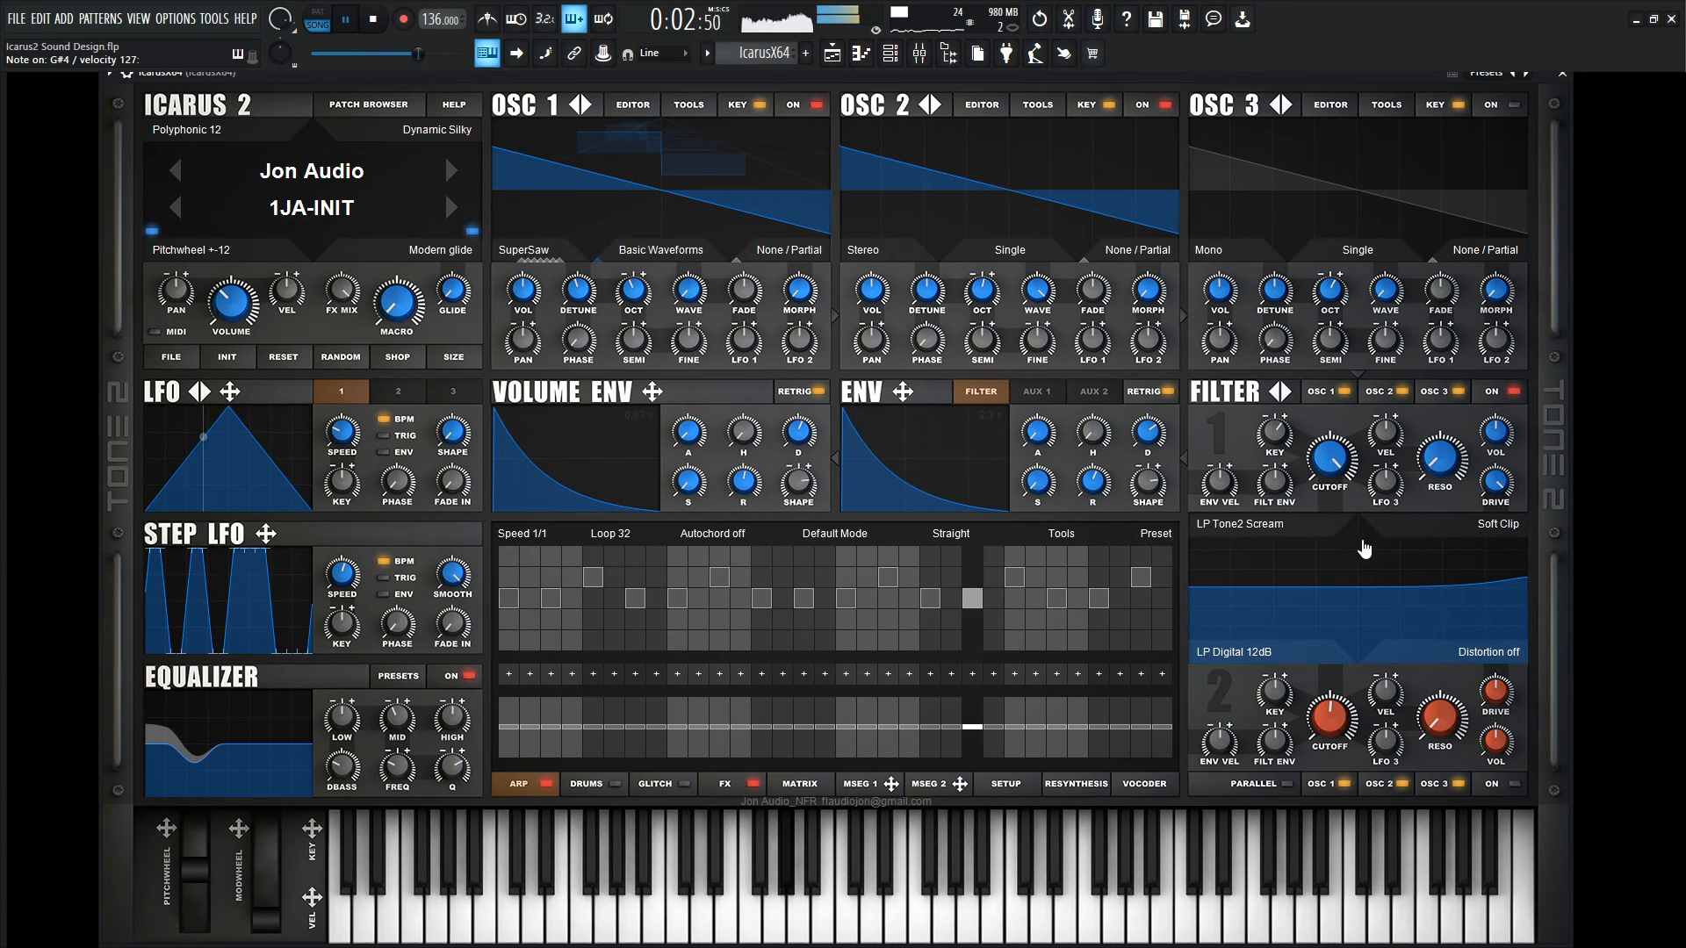
Lower the cutoff of filter 1 and adjust its resonance while the song plays
drag(1337, 462, 1332, 535)
drag(1279, 485, 1330, 525)
drag(1441, 460, 1442, 471)
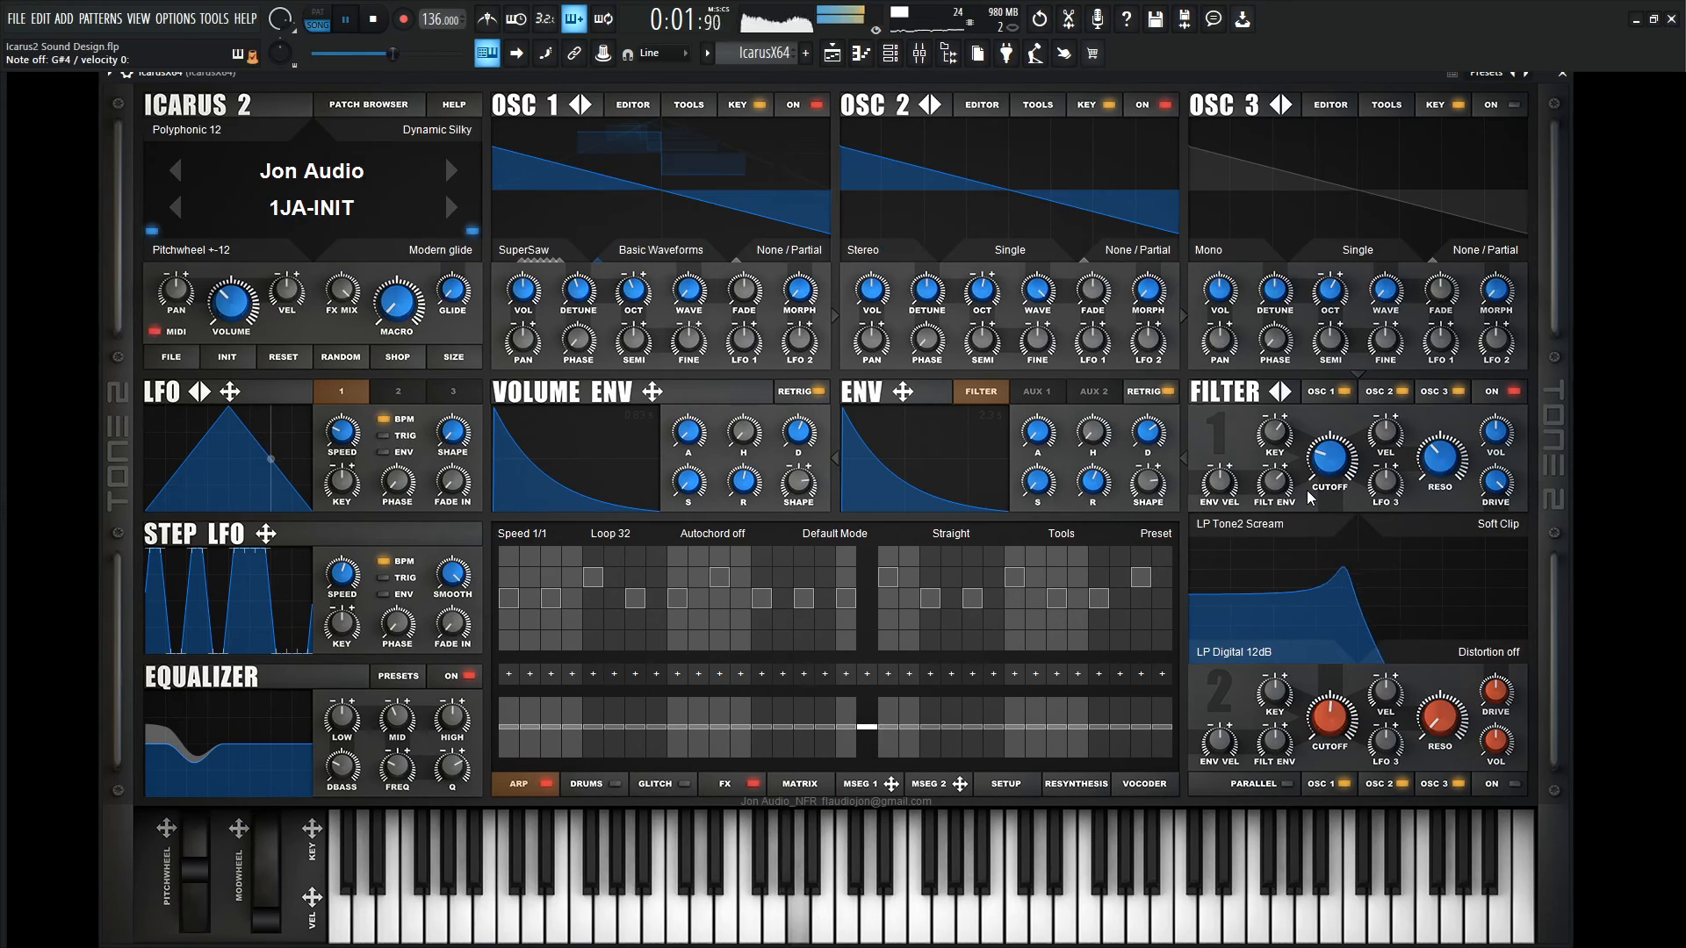
Set the F-Drums mixer track's volume to about -1.6 dB and stop playback
key(F9)
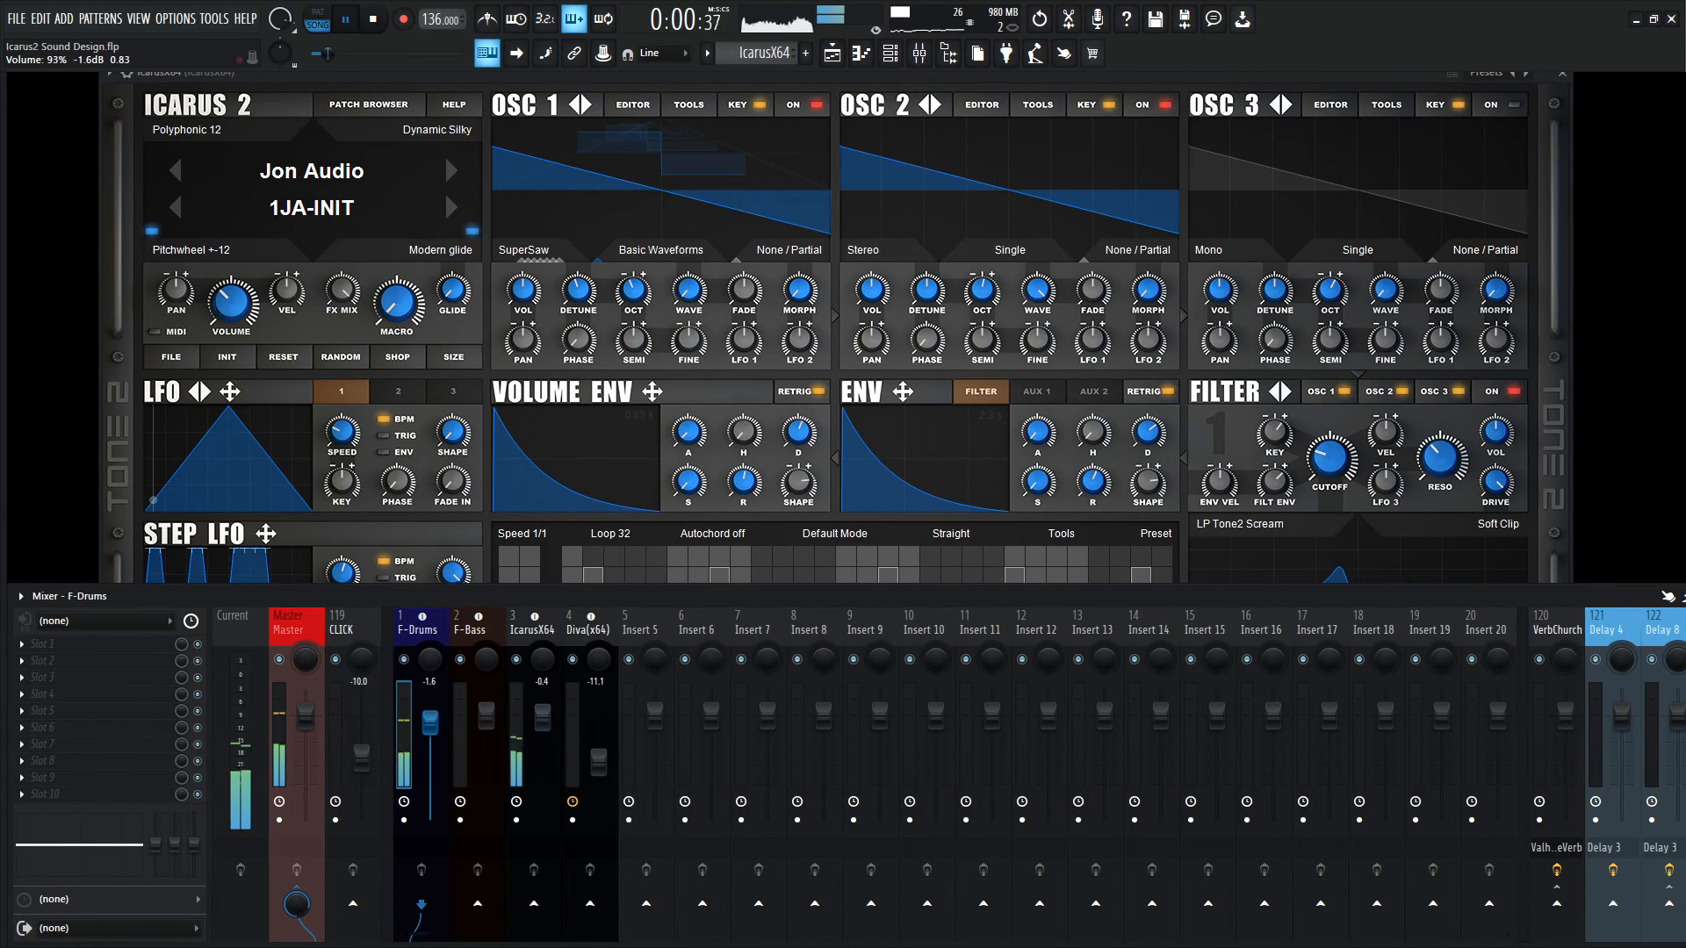
key(F9)
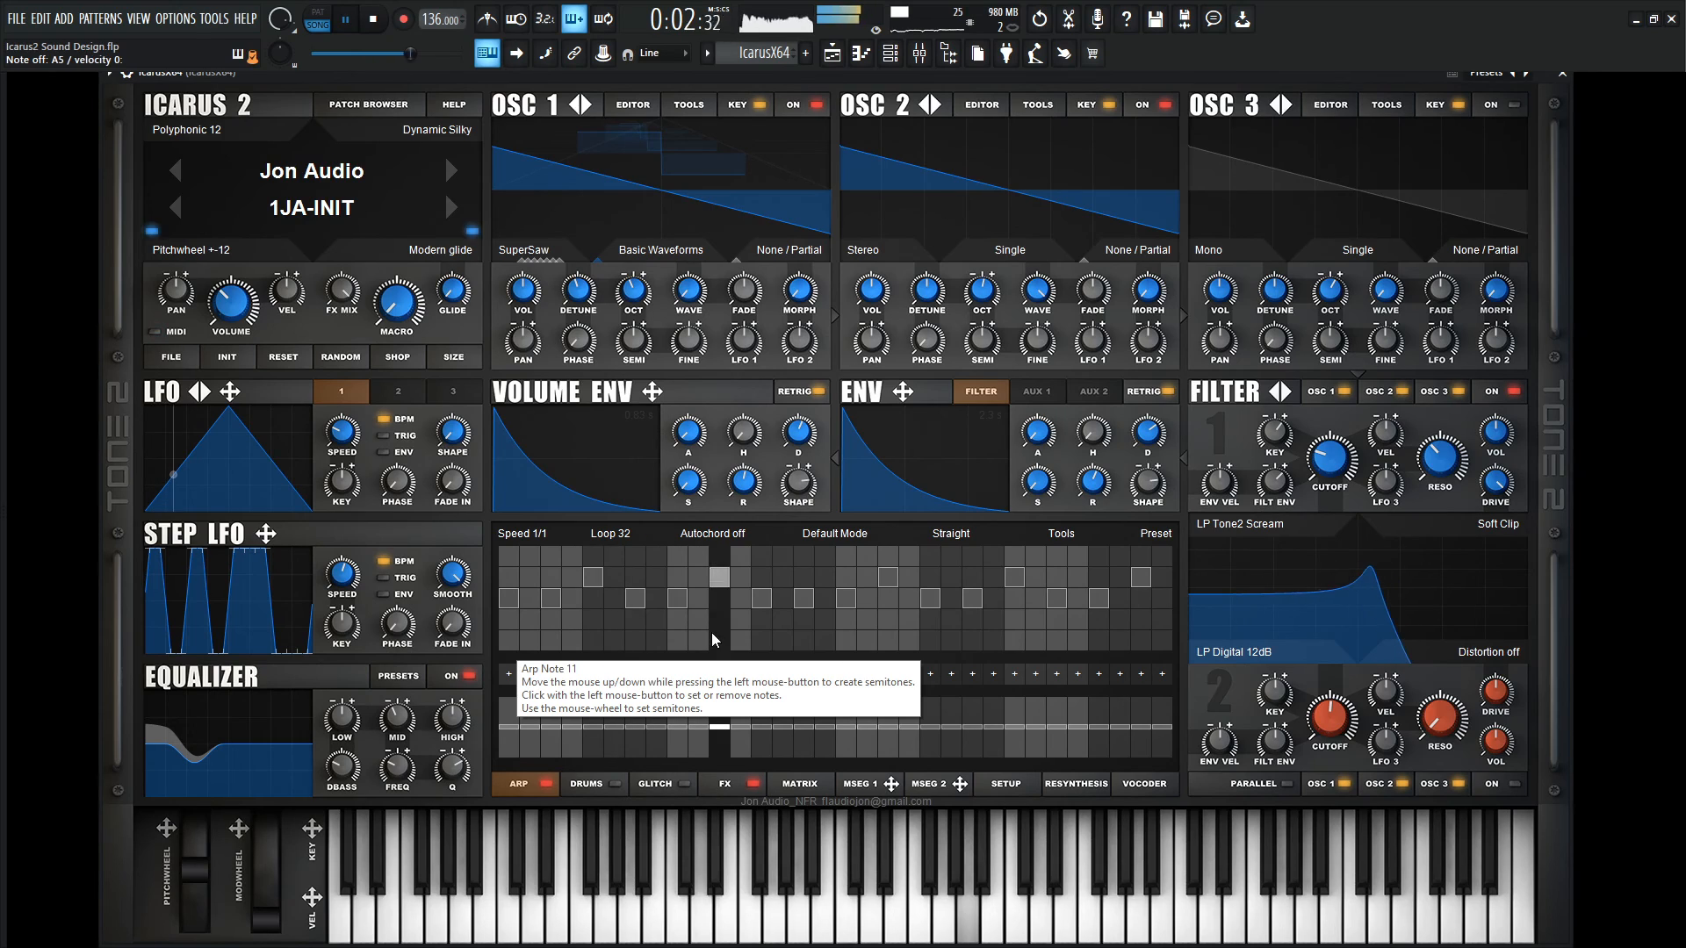
key(space)
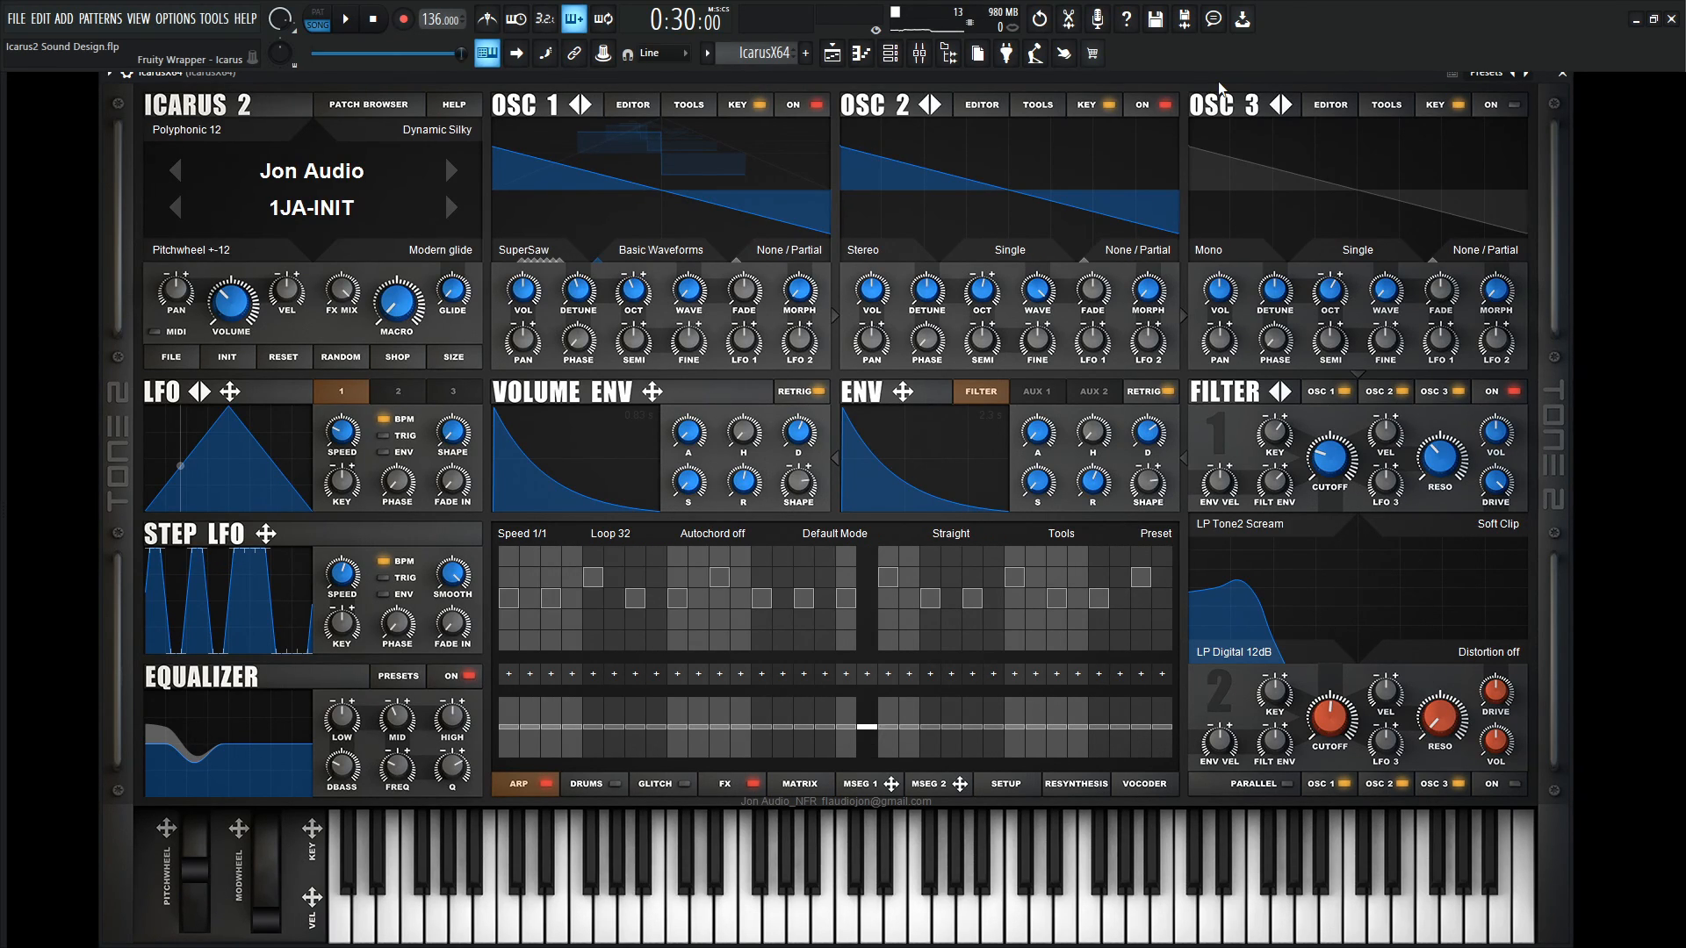
click(1272, 527)
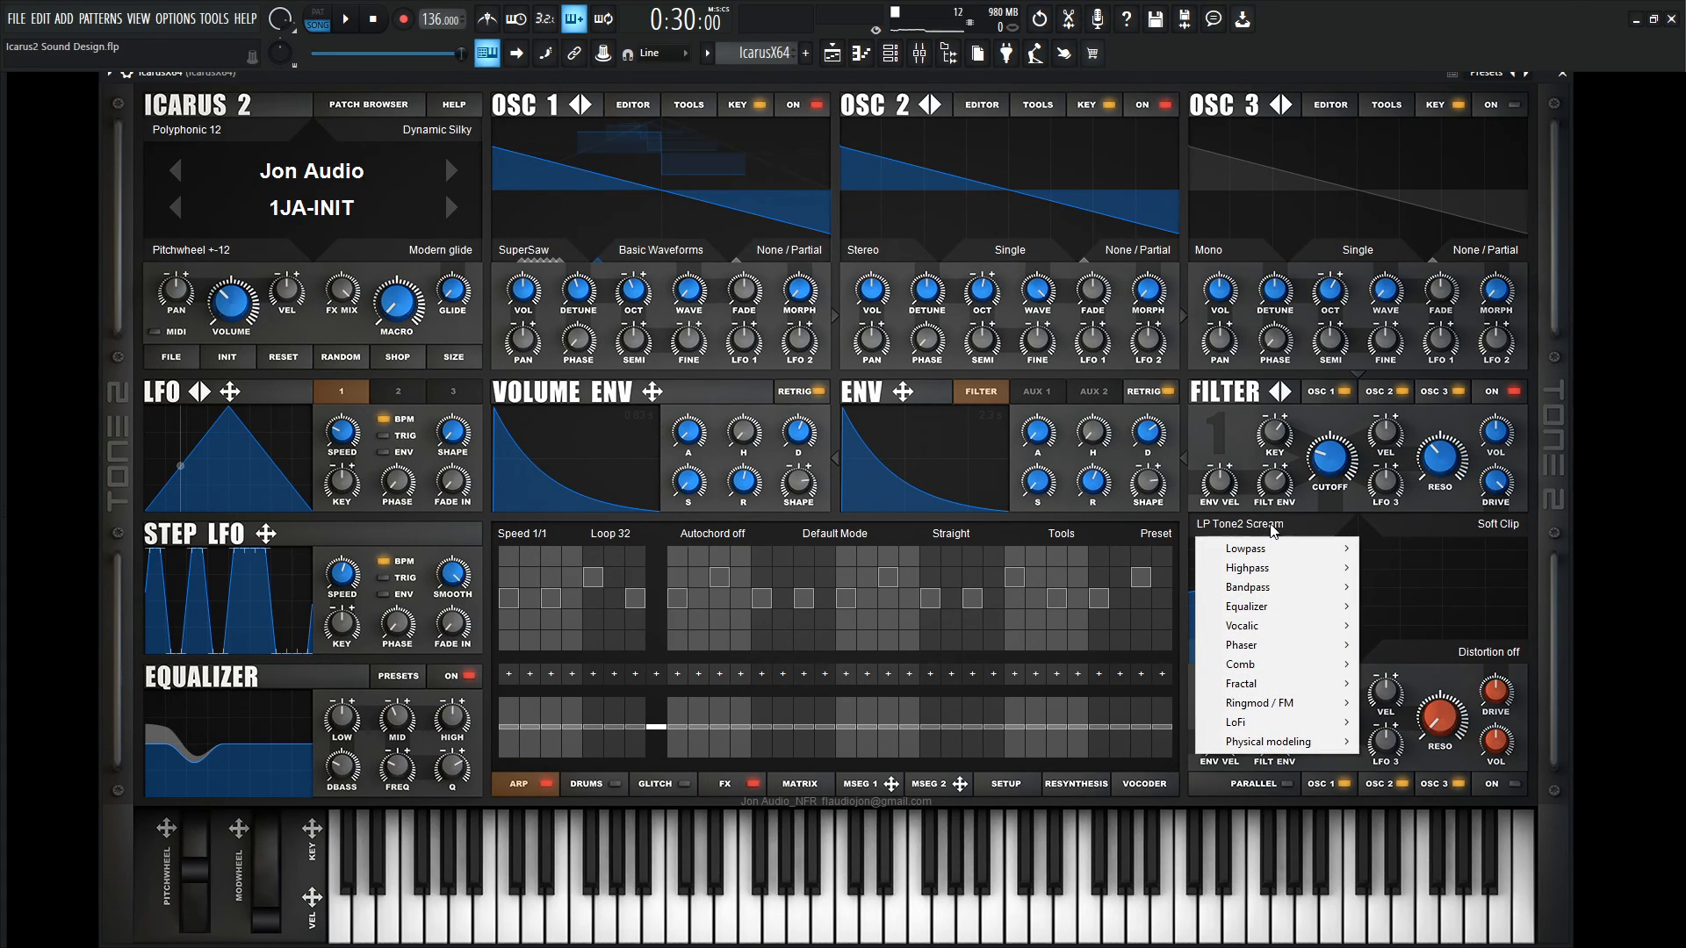
click(1268, 78)
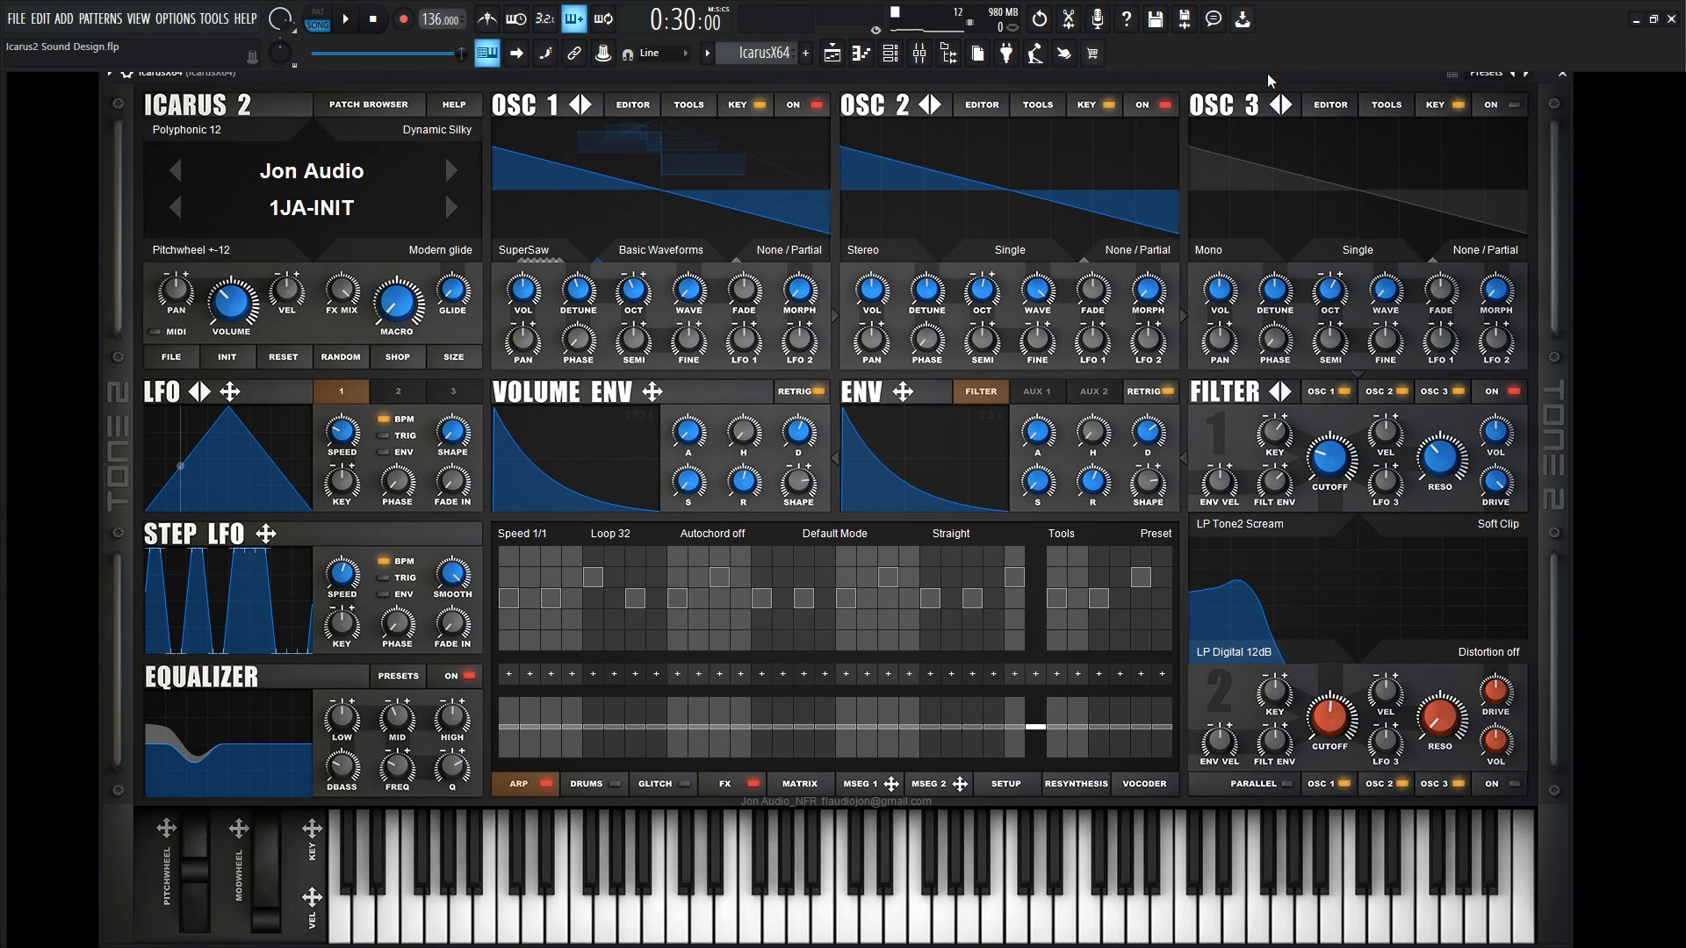